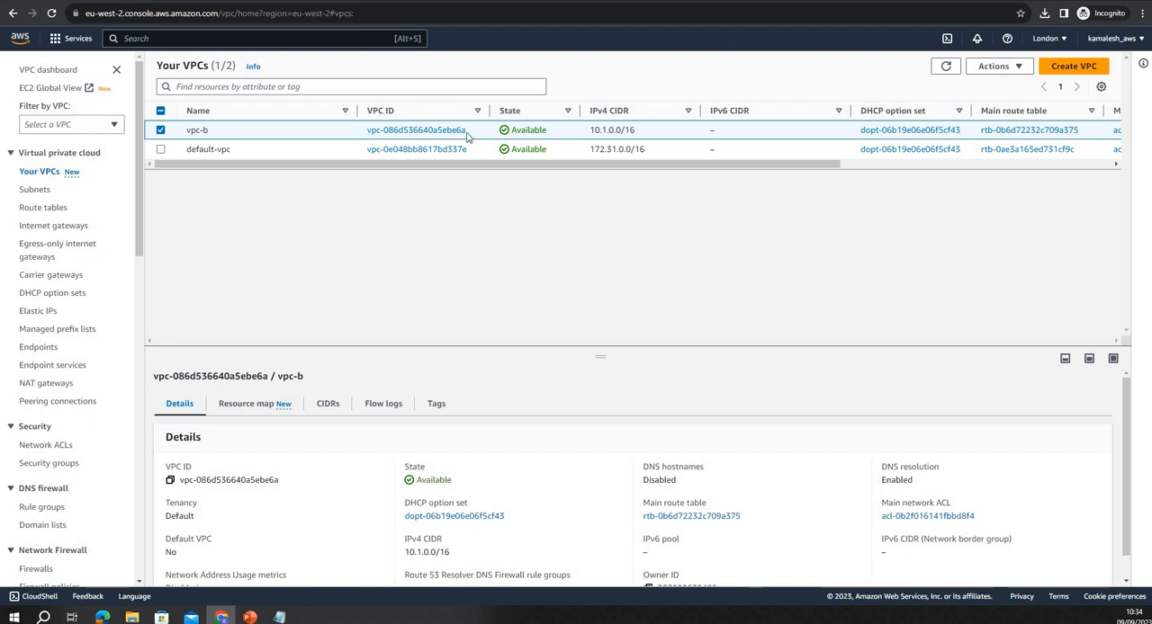
Switch to the Europe (Ireland) region and examine the routes in vpc-a's route table
left_click(1044, 38)
left_click(936, 379)
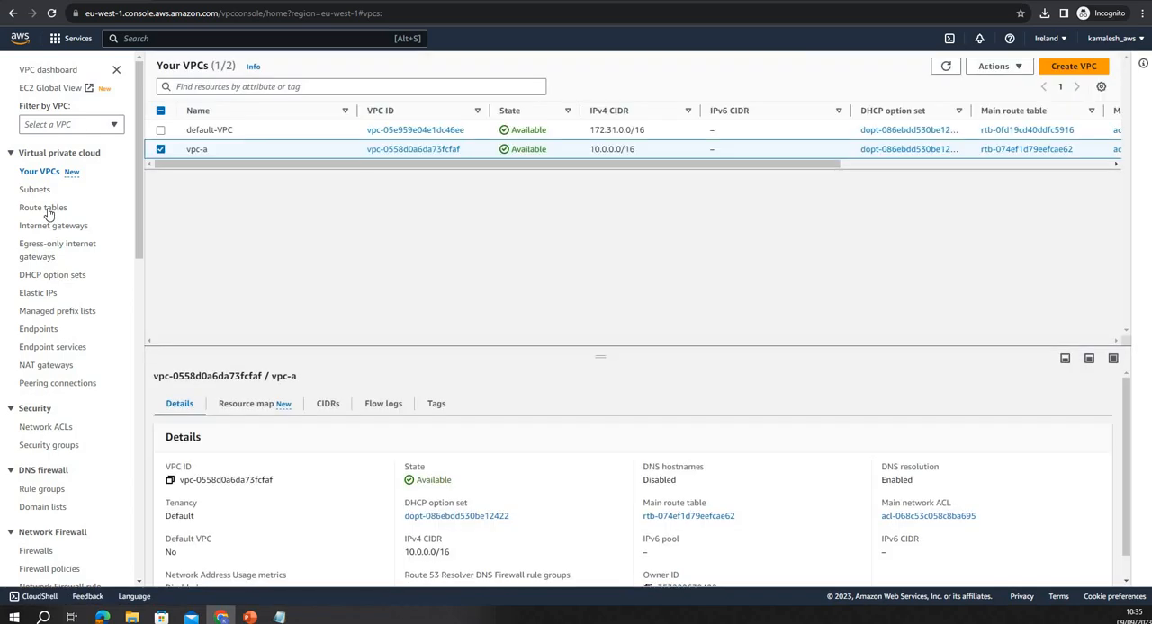
left_click(43, 208)
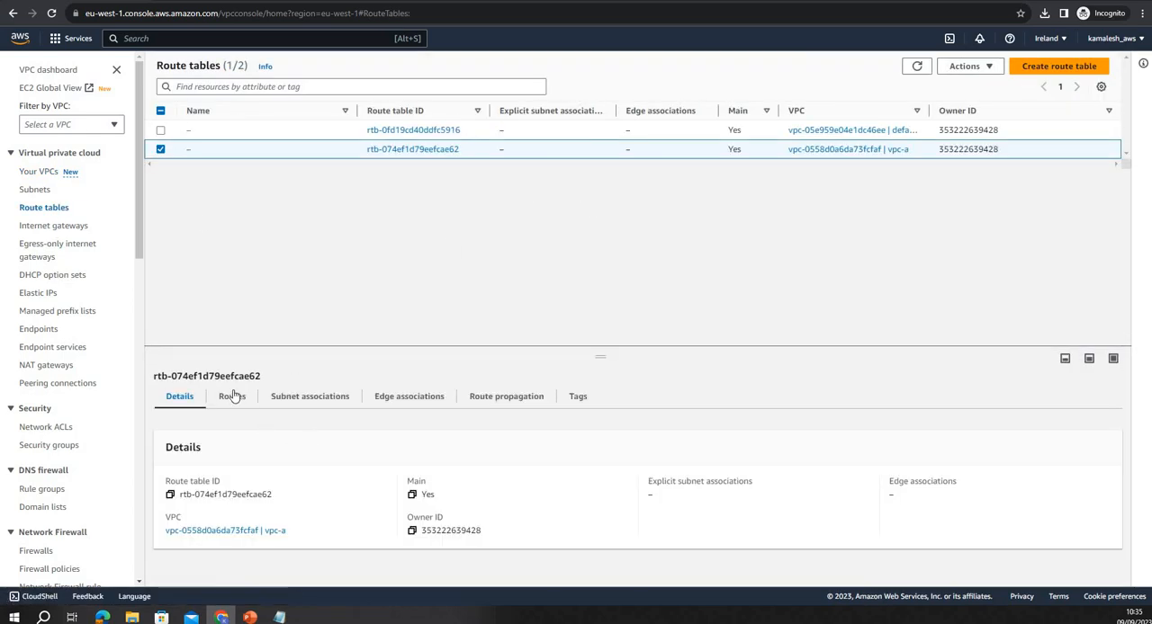
left_click(232, 397)
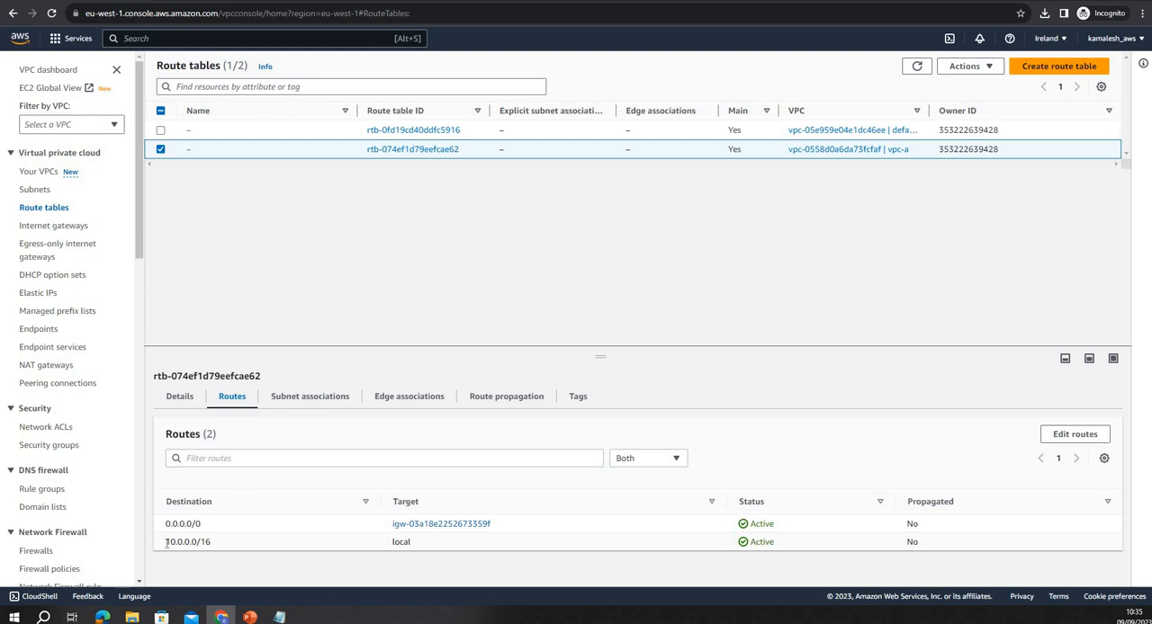
left_click_drag(165, 542, 212, 543)
left_click_drag(577, 550, 505, 571)
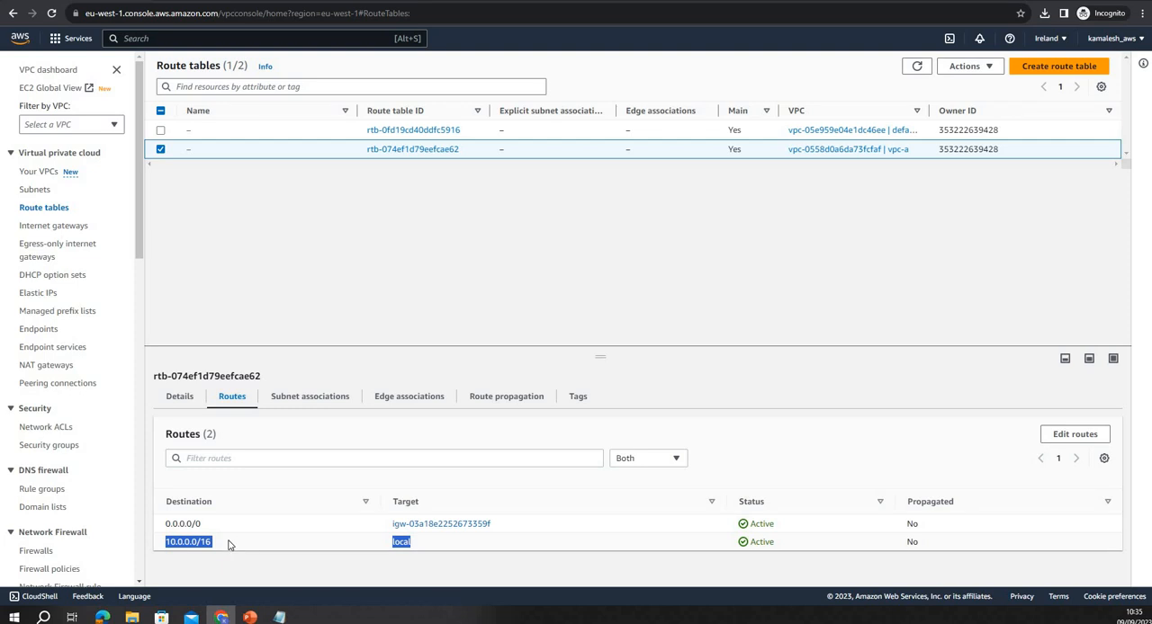
left_click(170, 550)
left_click_drag(177, 546, 198, 555)
left_click(198, 555)
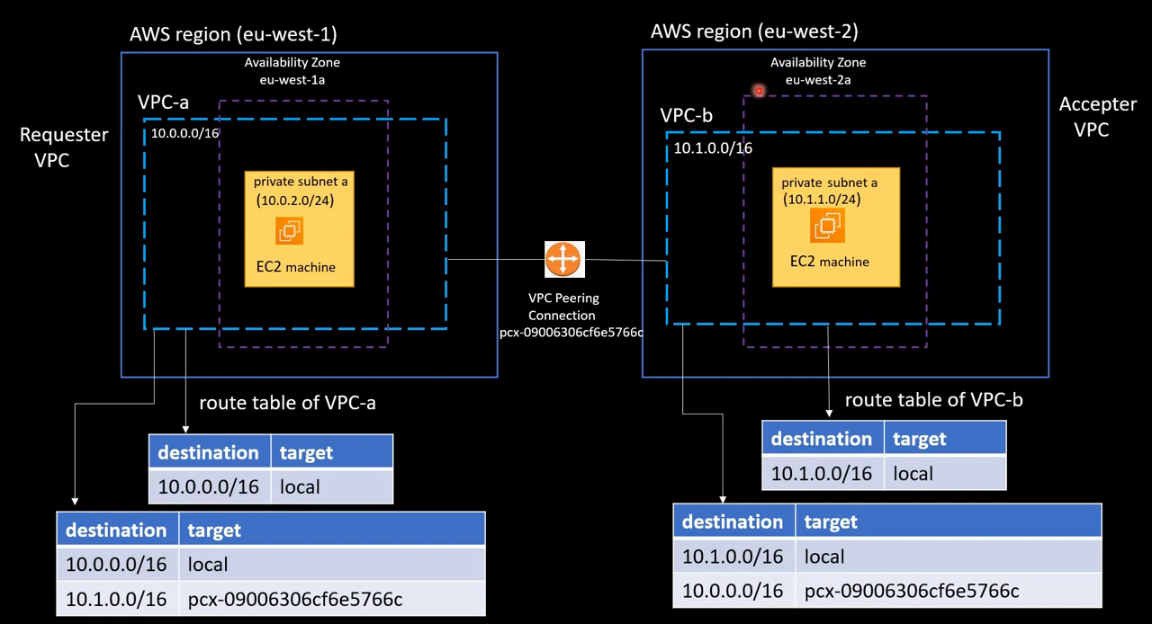
Return to the AWS console from the slides, open the EC2 service in Ireland and inspect the running instance ec2-in-vpc-a's networking details
key("alt+Tab")
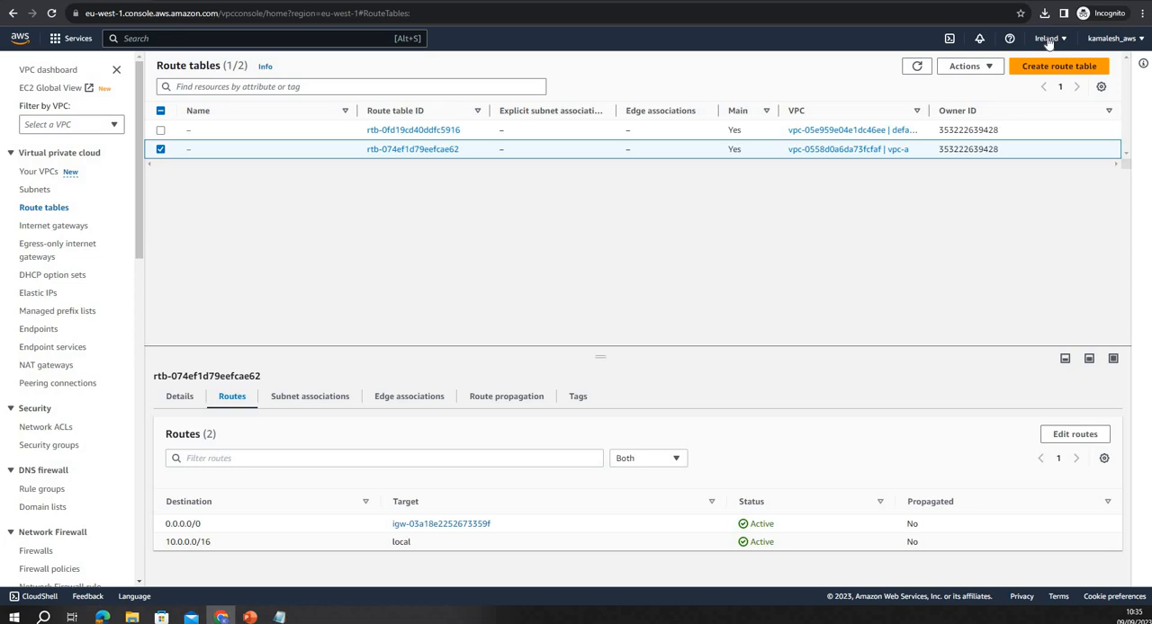
left_click(1048, 40)
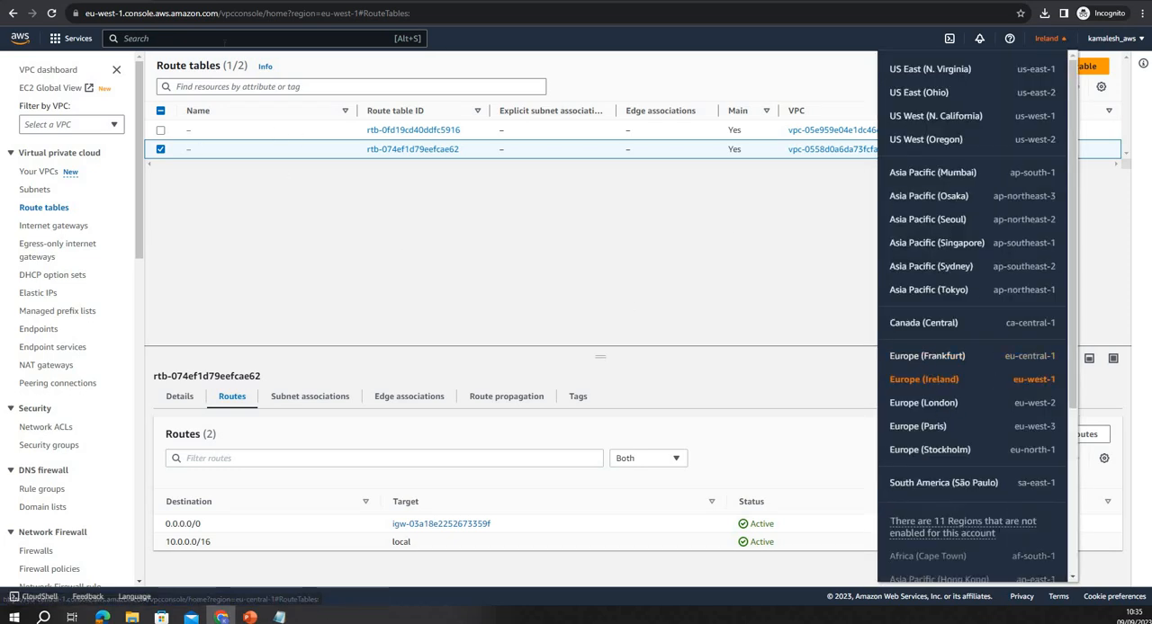
left_click(224, 39)
type("ec")
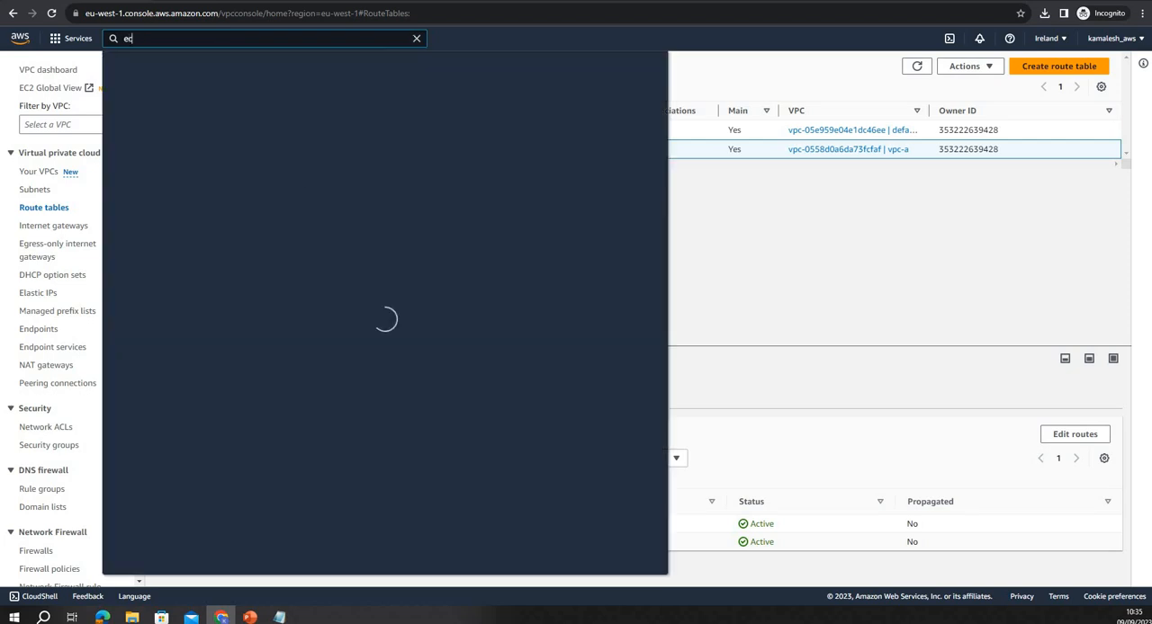
type("2")
left_click(288, 154)
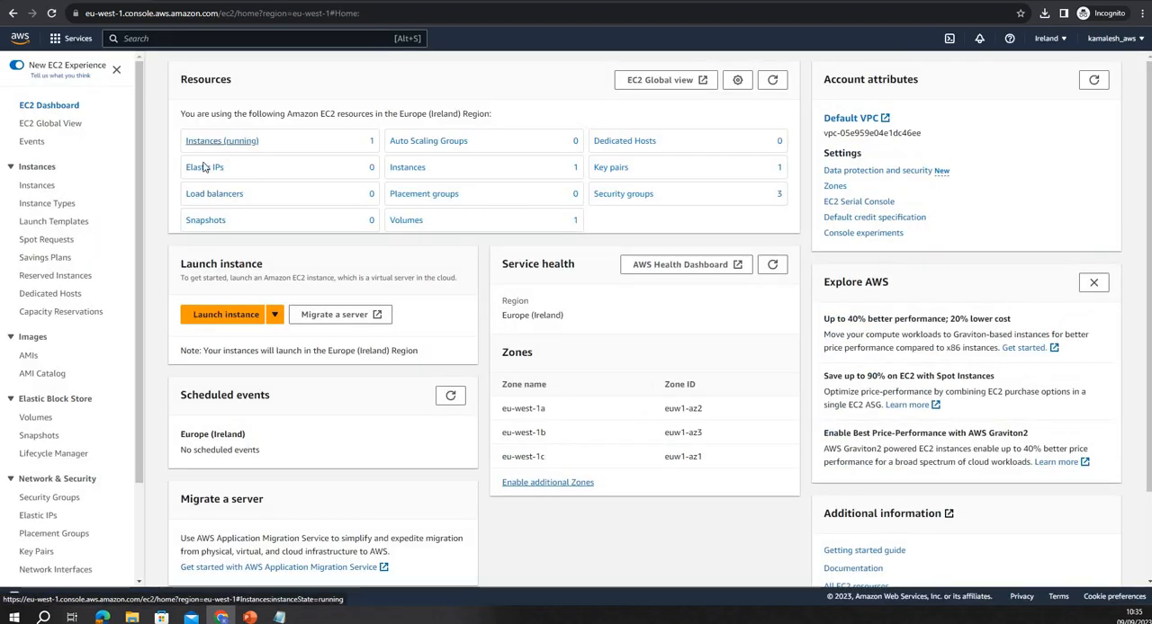
left_click(229, 148)
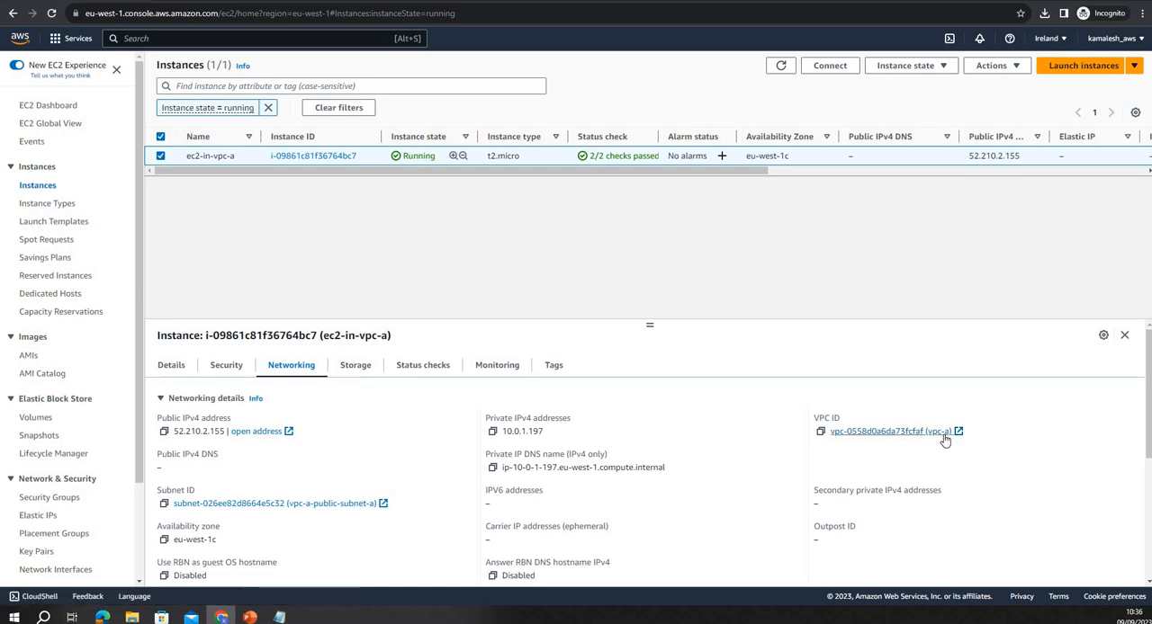
Switch to the Europe (London) region and inspect the networking details of the running instance ec2-in-vpc-b
left_click(1045, 38)
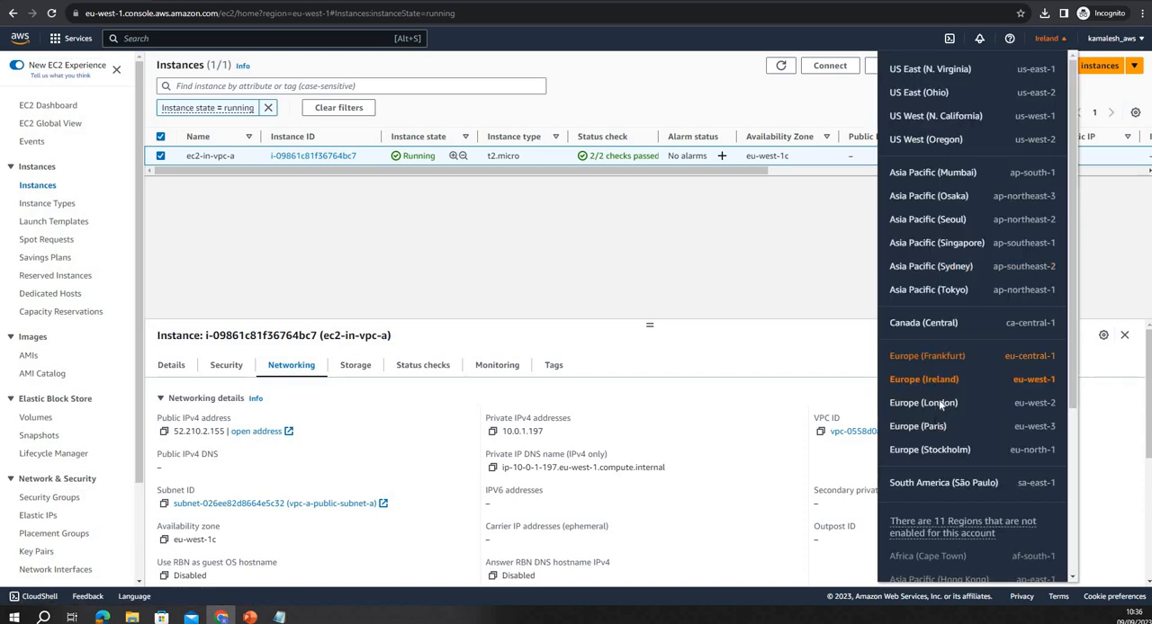
left_click(940, 405)
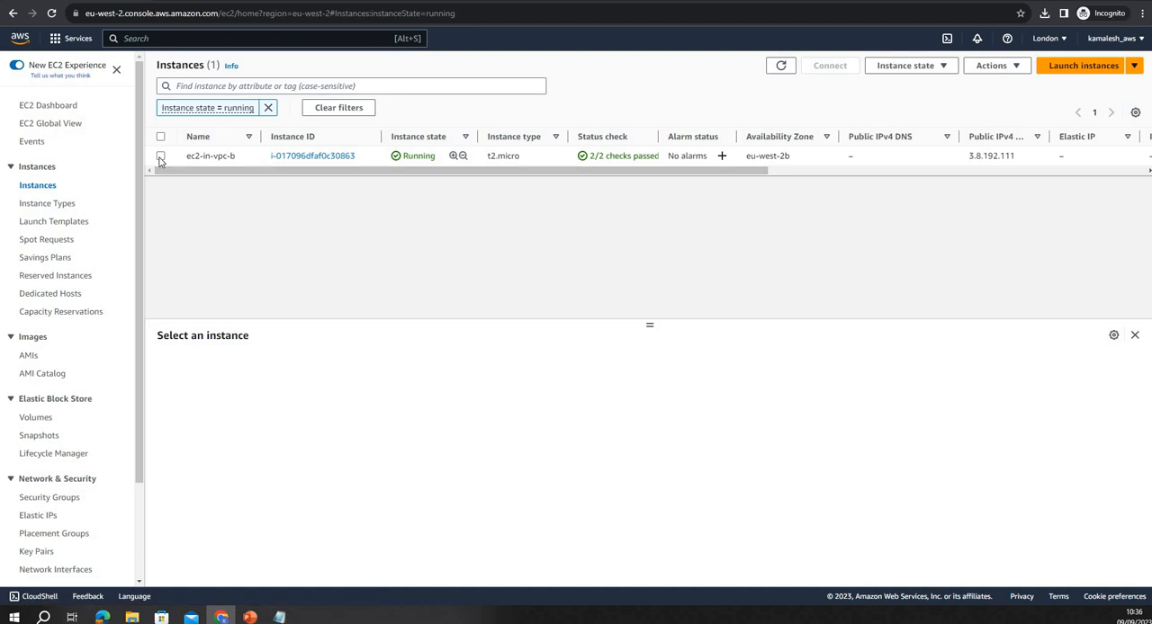
left_click(160, 157)
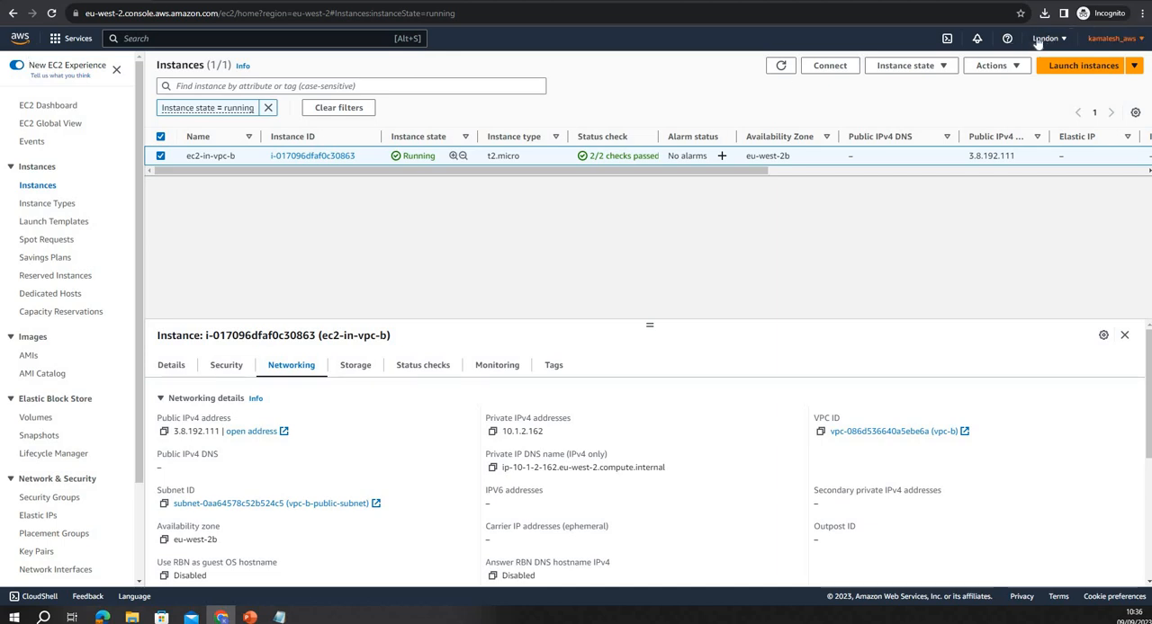
Connect to the ec2-in-vpc-b instance through EC2 Instance Connect with the default user name
left_click(991, 66)
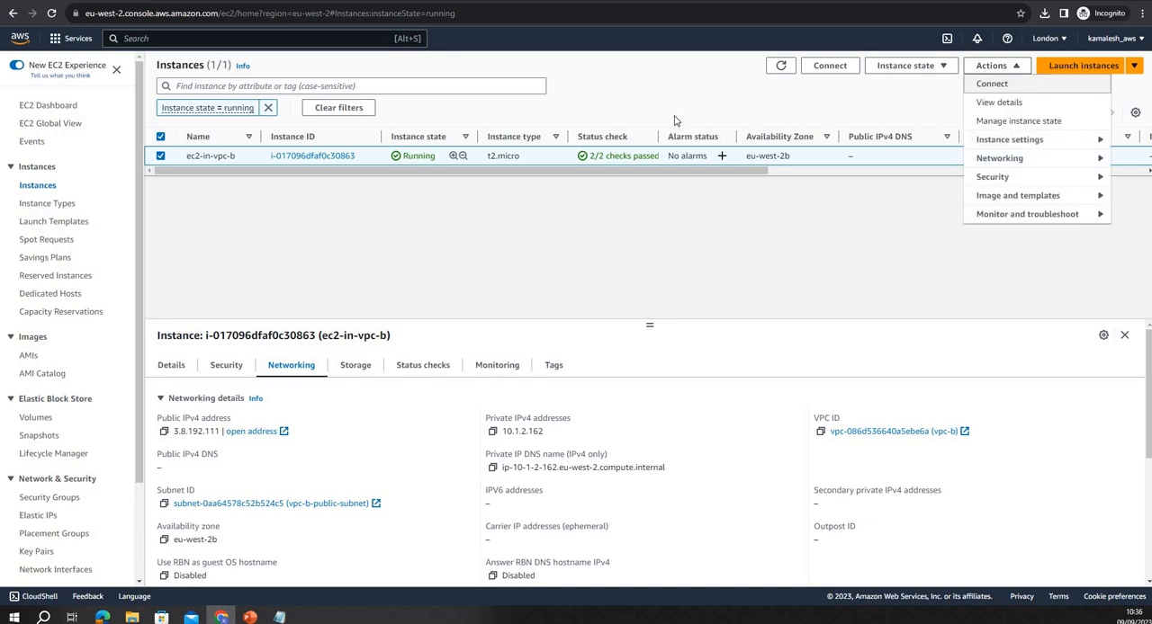
left_click(997, 83)
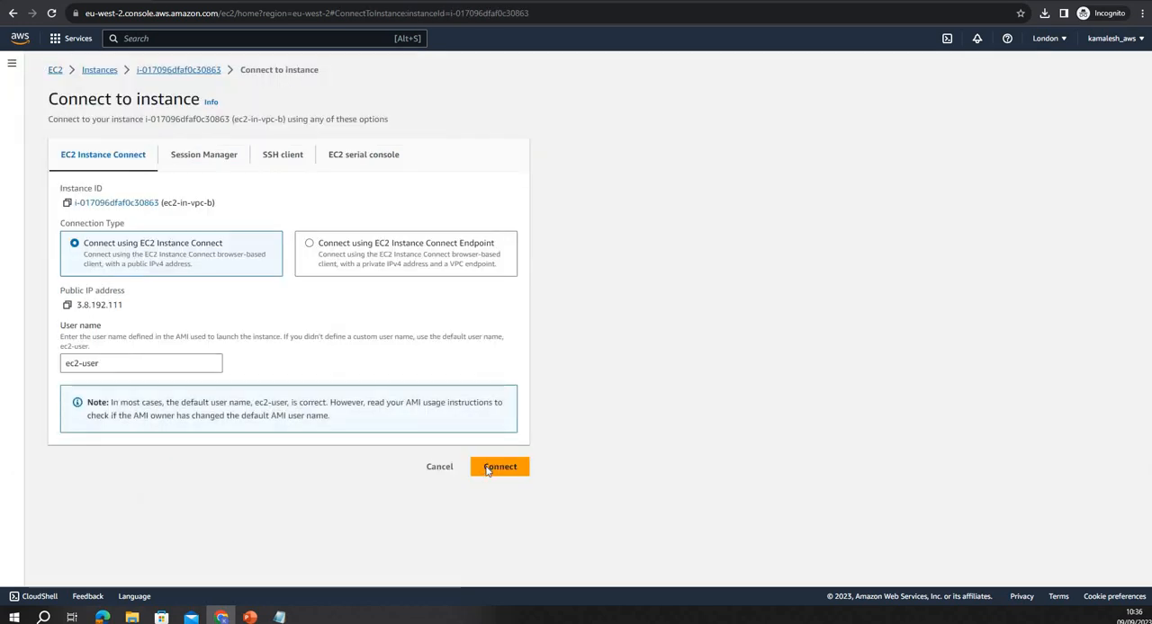
left_click(488, 468)
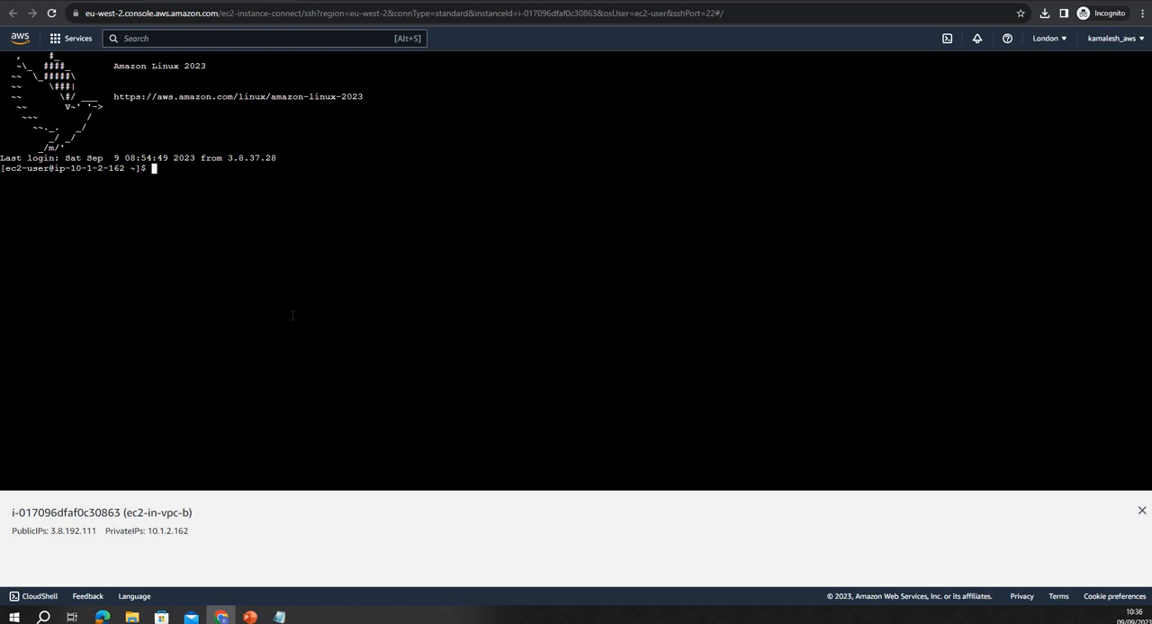
Ping 10.0.1.197, the private IP copied from the Notepad notes, from the ec2-in-vpc-b terminal and stop the ping
type("ng")
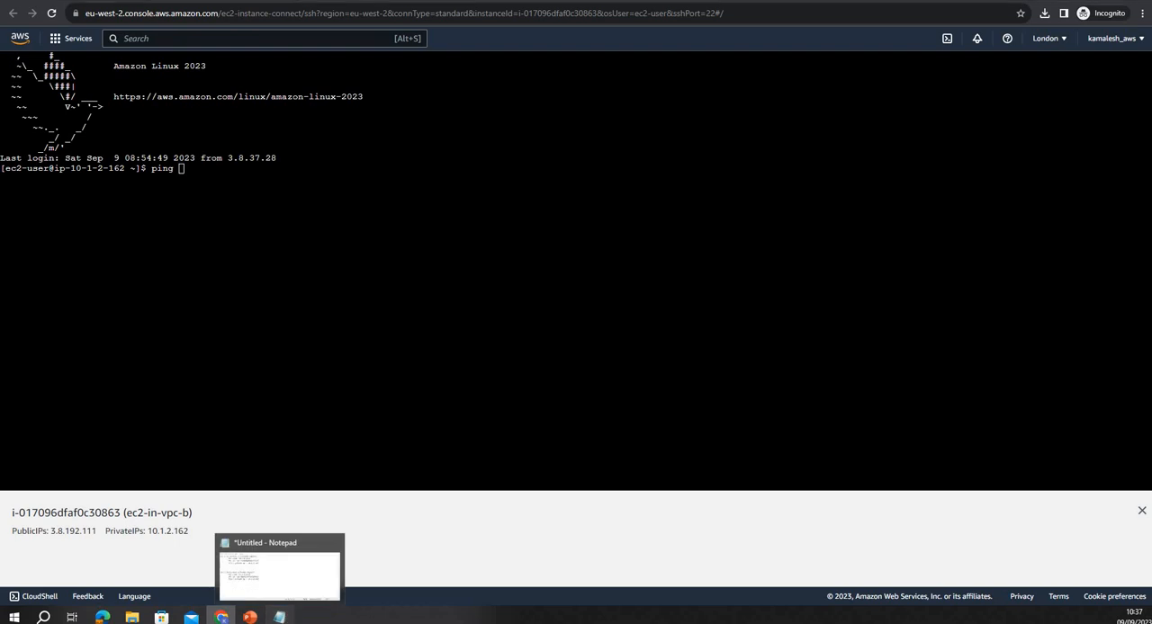
left_click(283, 617)
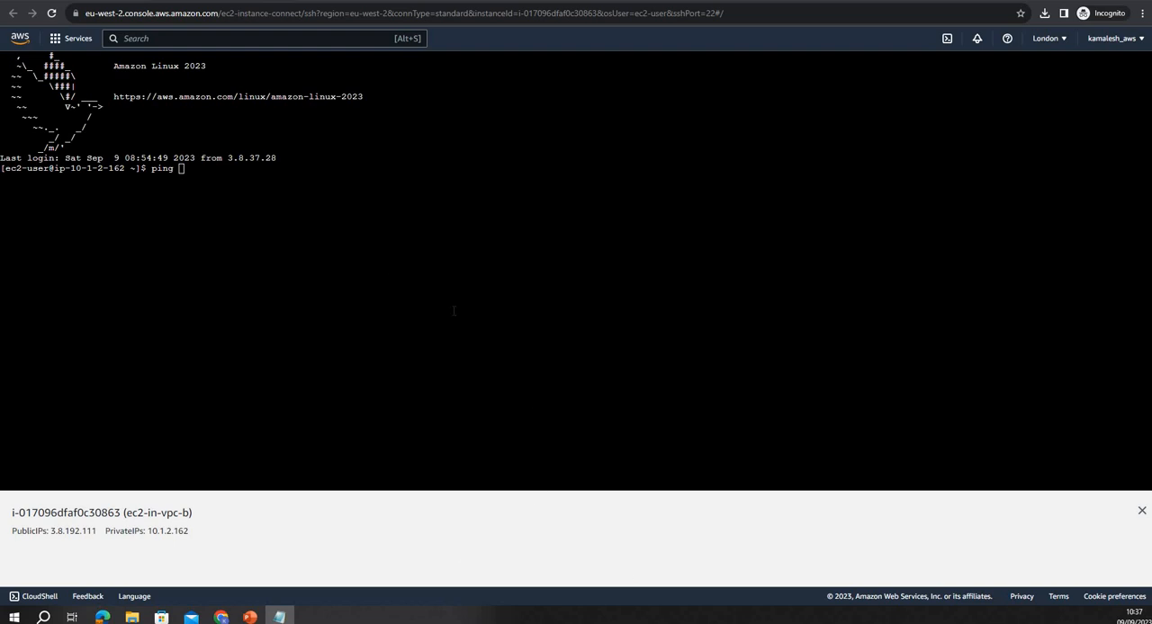
left_click(392, 270)
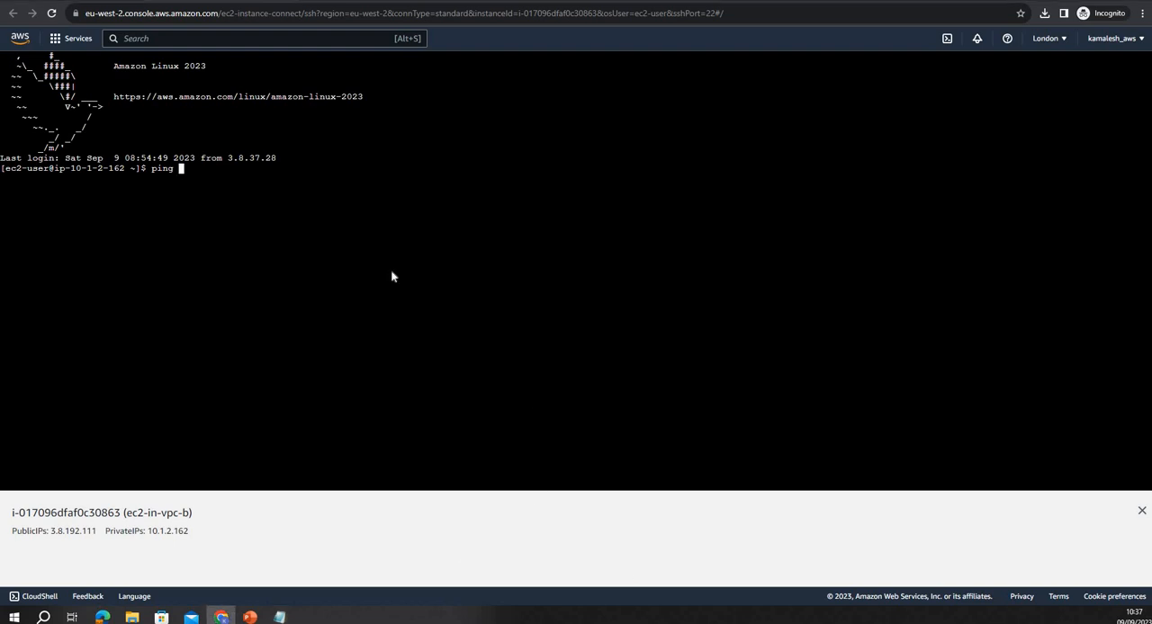
right_click(390, 270)
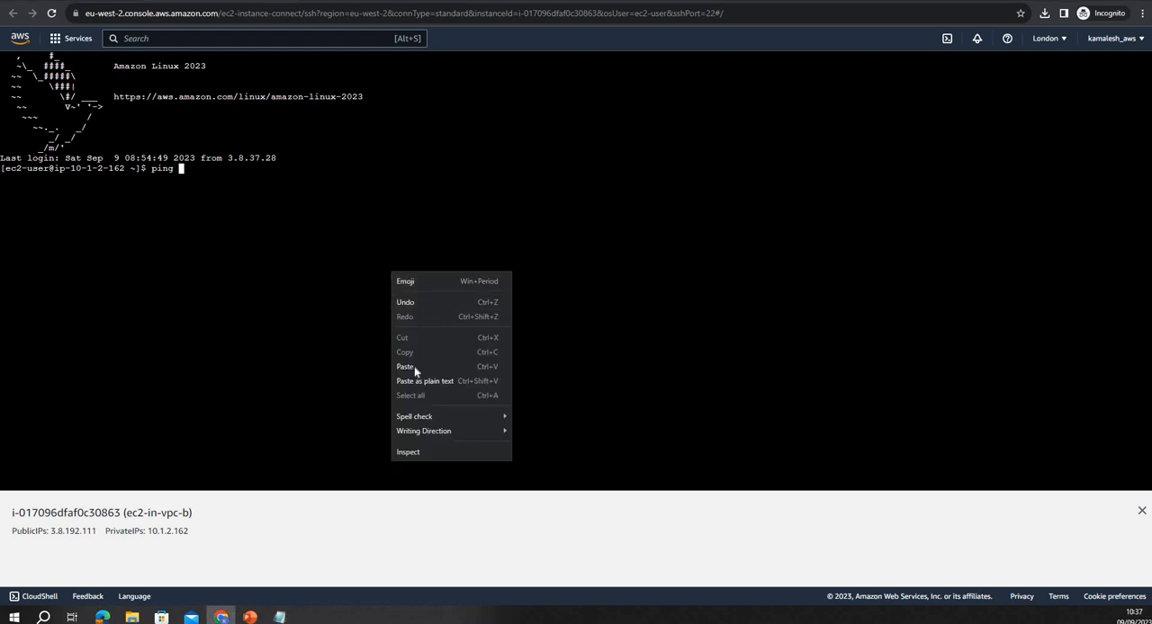
left_click(407, 366)
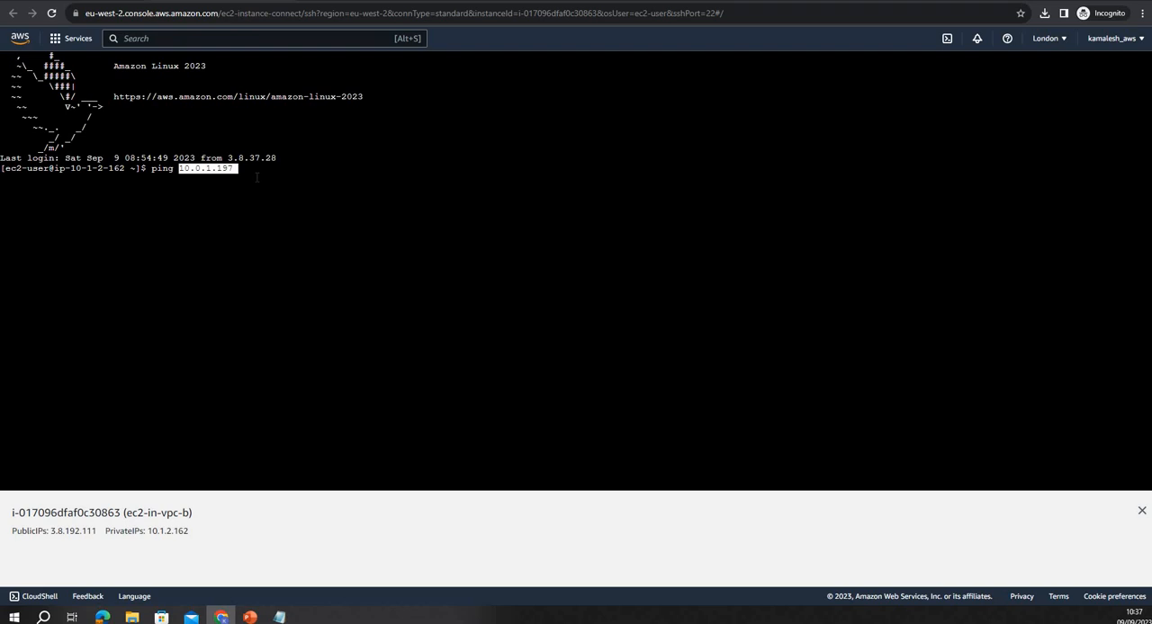
key("Return")
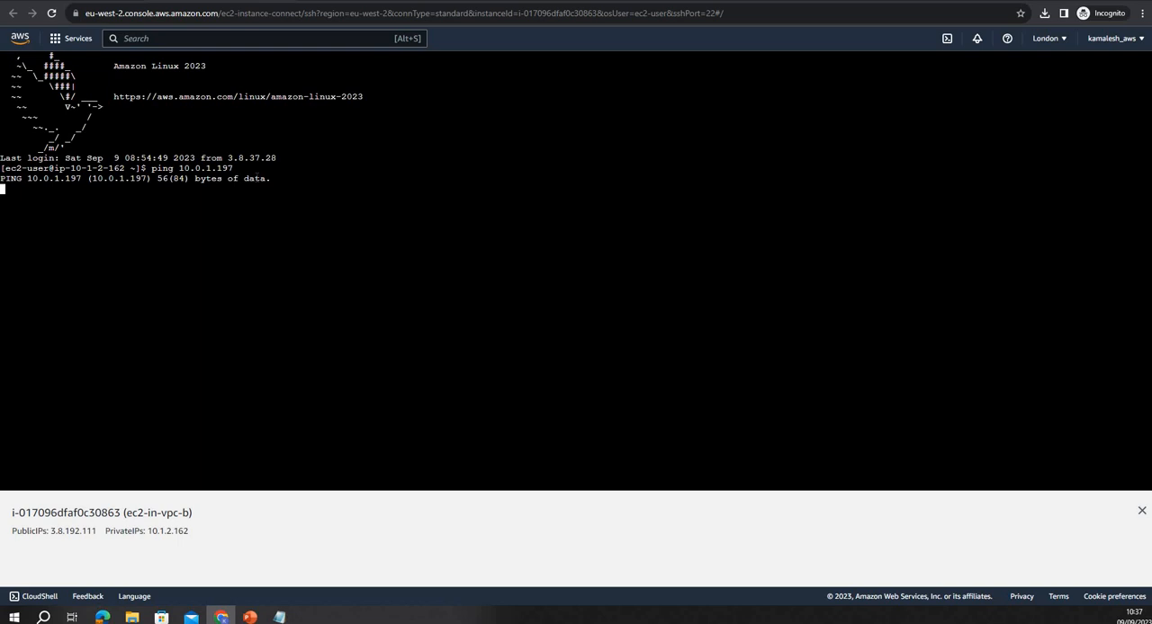
key("ctrl+c")
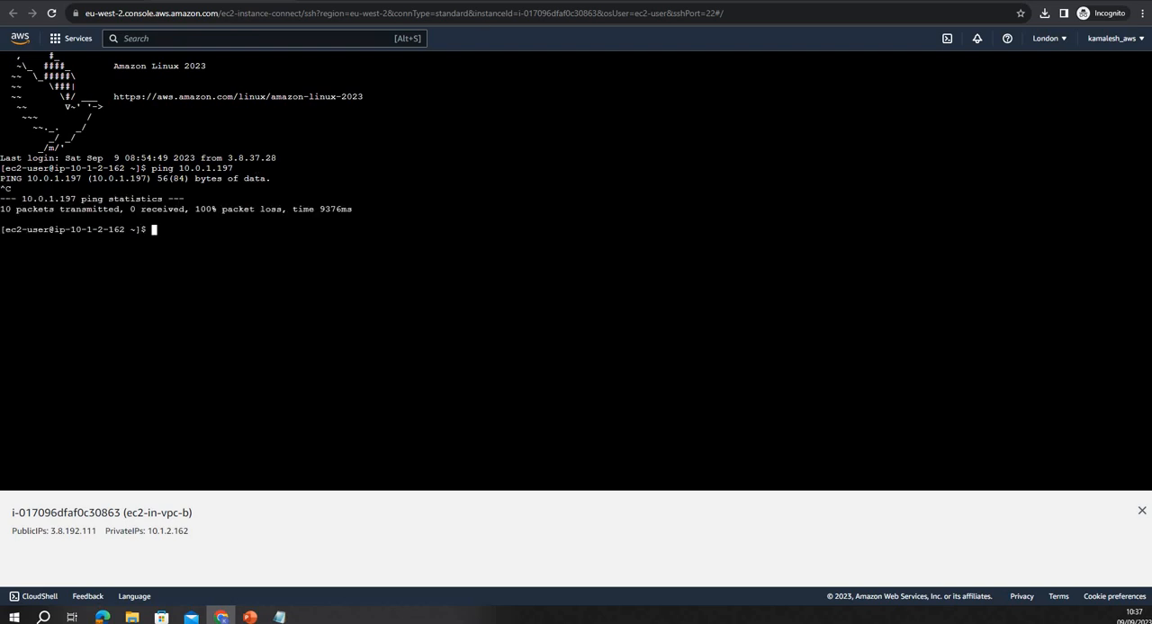
Go back to the AWS Console Home and switch to the PowerPoint slide show to review the VPC peering diagram
left_click(217, 2)
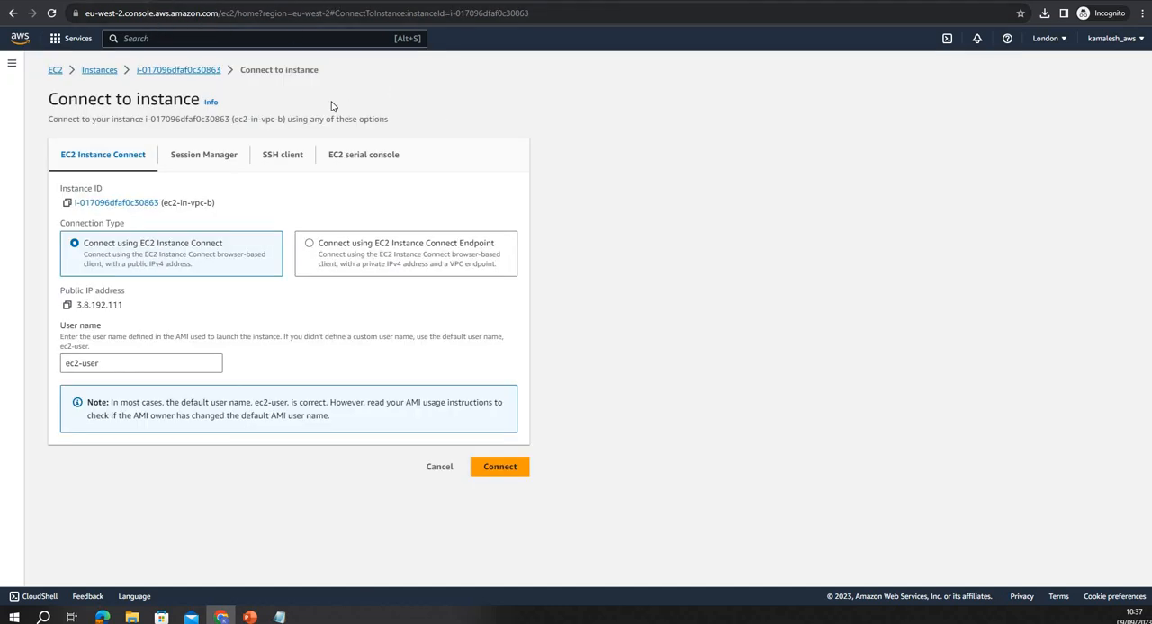
left_click(17, 40)
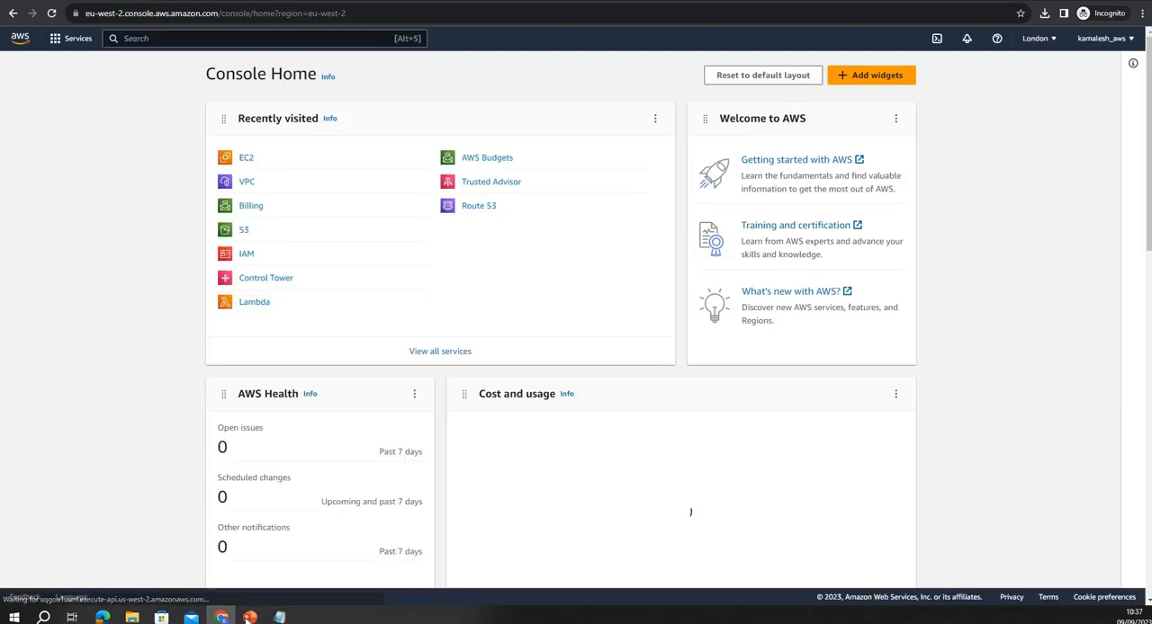
left_click(248, 619)
left_click(269, 562)
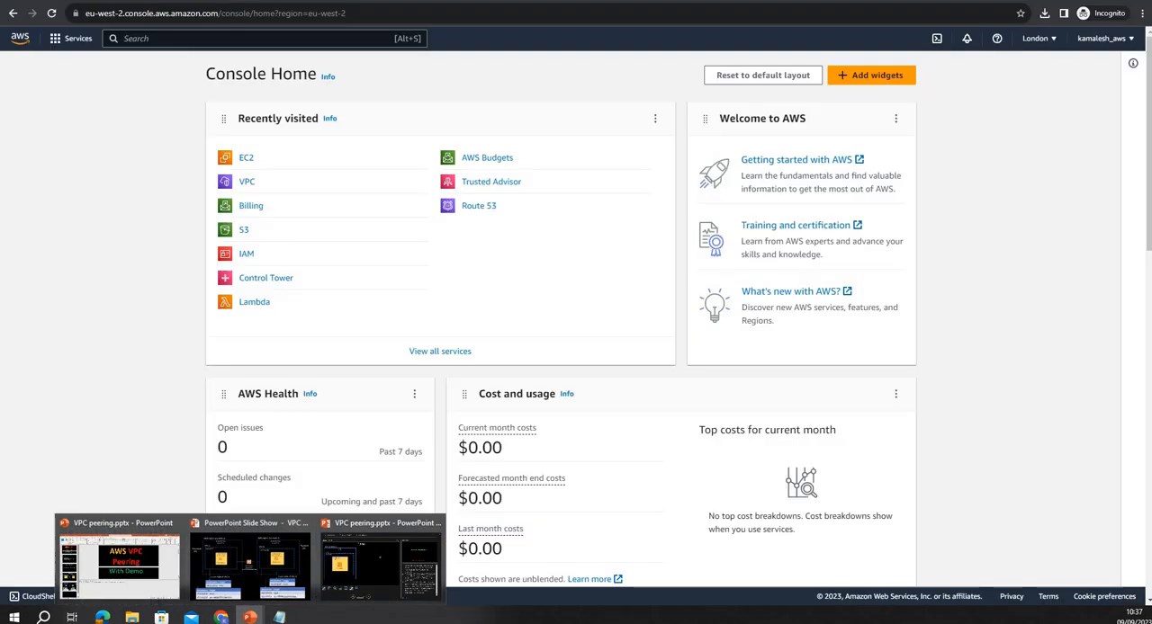
left_click(269, 567)
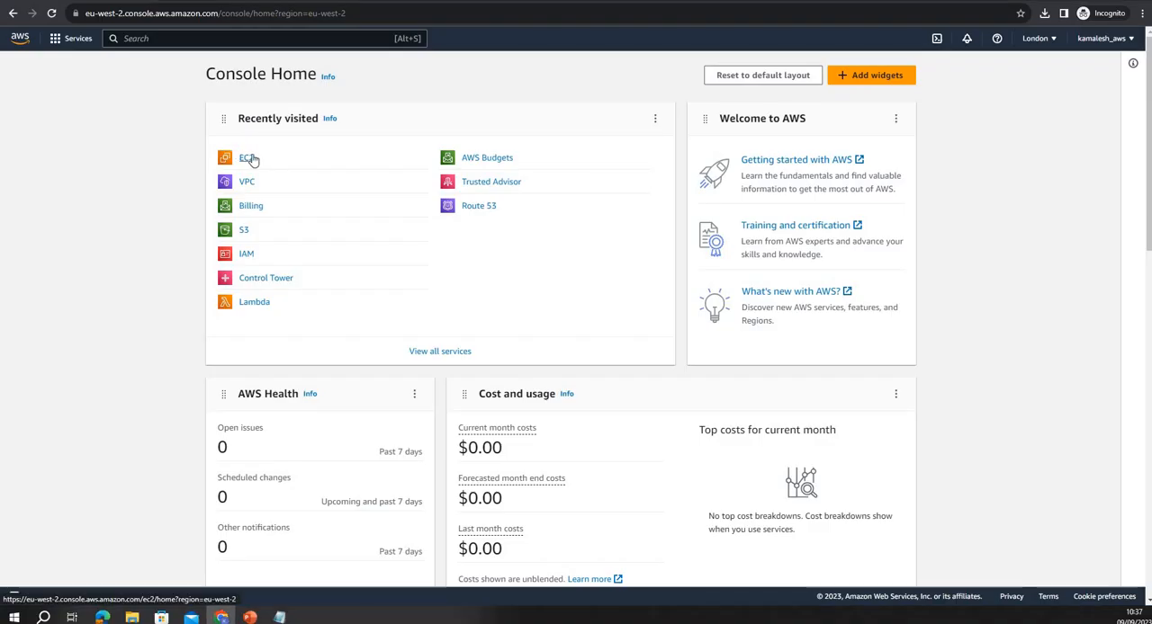
Open EC2 in the Europe (Ireland) region and select the running instance ec2-in-vpc-a
left_click(249, 158)
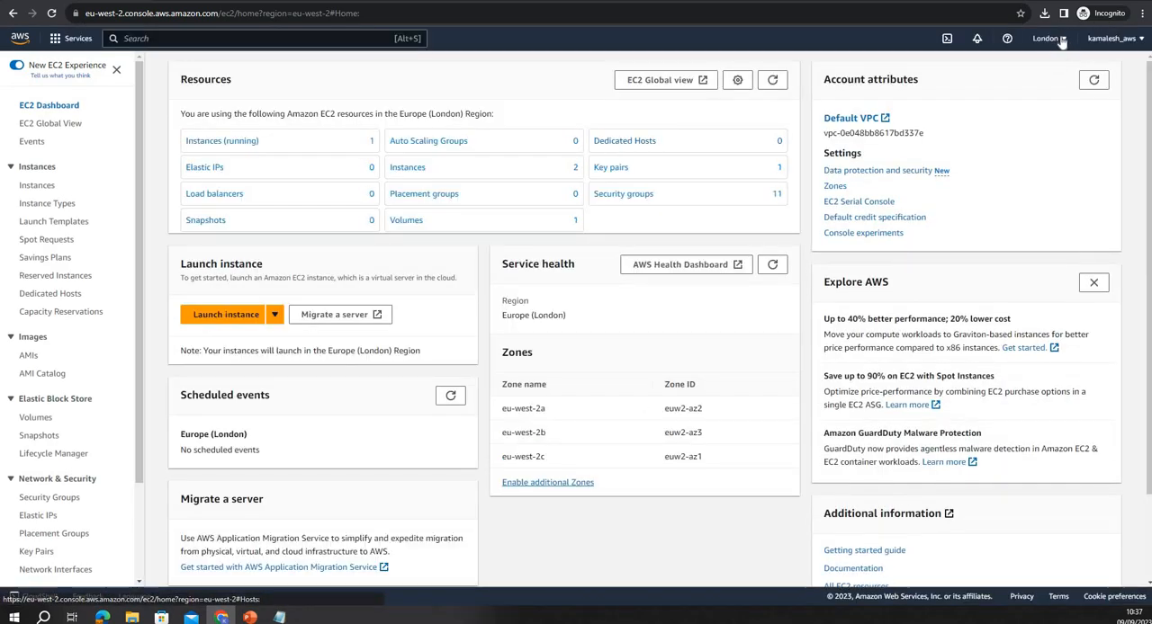
left_click(1059, 40)
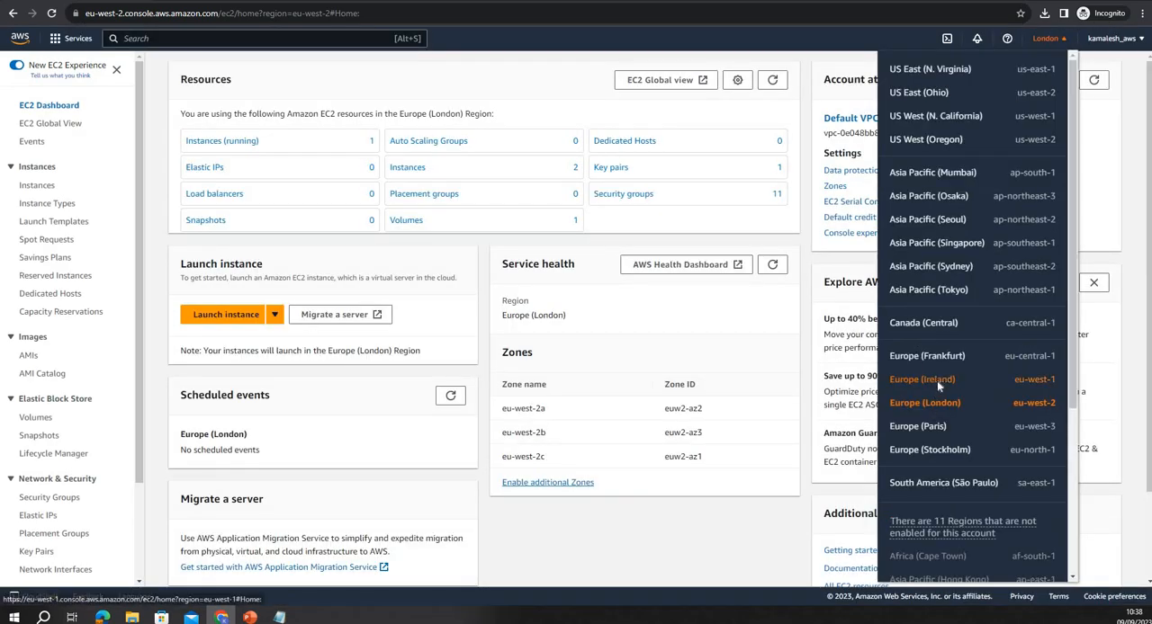
left_click(937, 381)
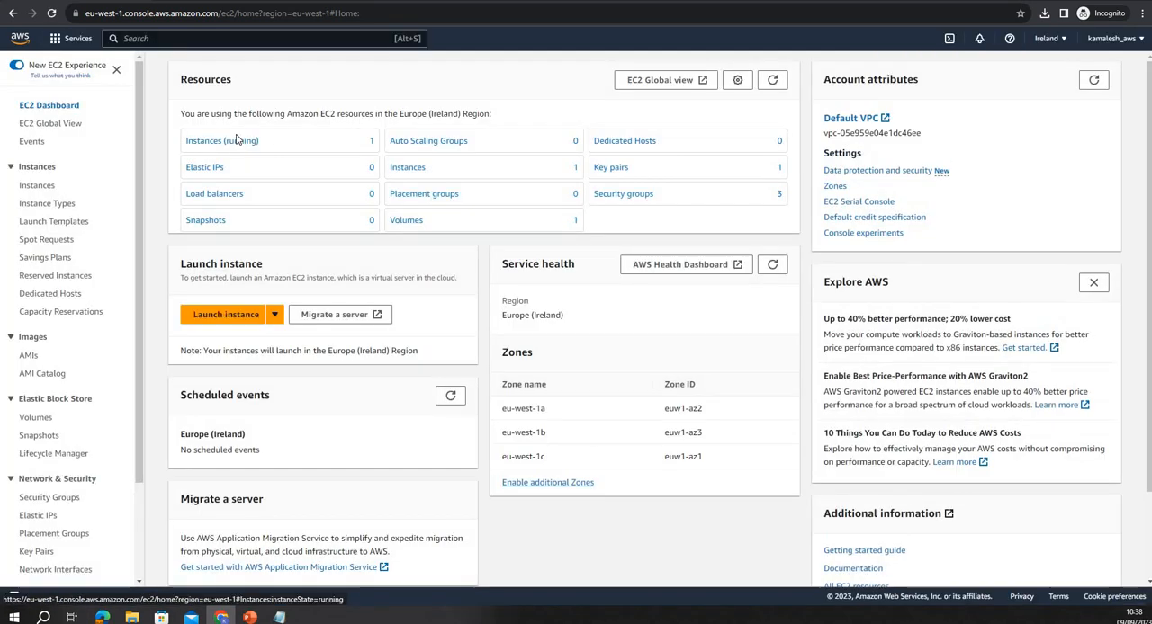
left_click(221, 141)
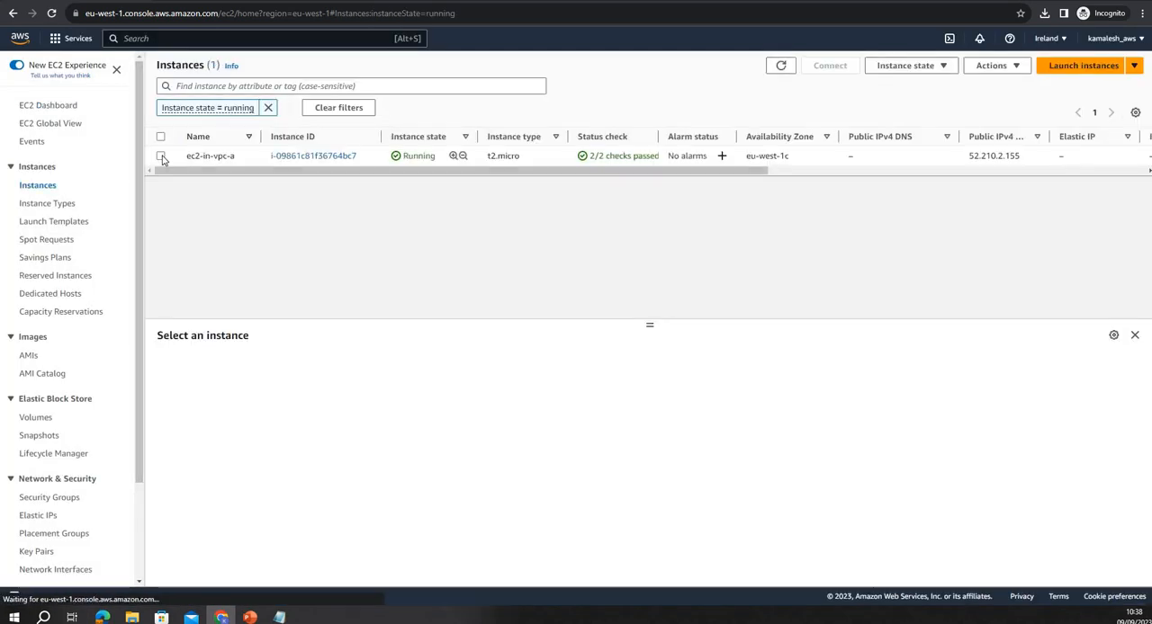
left_click(766, 158)
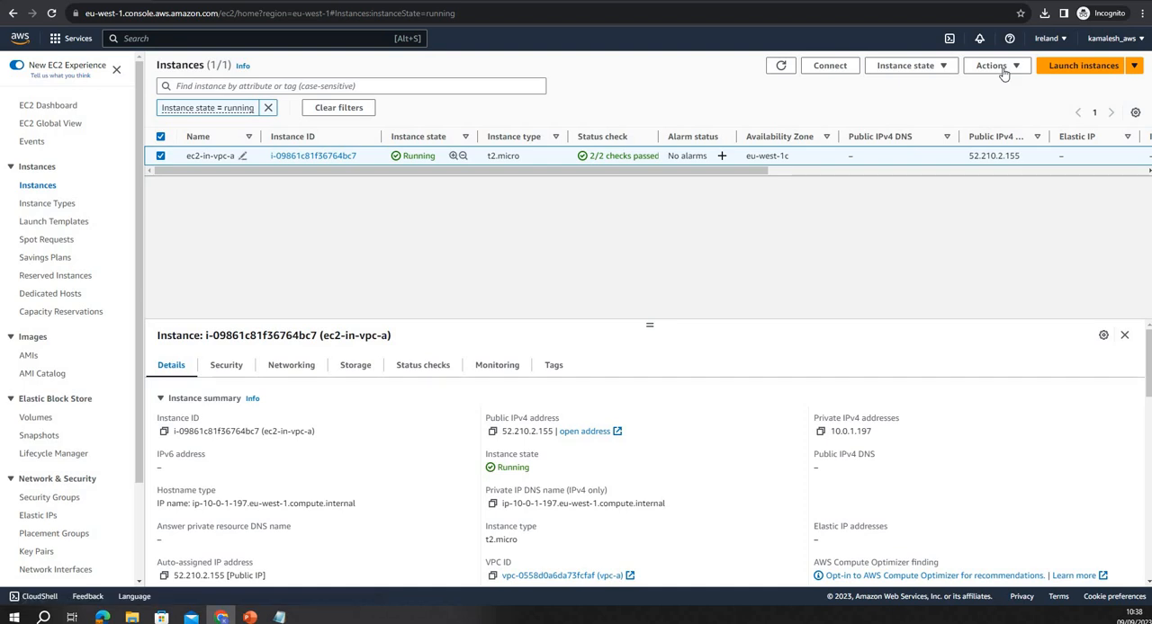
Connect to the ec2-in-vpc-a instance through EC2 Instance Connect
left_click(990, 66)
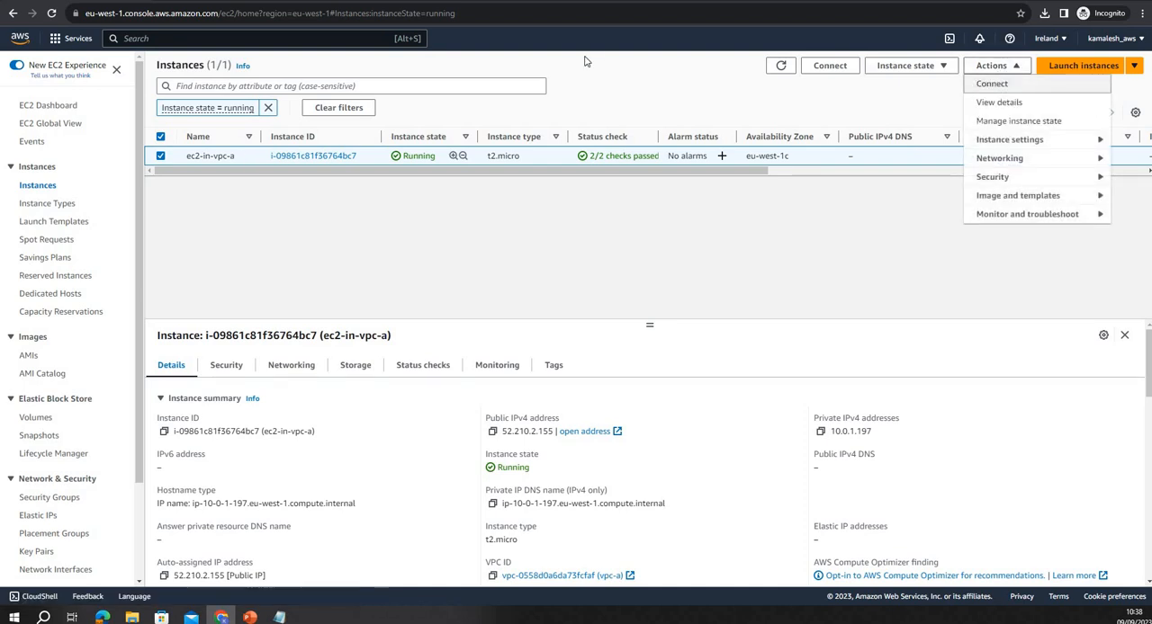
left_click(987, 85)
left_click(498, 467)
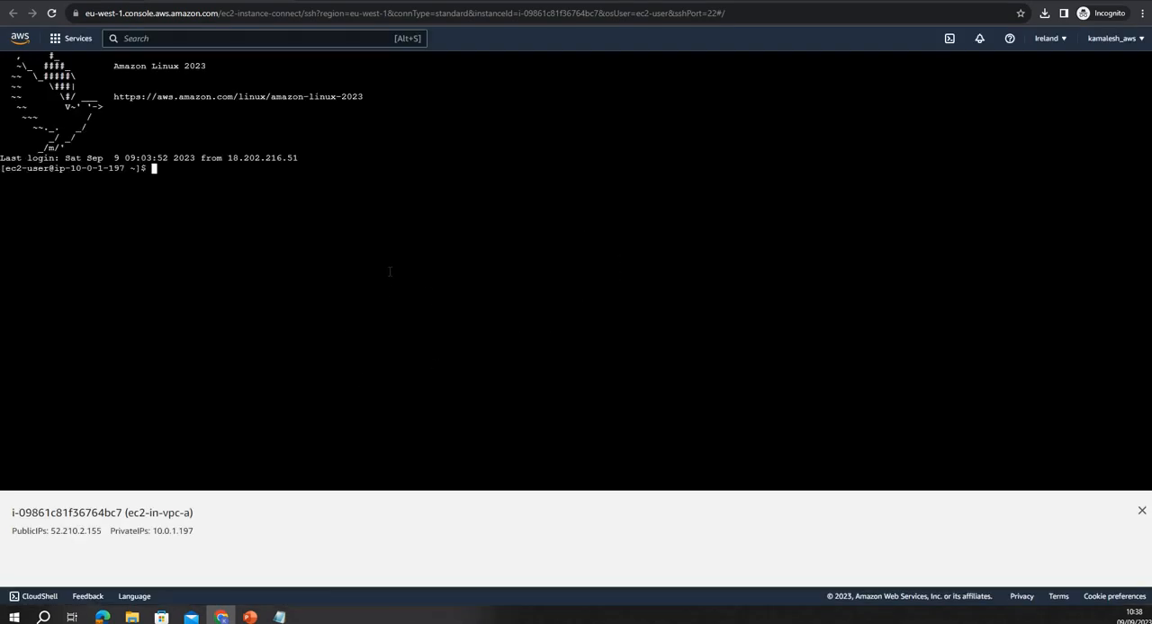
Ping 10.0.1.197, the address copied earlier, from the ec2-in-vpc-a terminal and stop the ping
type("ping")
key("alt+Tab")
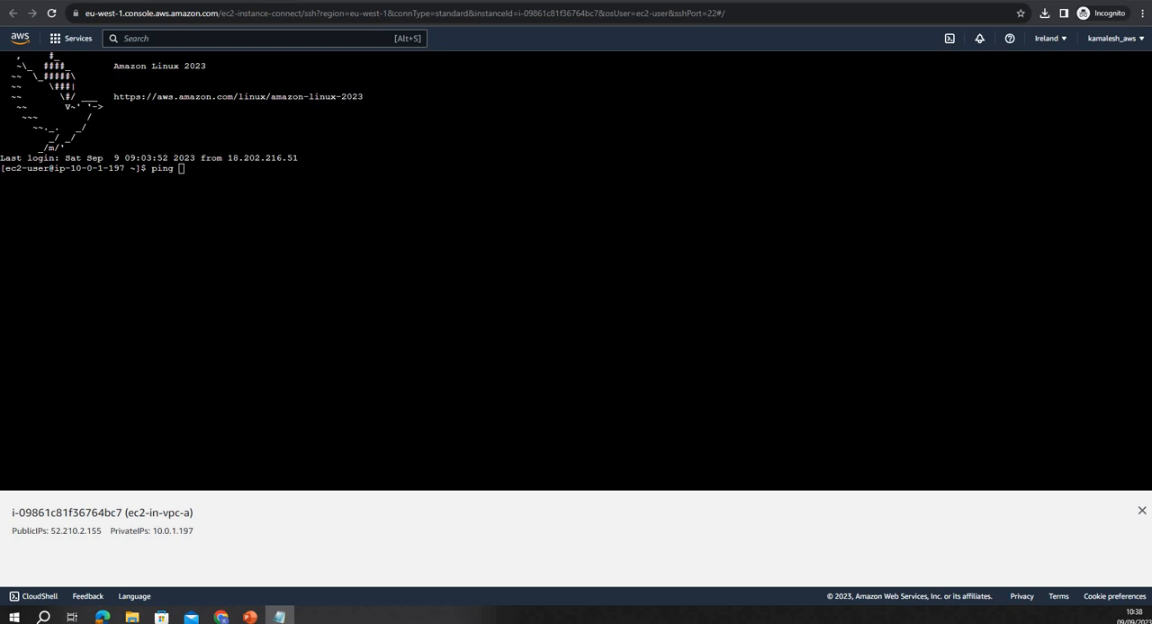
key("alt+Tab")
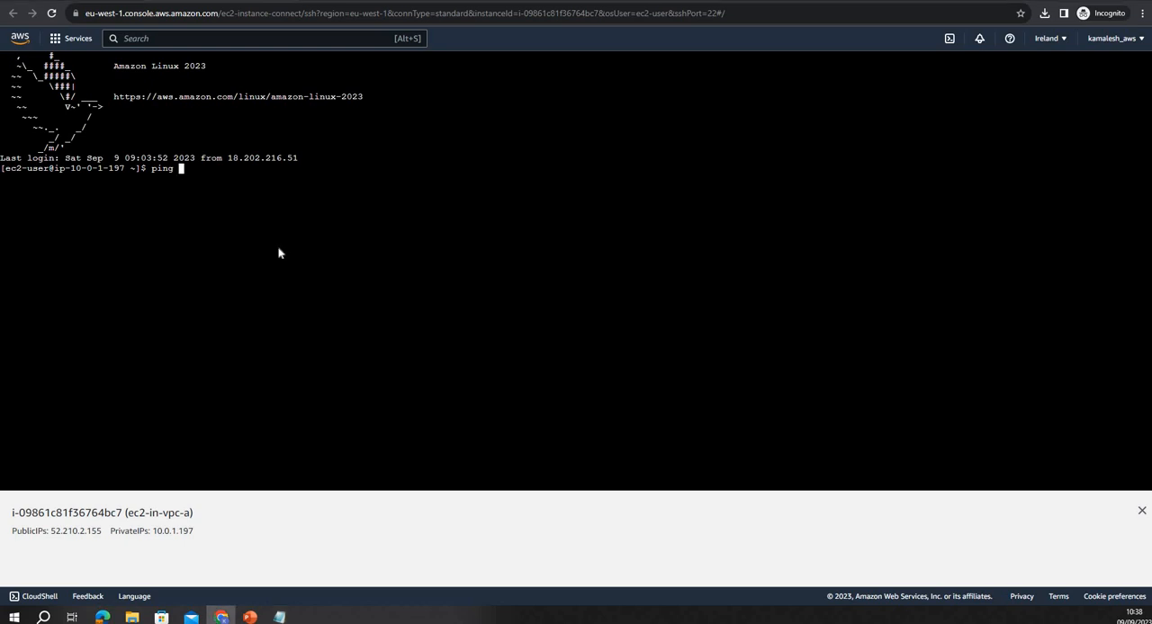
right_click(305, 306)
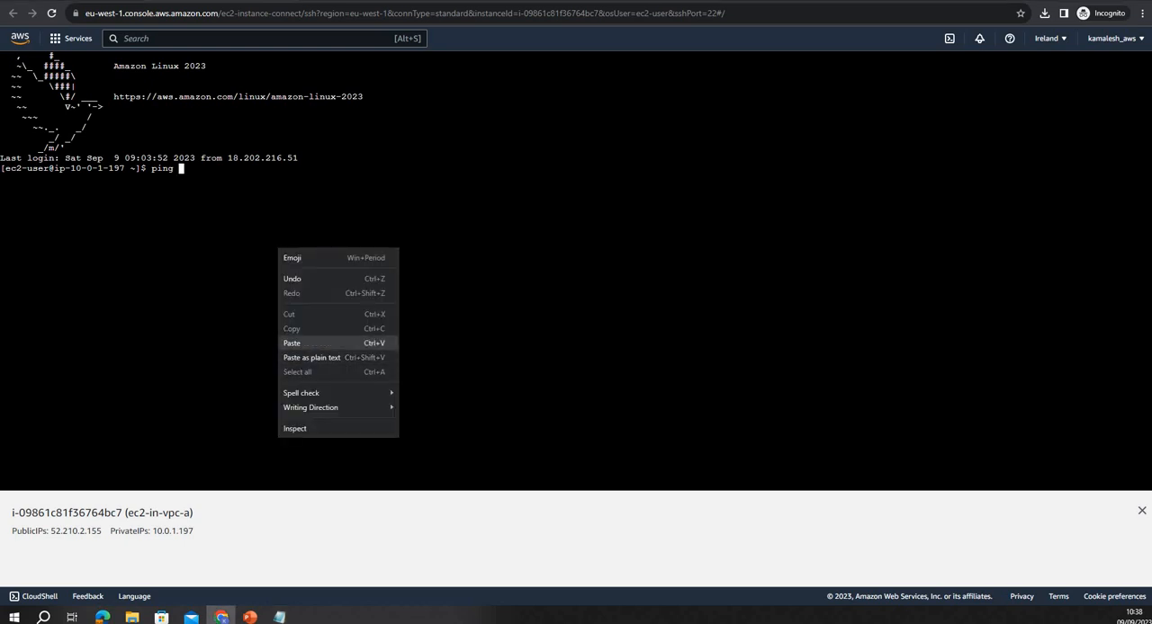
left_click(309, 344)
key("Return")
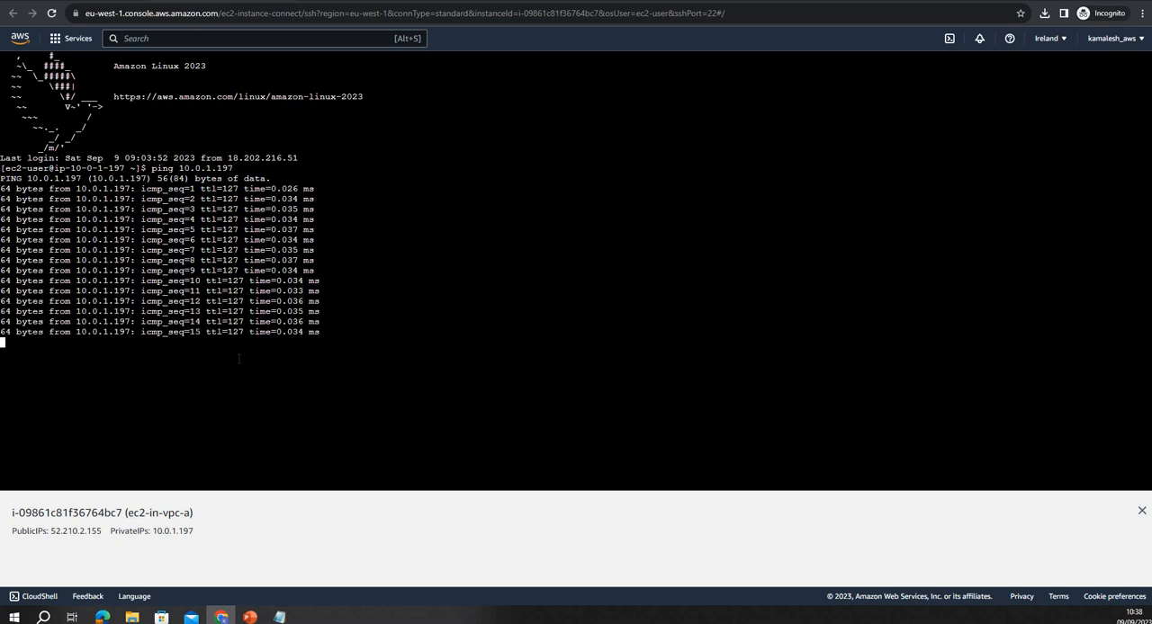
key("ctrl+c")
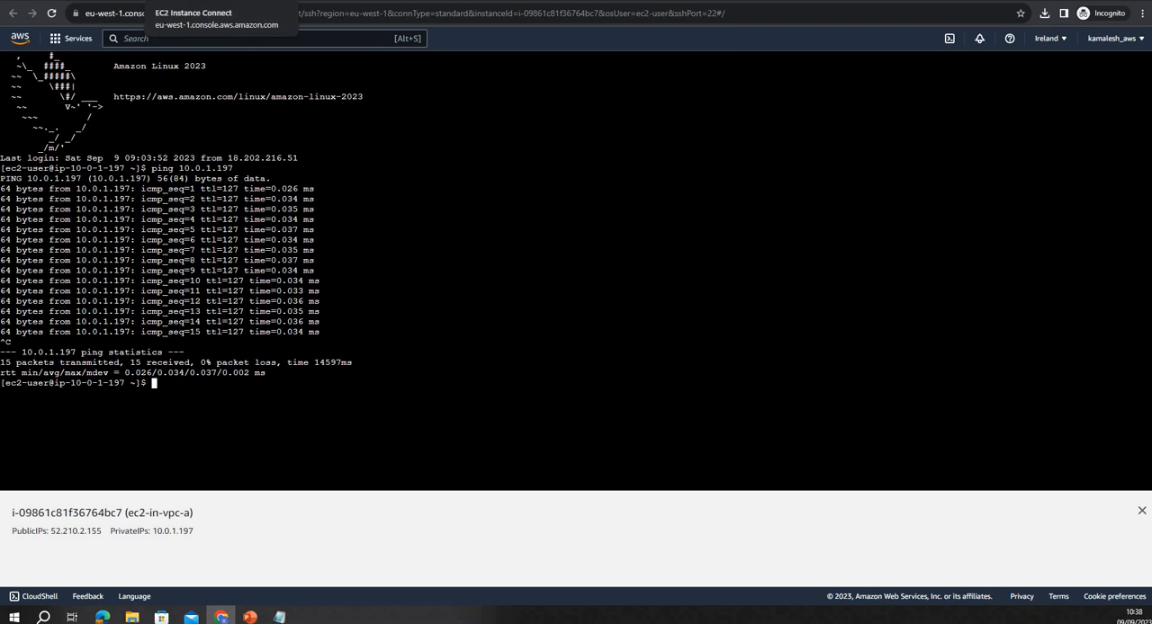
Open the running EC2 instances in the Europe (London) region and copy the private IPv4 address of ec2-in-vpc-b
left_click(290, 1)
left_click(270, 1)
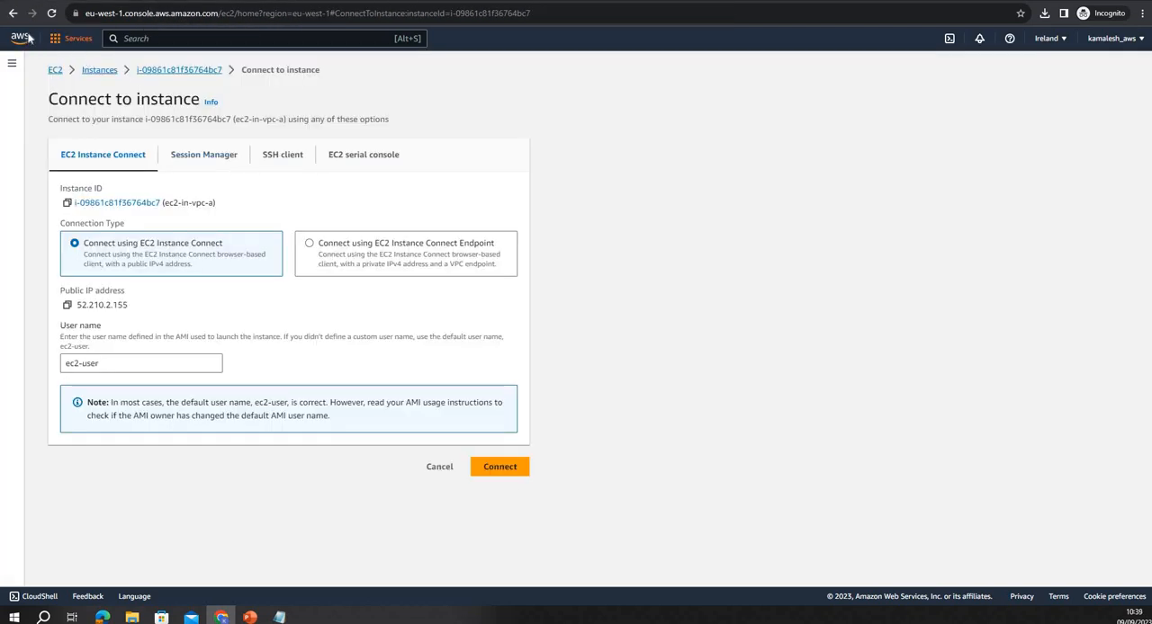
left_click(20, 38)
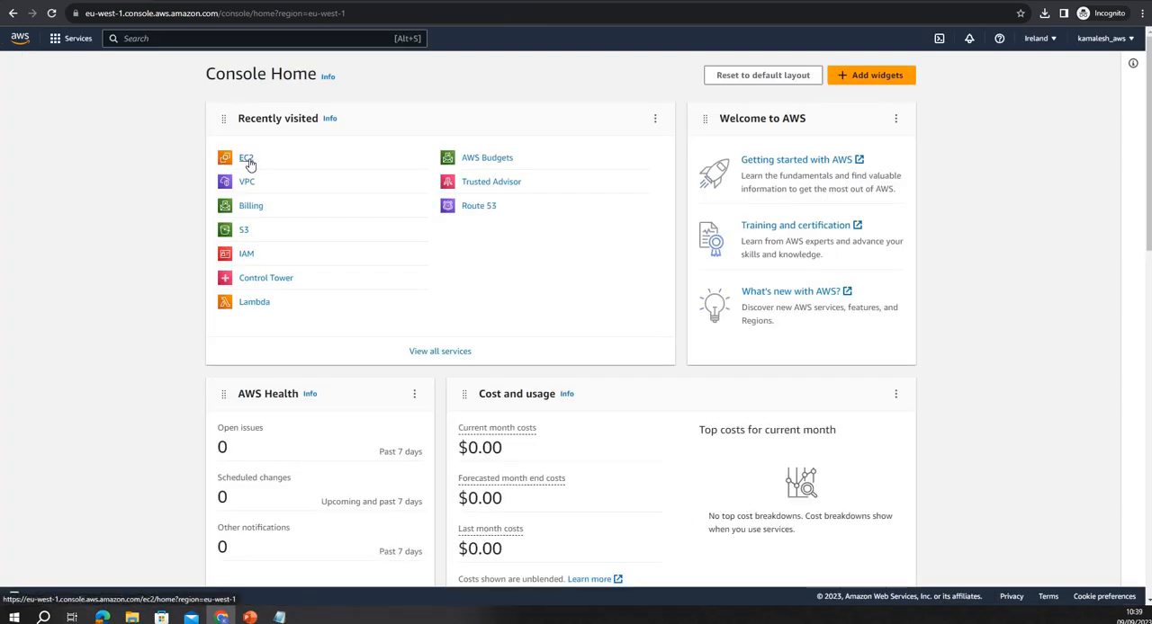
left_click(247, 159)
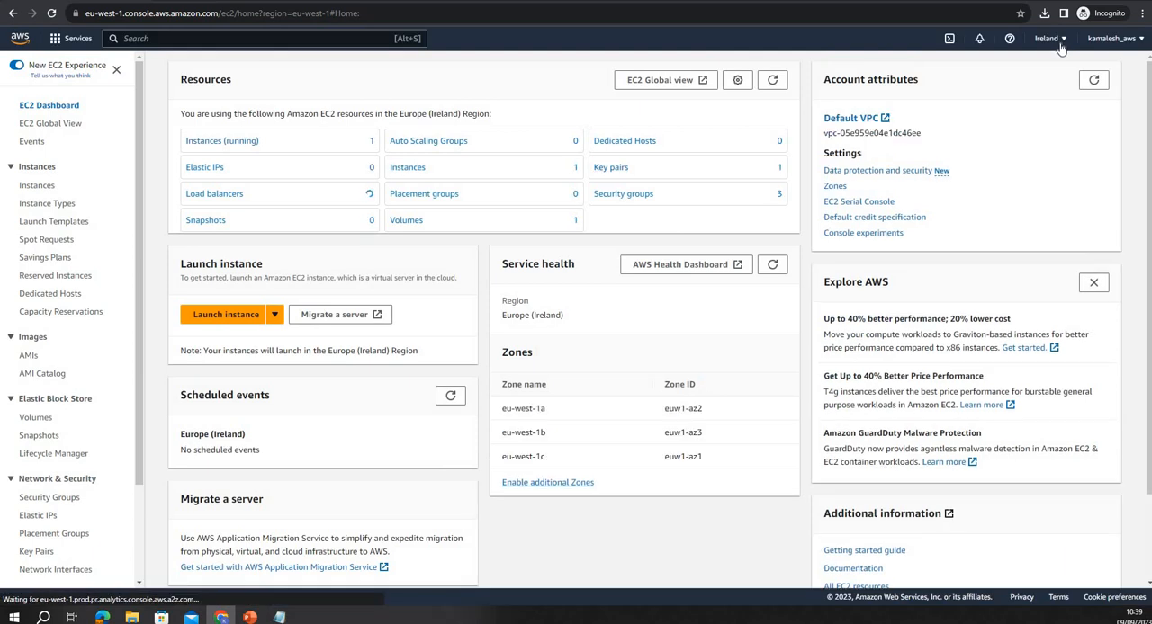
left_click(1042, 38)
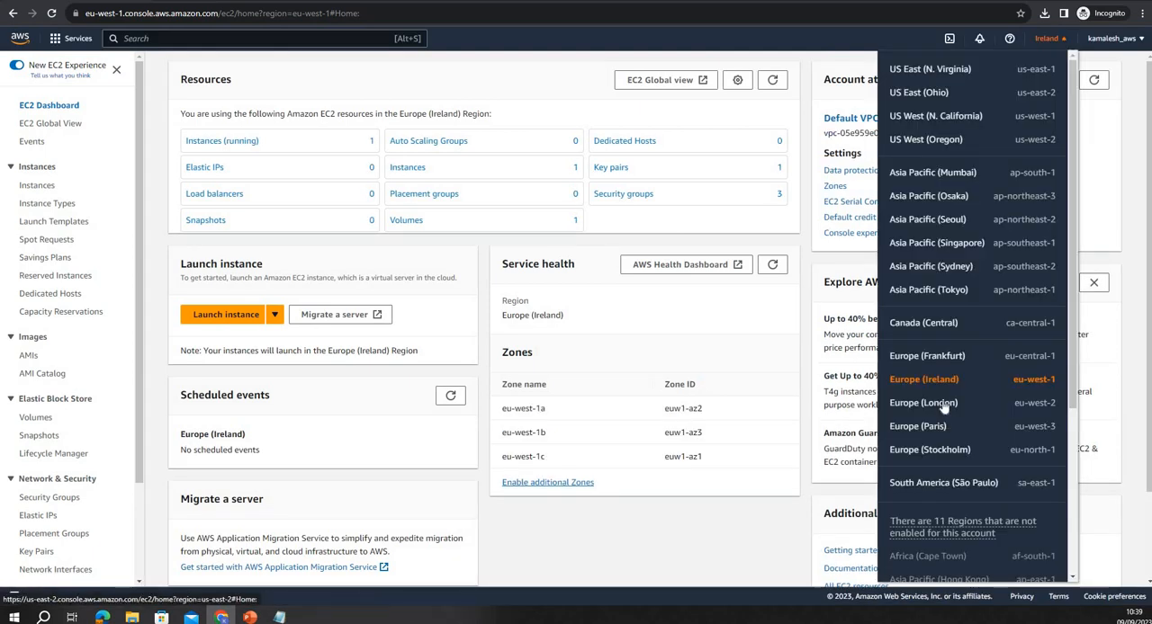
left_click(927, 404)
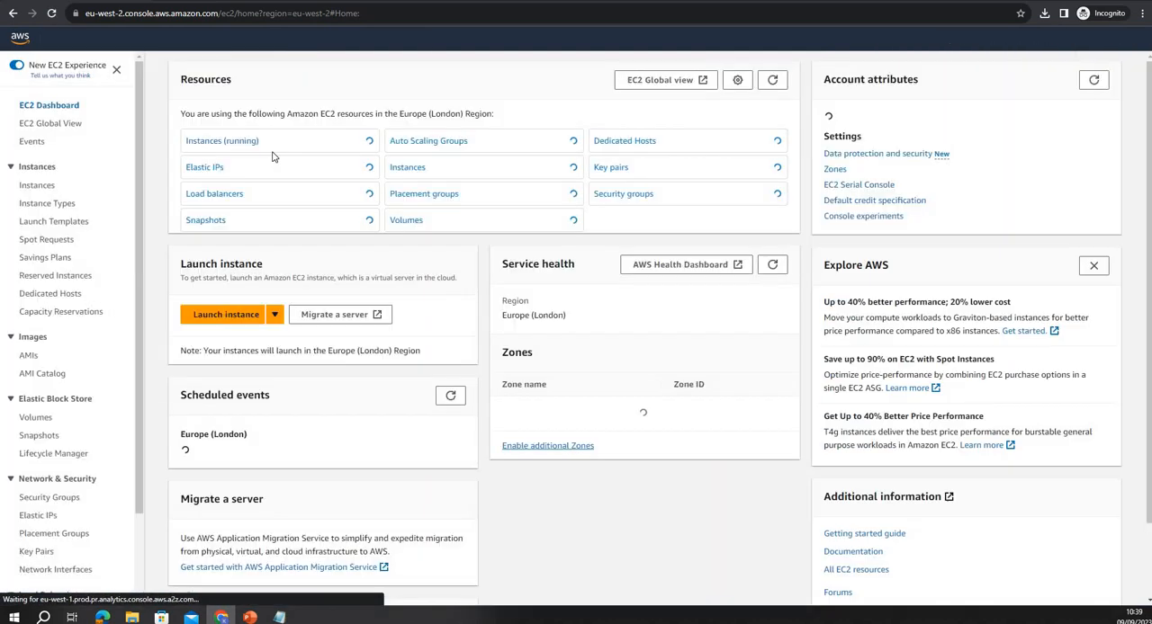
left_click(243, 171)
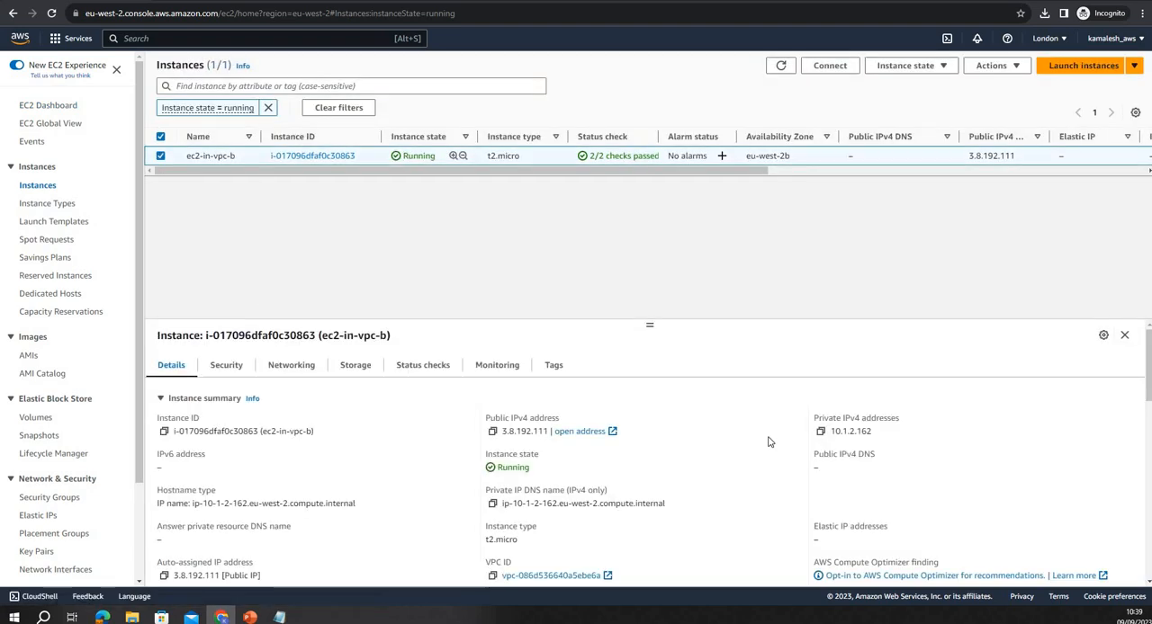
left_click(820, 431)
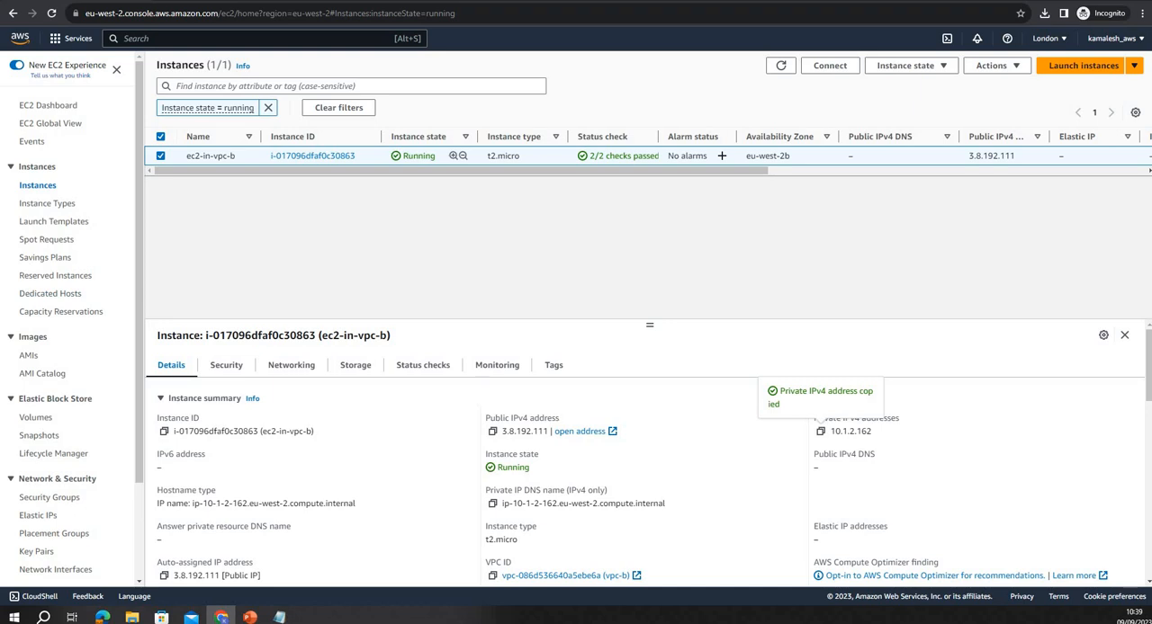
key("alt+Tab")
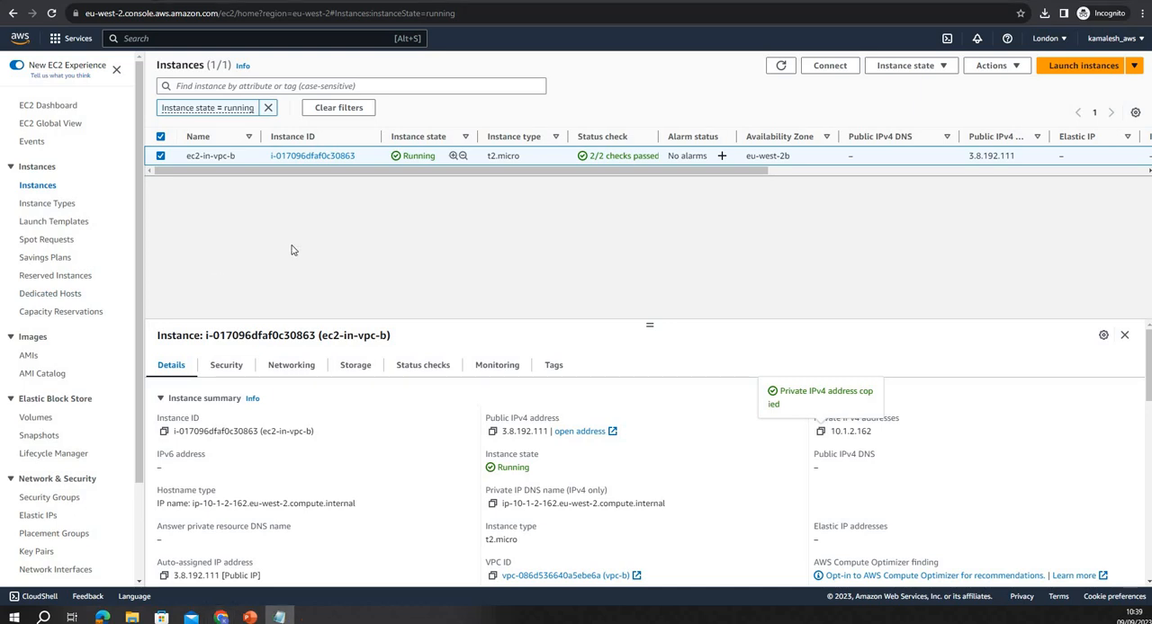
Switch back to the Europe (Ireland) region and connect to ec2-in-vpc-a through EC2 Instance Connect
left_click(1049, 38)
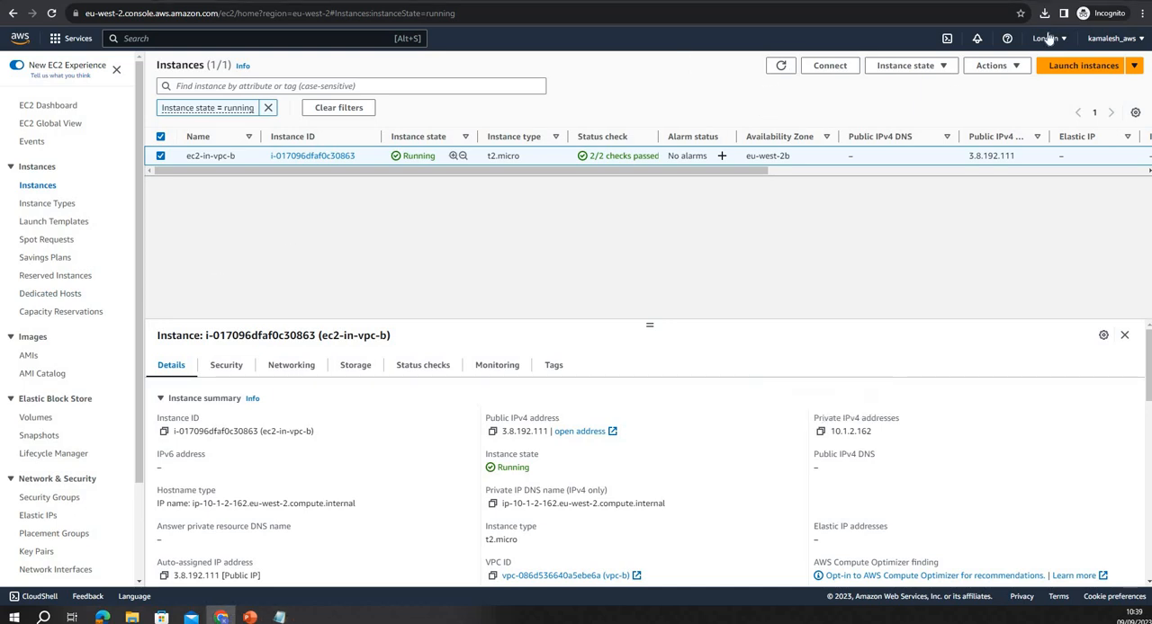
left_click(1046, 37)
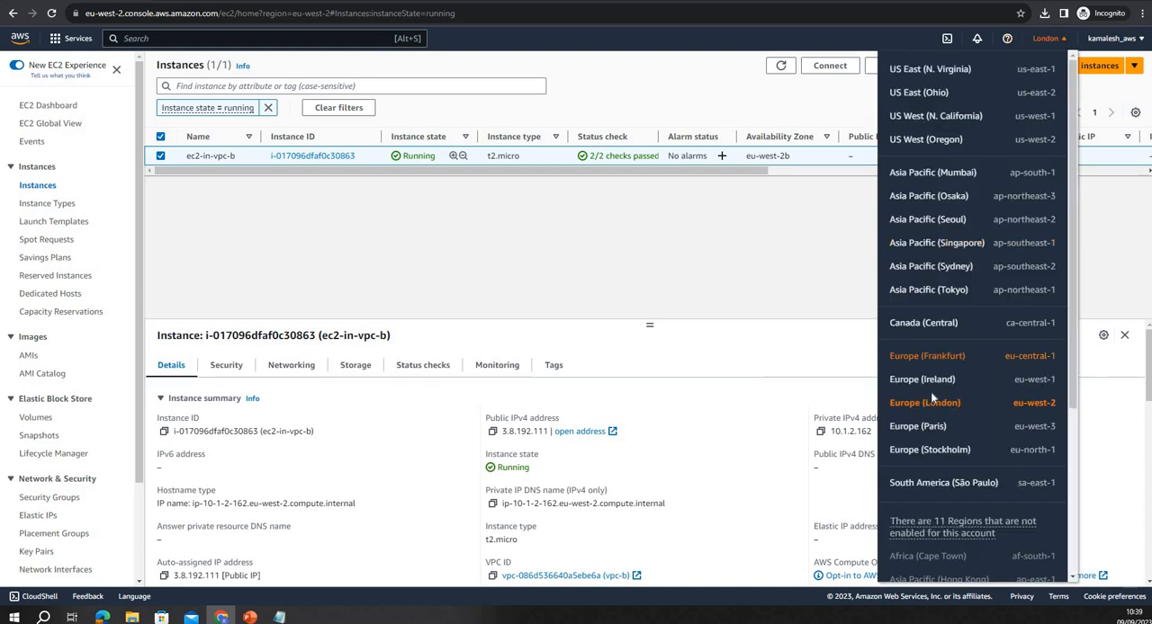
left_click(923, 380)
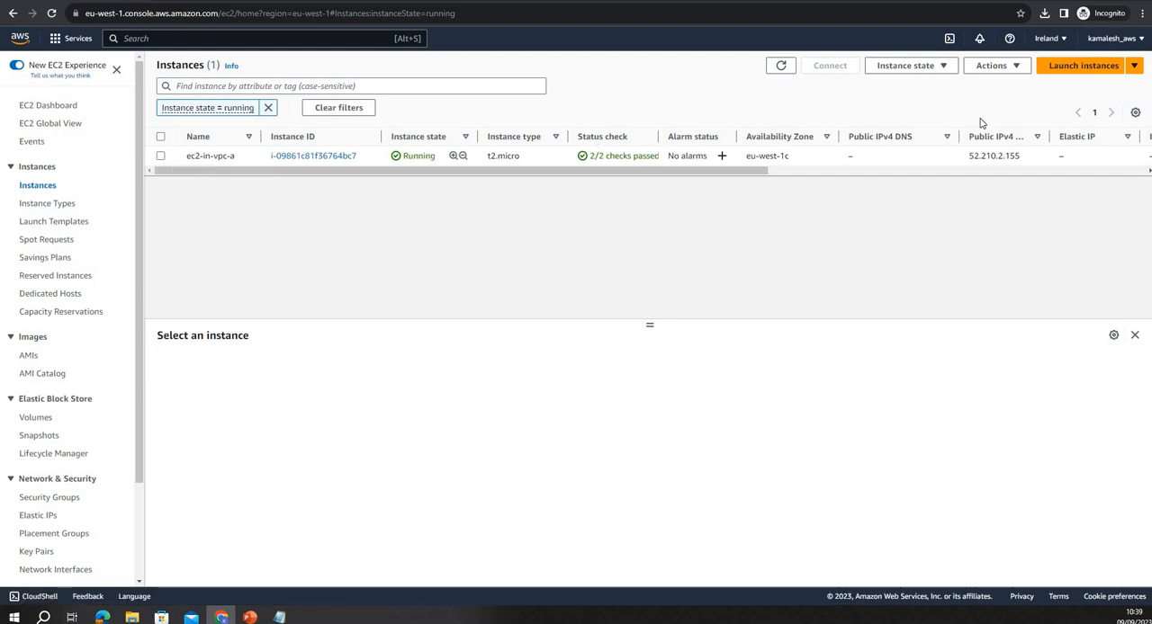
left_click(993, 67)
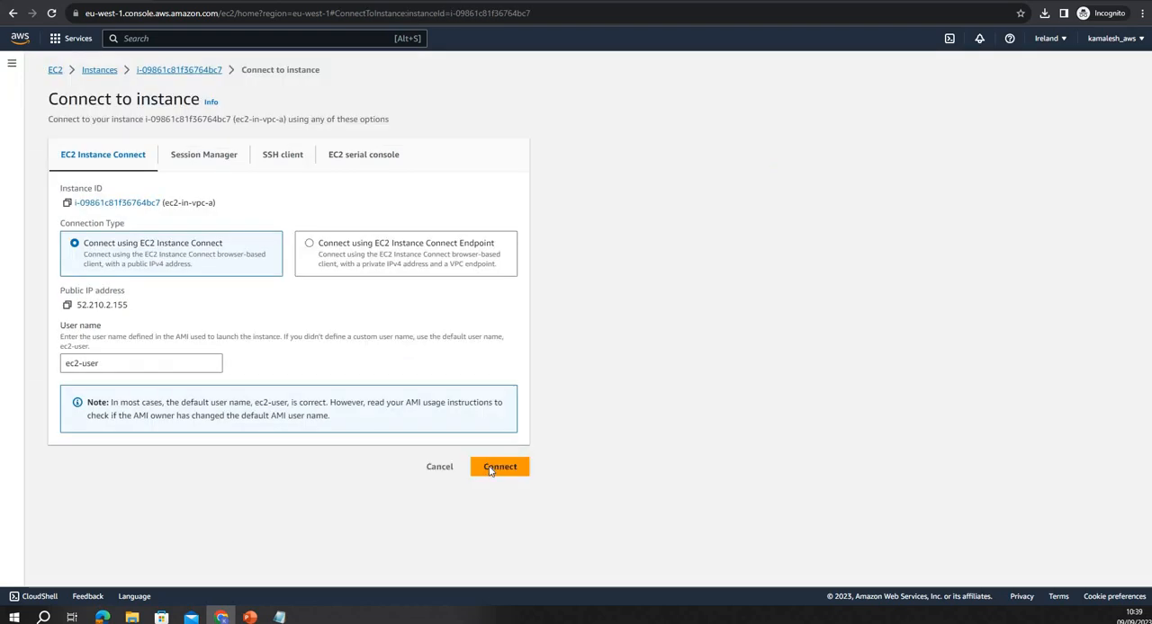
left_click(493, 468)
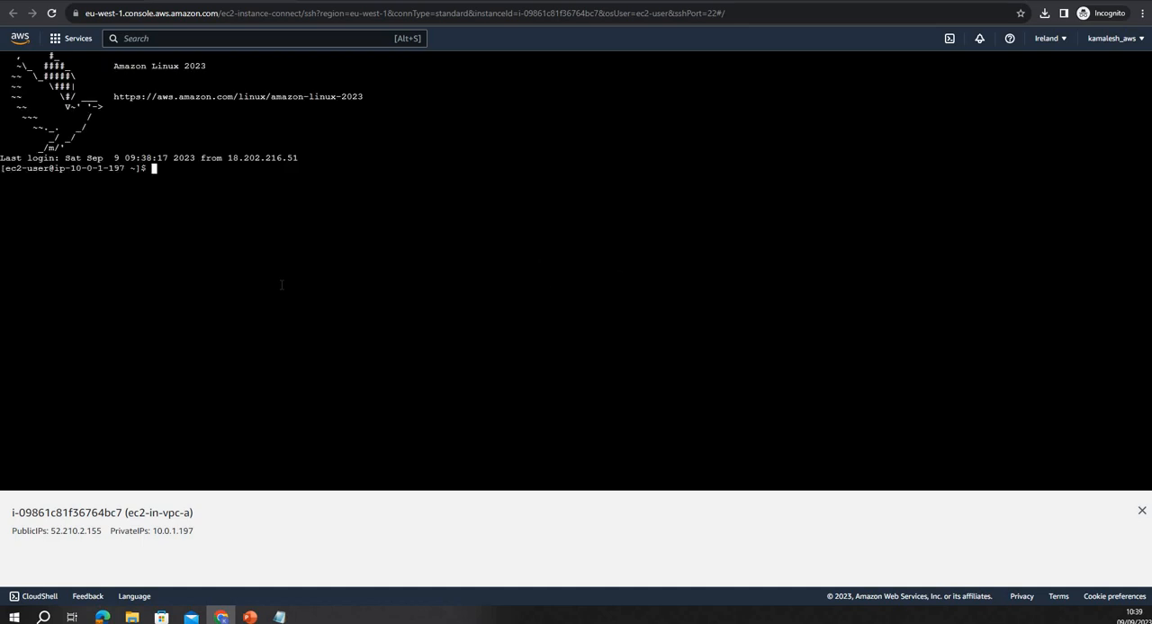
Ping 10.1.2.162, the private IP of ec2-in-vpc-b, from the ec2-in-vpc-a terminal and stop the ping
type("ping")
right_click(295, 232)
left_click(333, 326)
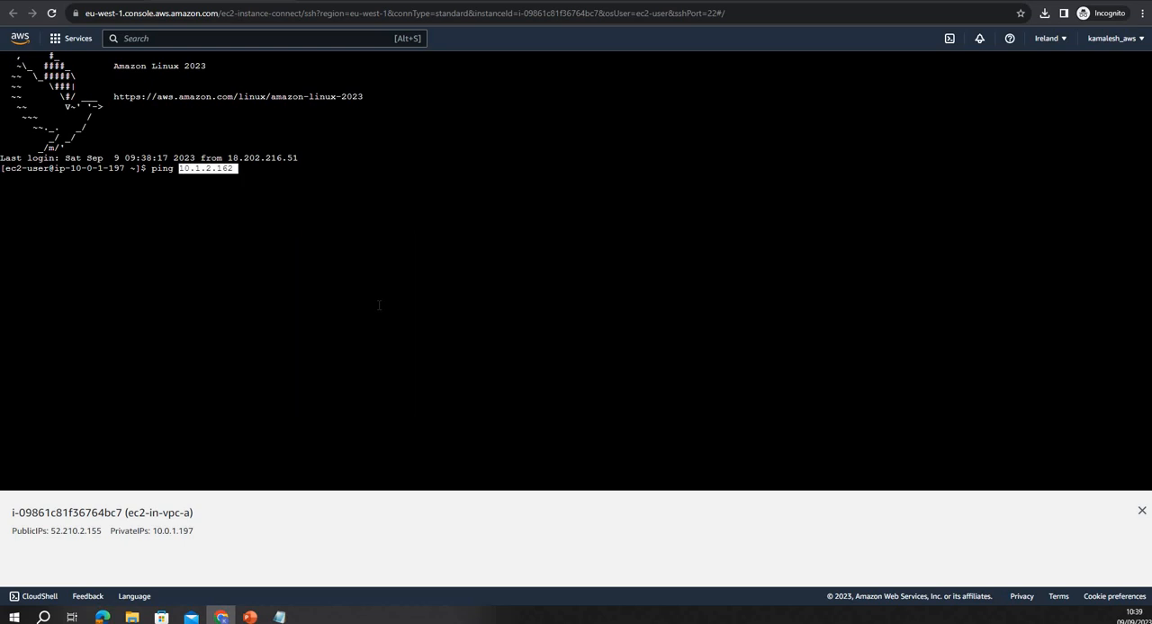
key("Return")
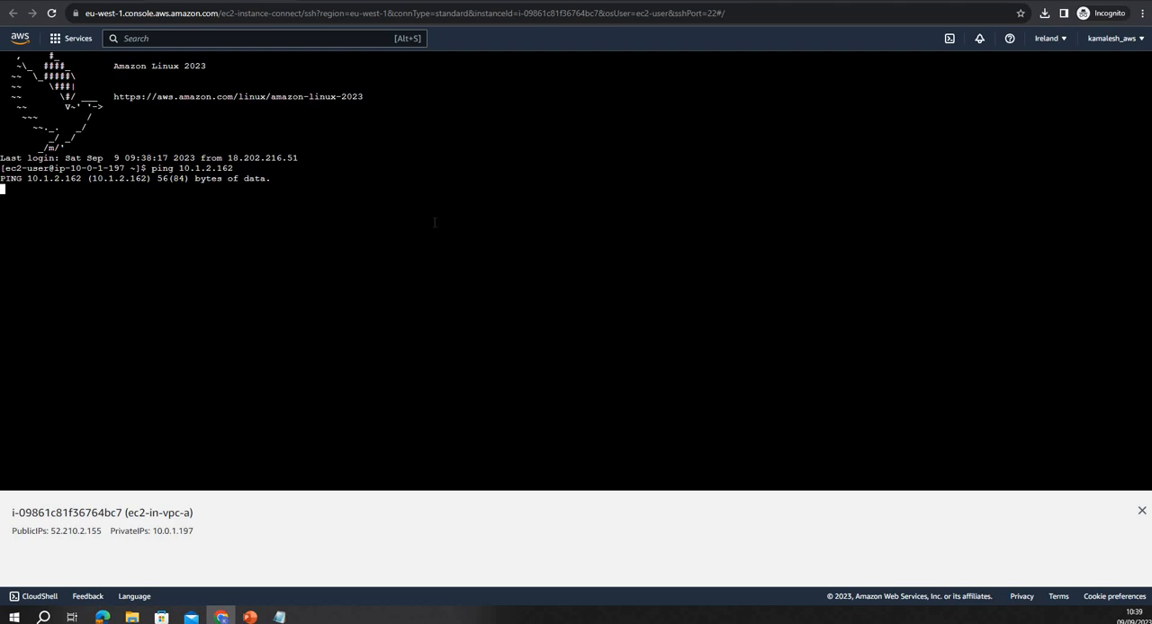
key("ctrl+c")
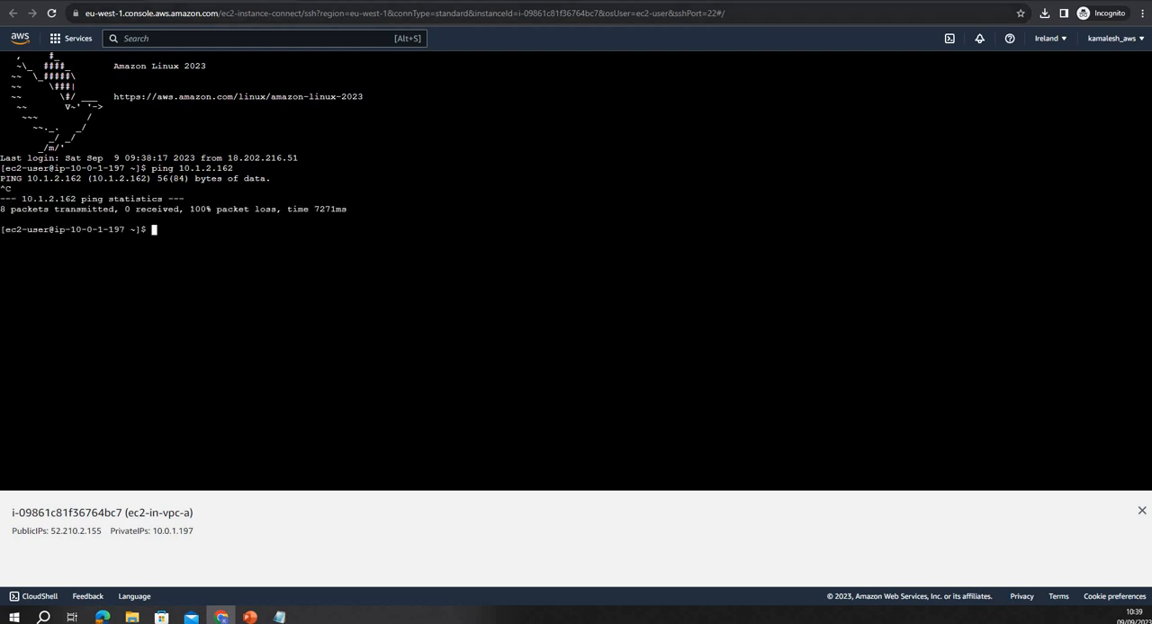
Return to the AWS Console Home and open the VPC service's peering connections for the Ireland region
key("ctrl+shift+Tab")
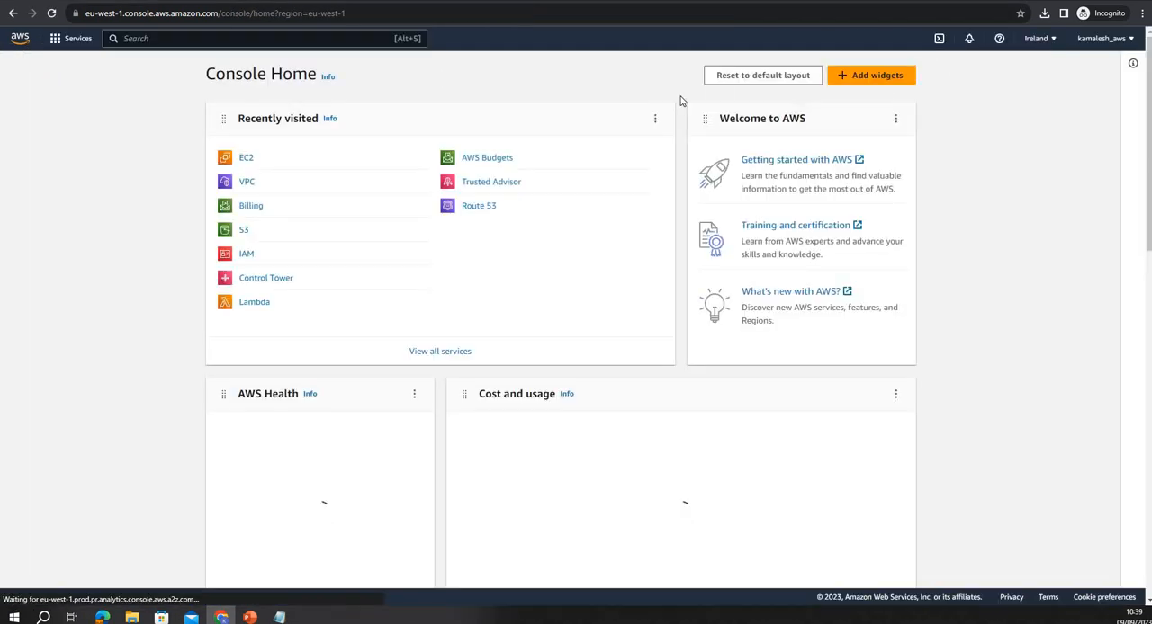
left_click(246, 182)
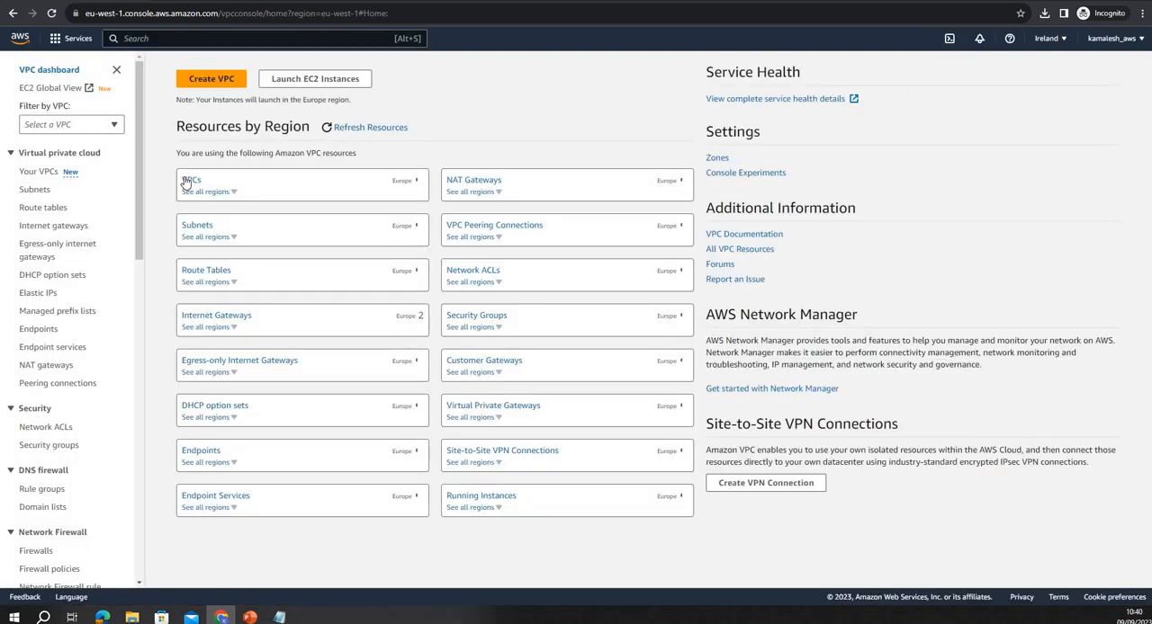
left_click(189, 181)
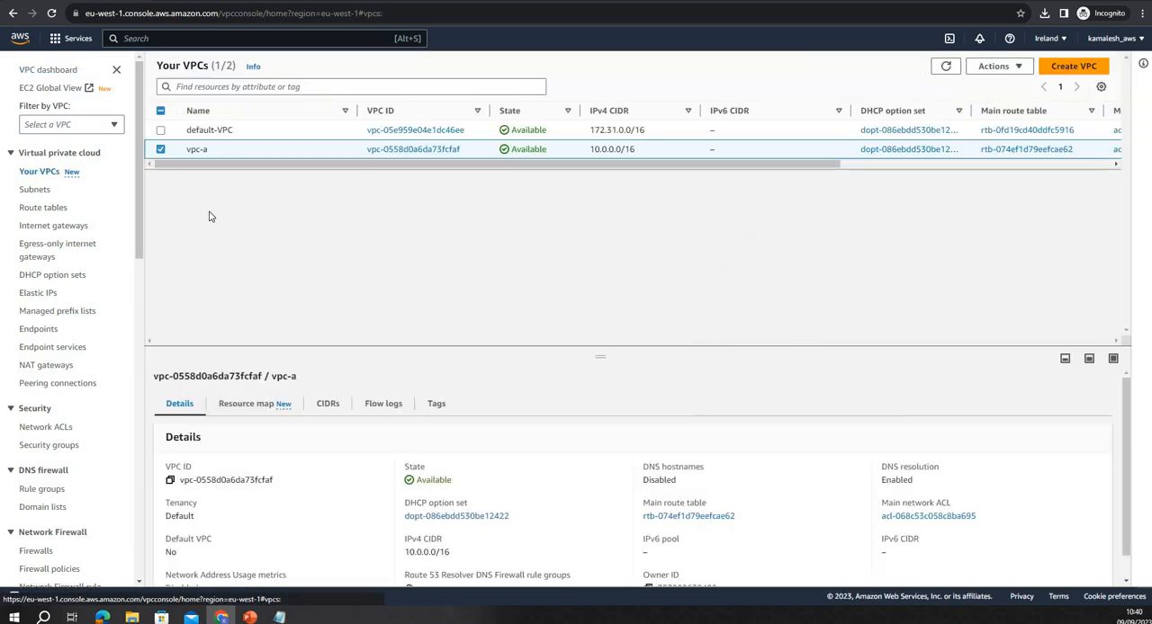
left_click(51, 385)
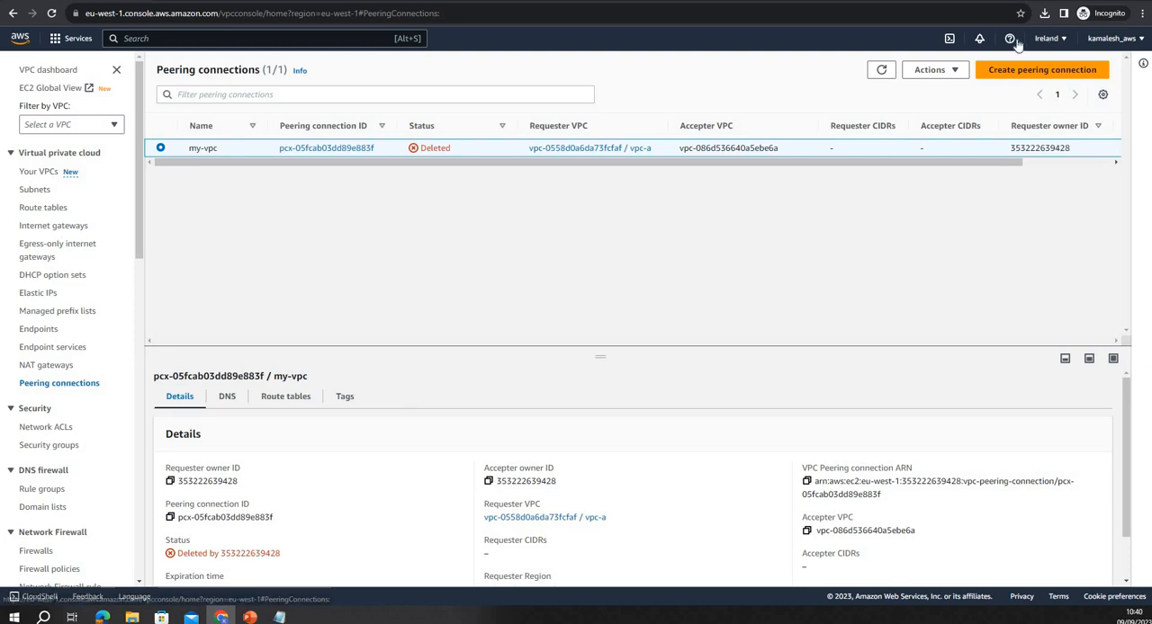
Start a new peering connection named peering-test with vpc-a as the requester VPC
left_click(1011, 71)
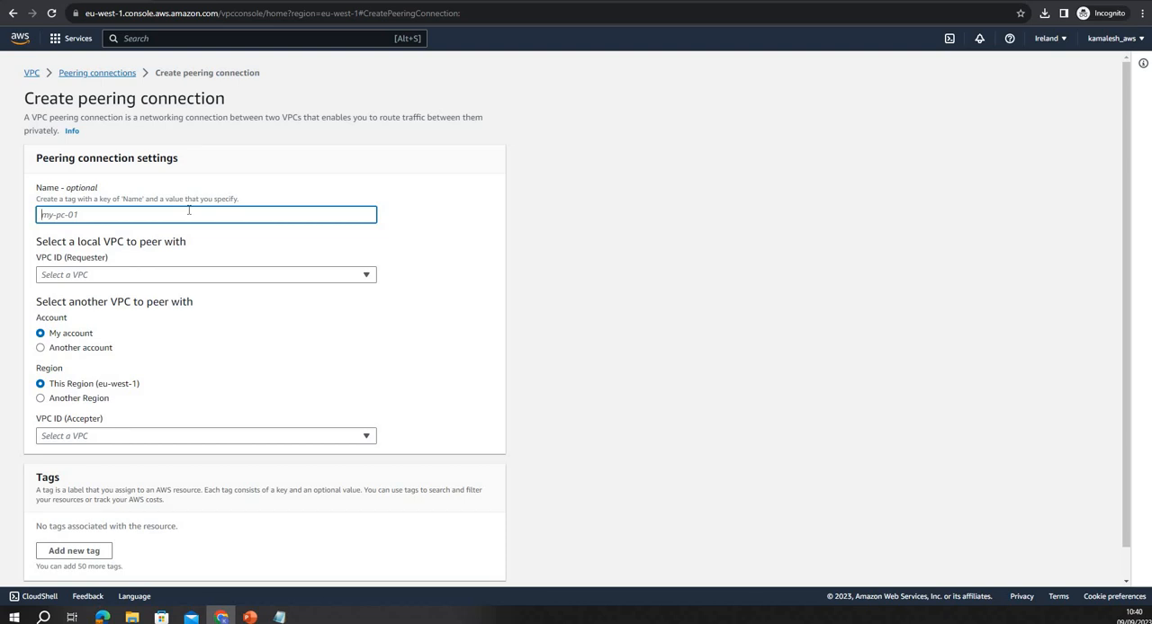
type("te")
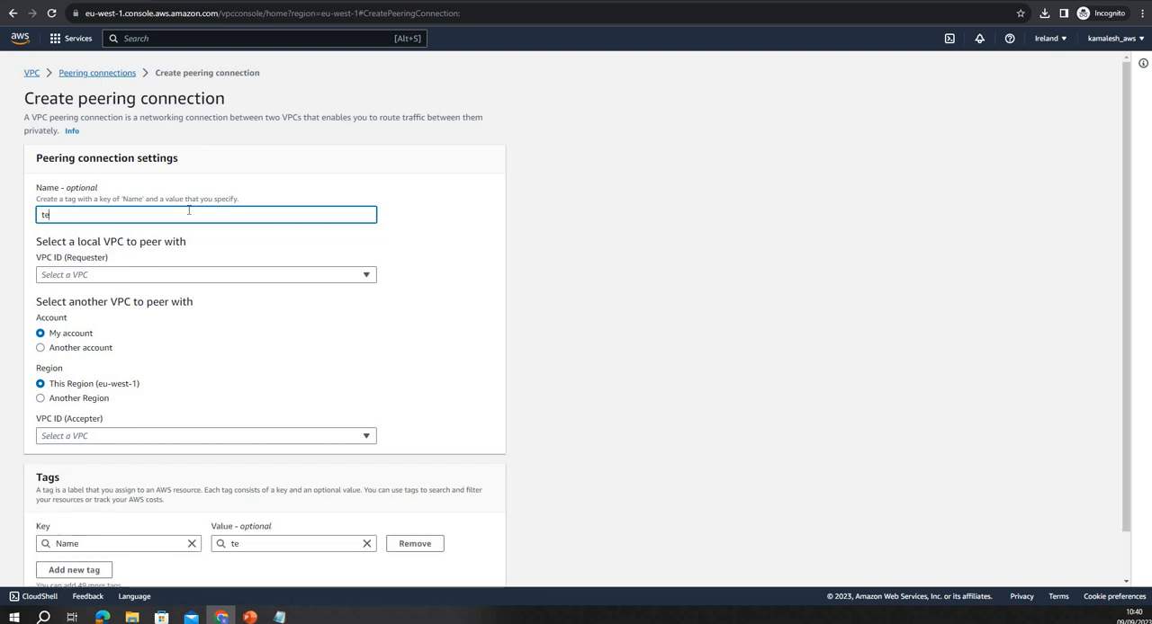
type("st")
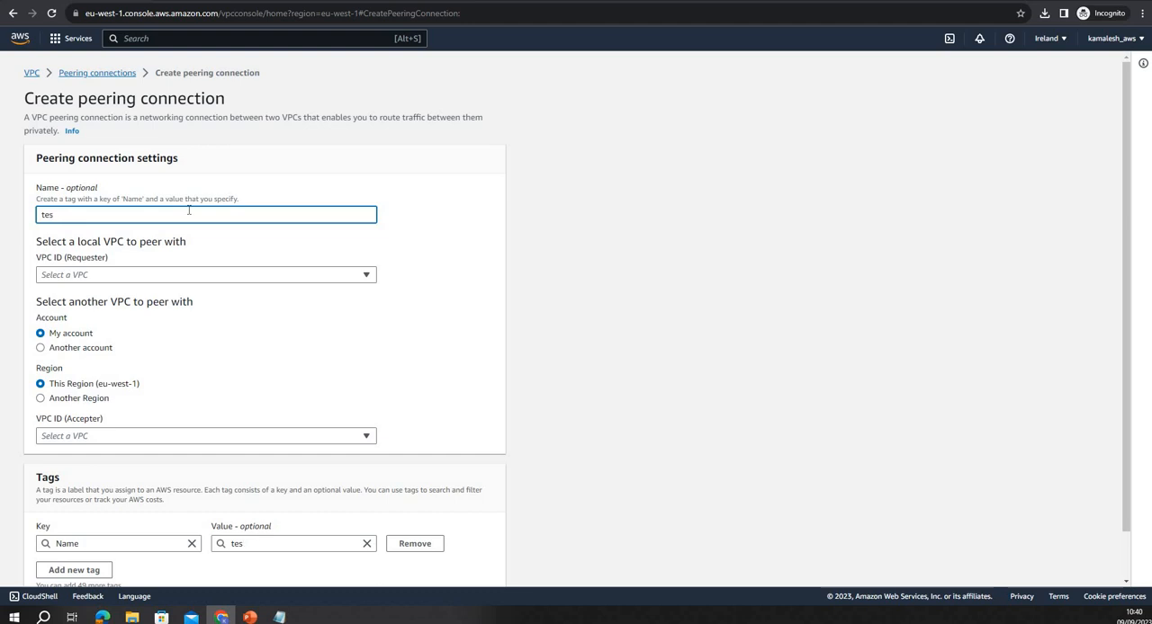
key("BackSpace")
key("BackSpace")
key("BackSpace")
type("peering-test")
left_click(100, 275)
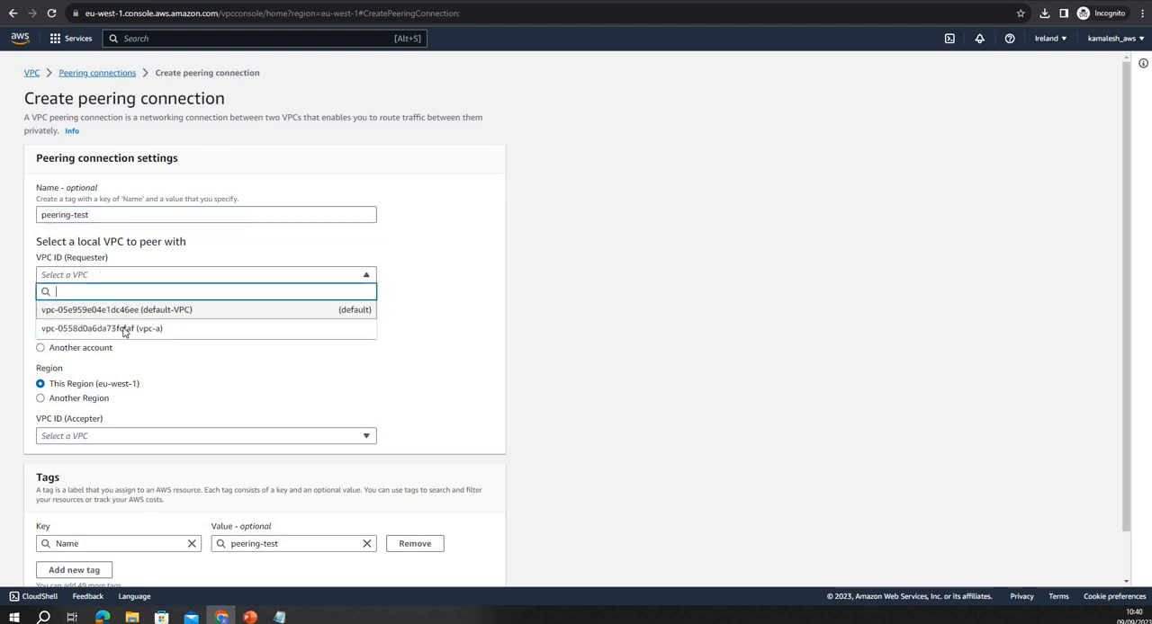
left_click(124, 329)
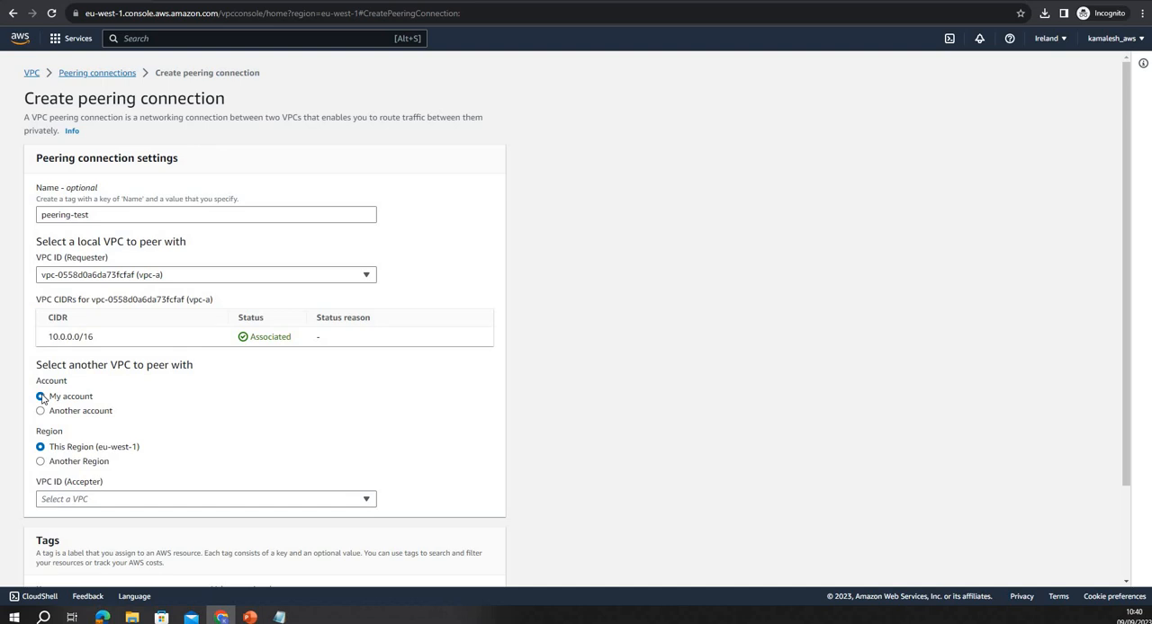
Set the VPC to peer with to another region, Europe (London) (eu-west-2)
left_click(41, 463)
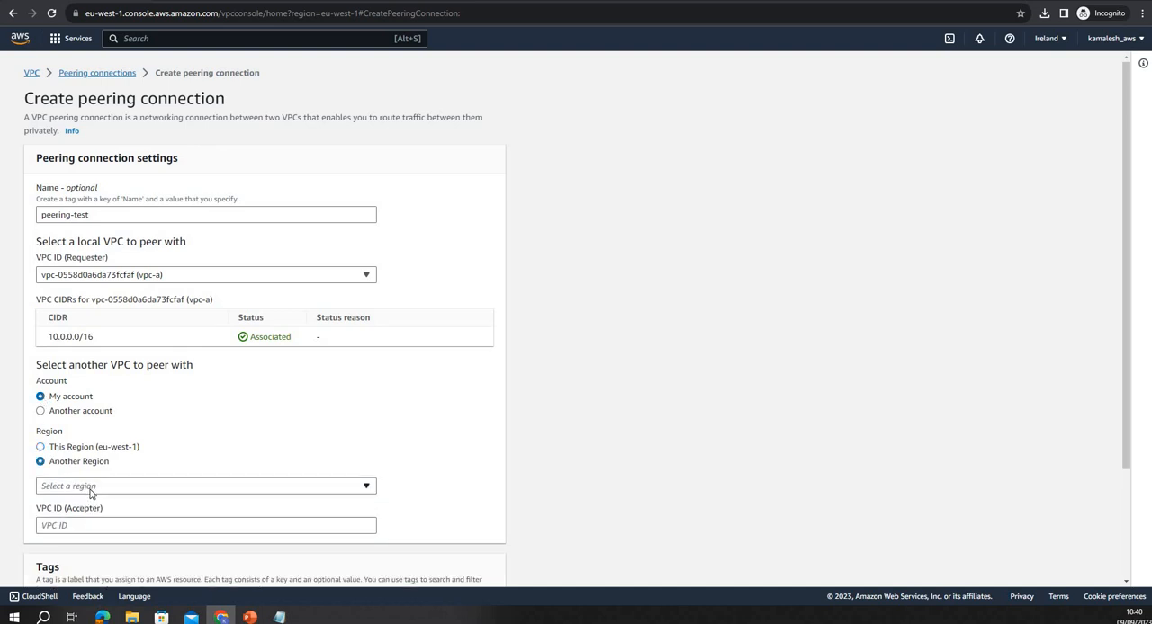
left_click(90, 486)
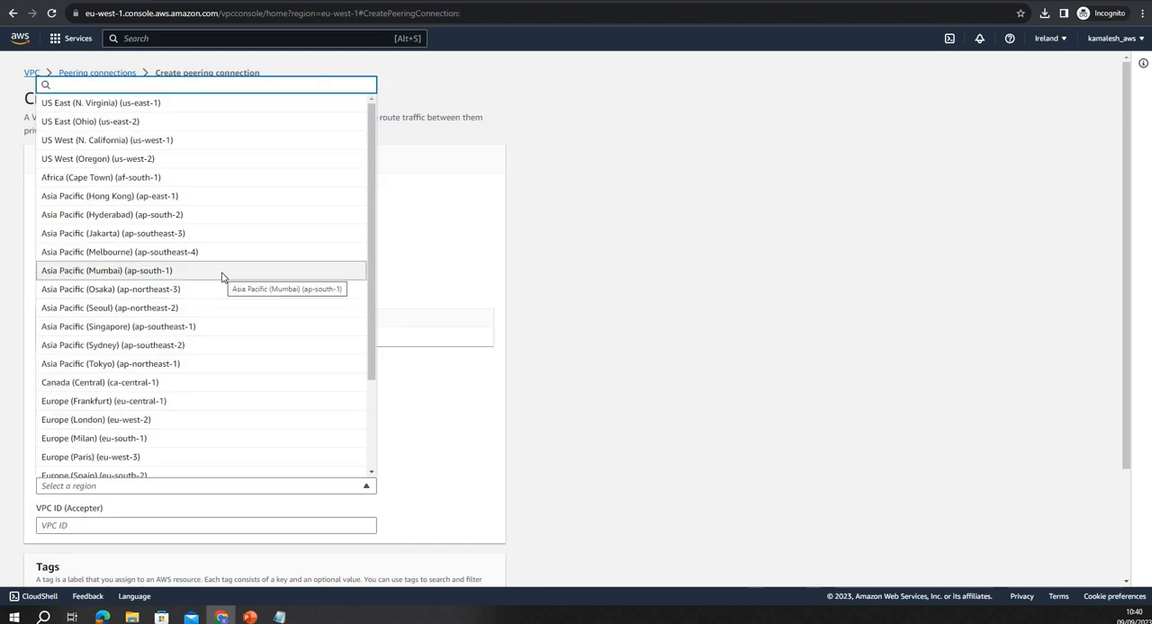
type("eu-we")
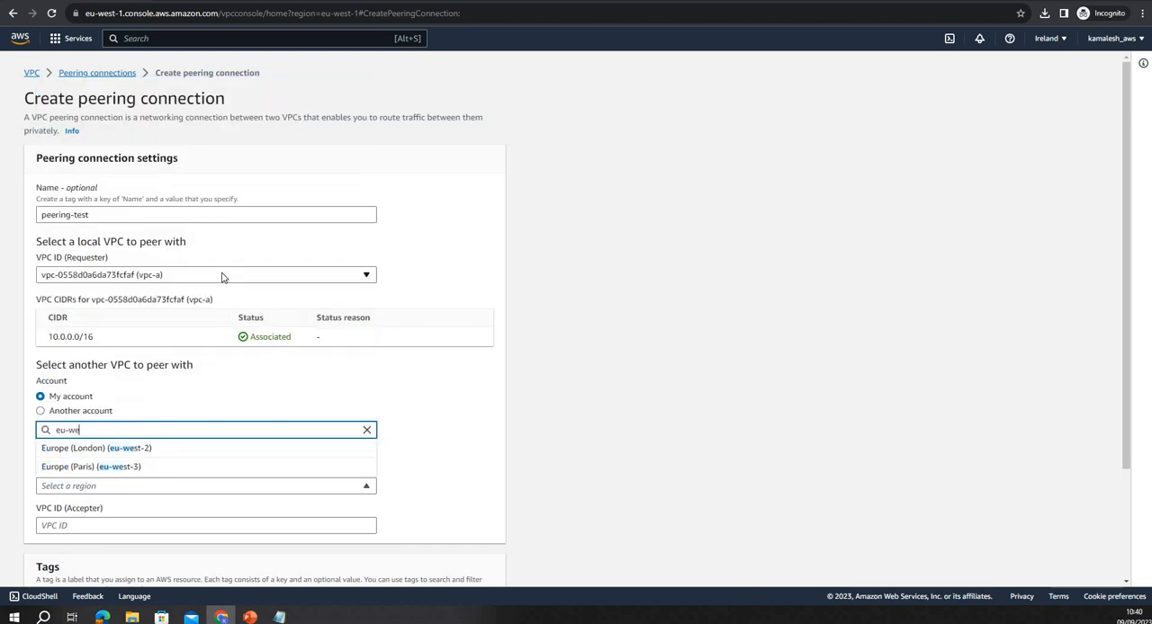
type("st")
key("Return")
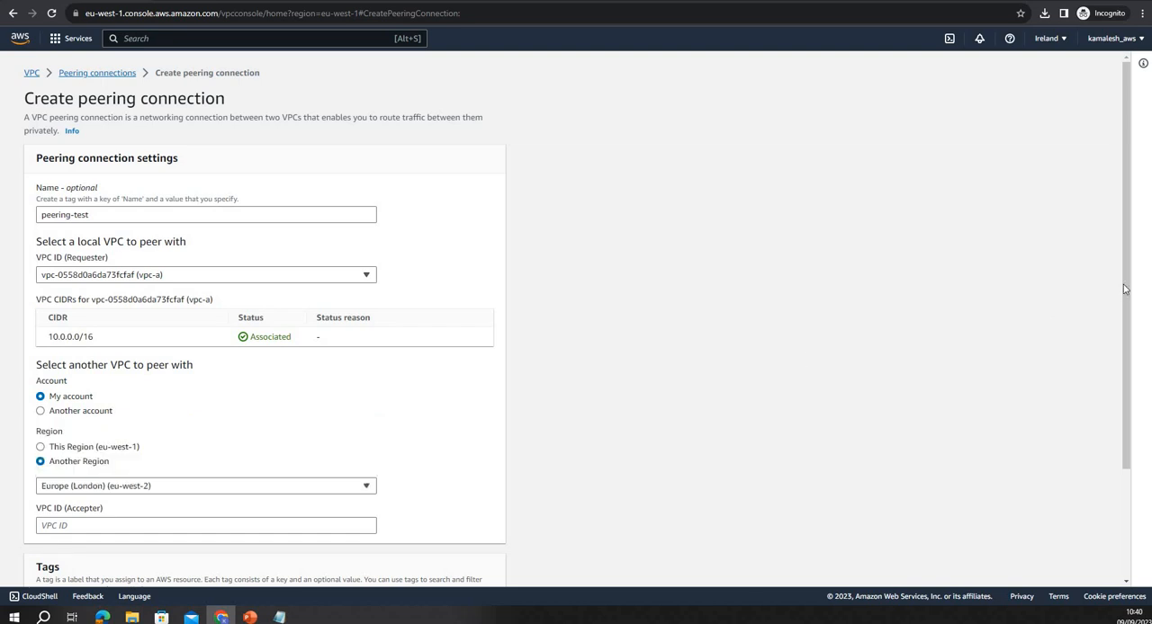
scroll(118, 435, "down", 1)
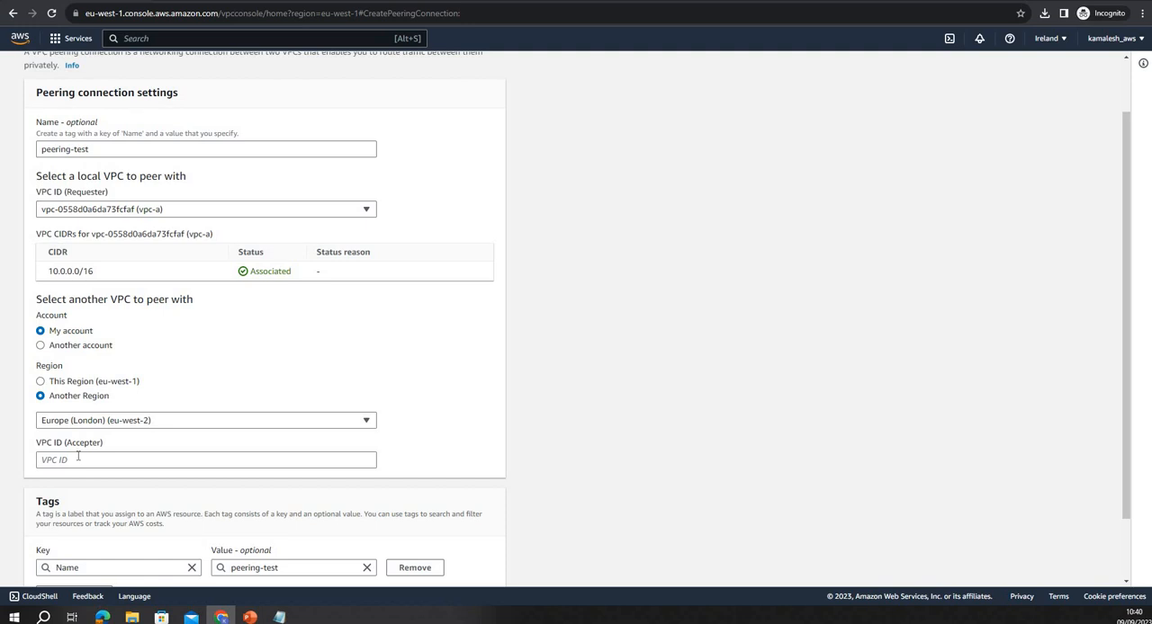
Enter vpc-b's ID, vpc-086d536640a5ebe6a, from the notes as the accepter VPC and create the peering connection
left_click(121, 460)
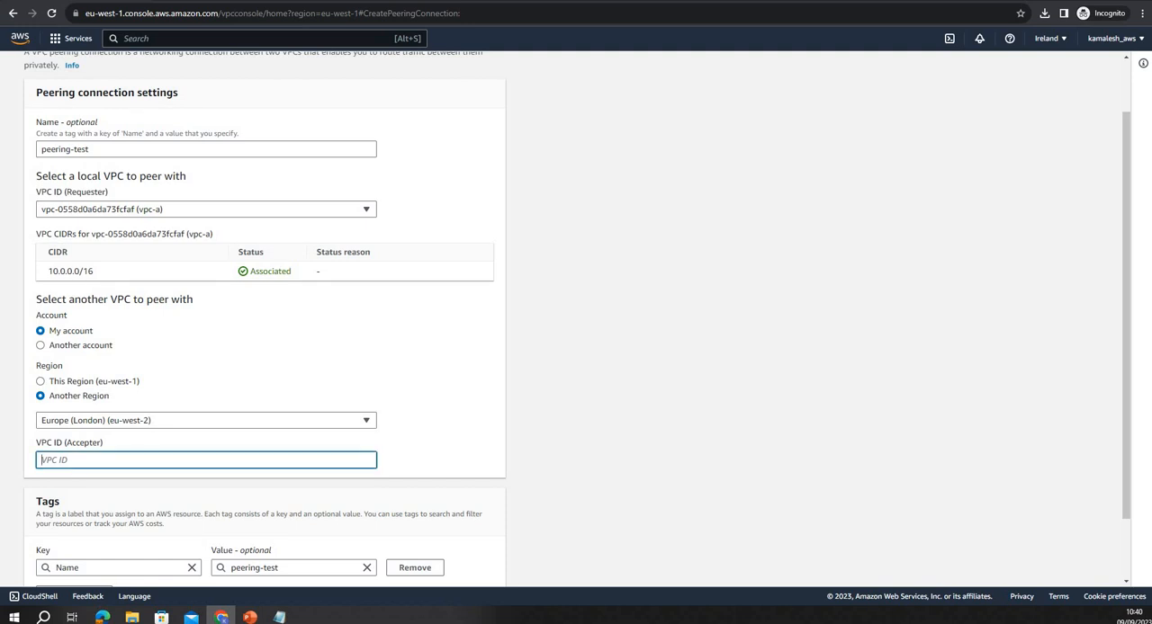
key("alt+Tab")
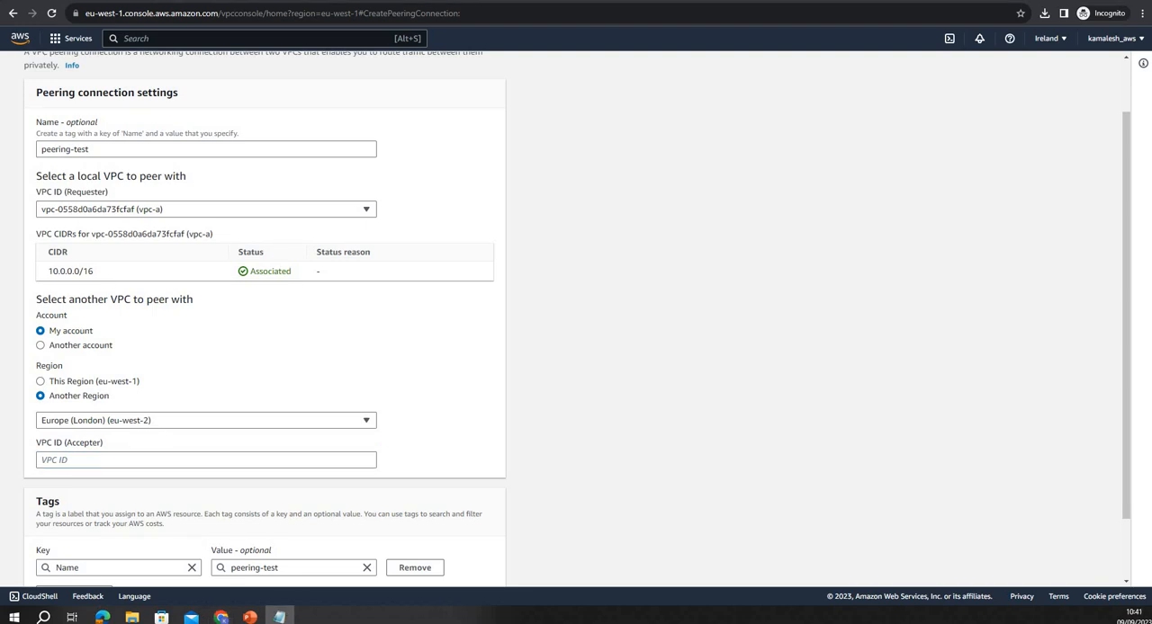
left_click(171, 460)
key("ctrl+v")
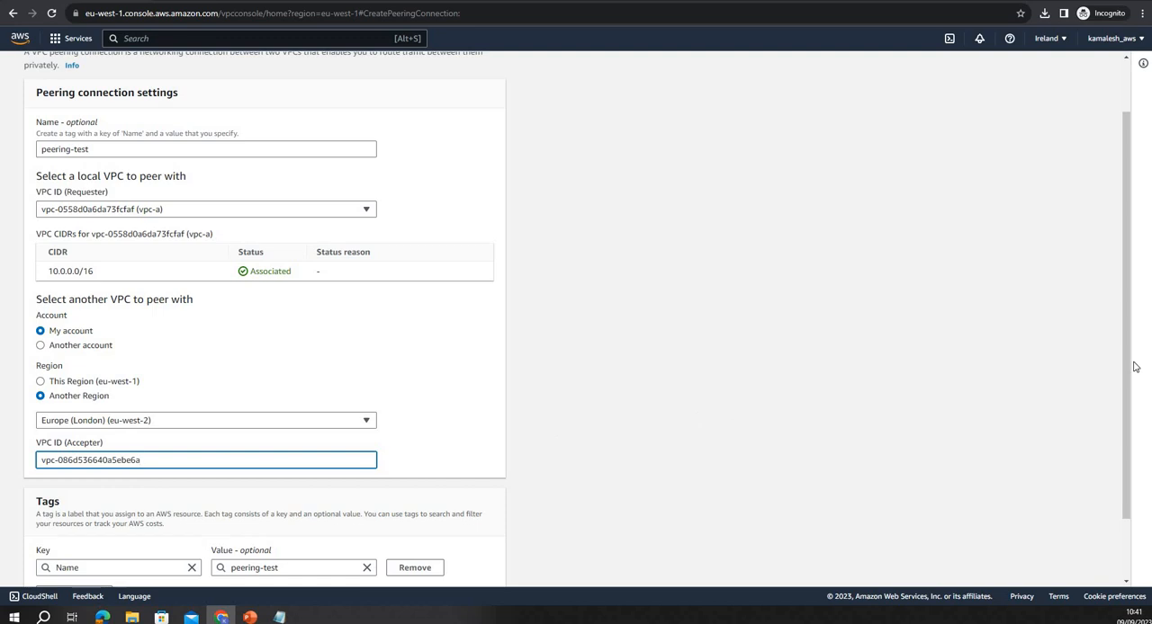
scroll(551, 565, "down", 2)
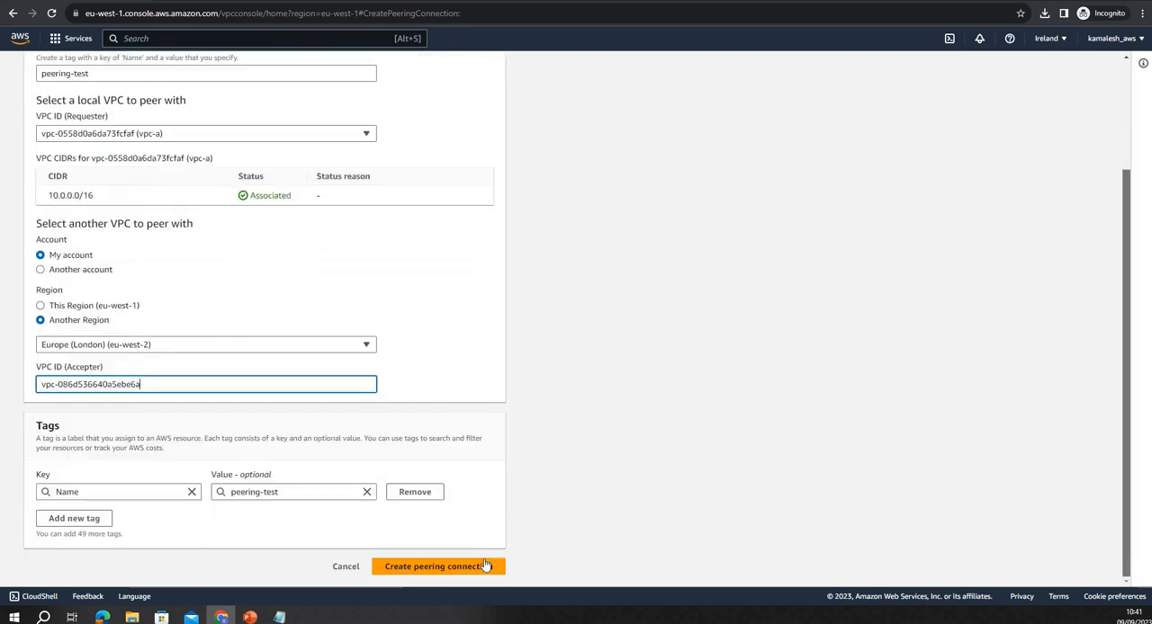
left_click(484, 565)
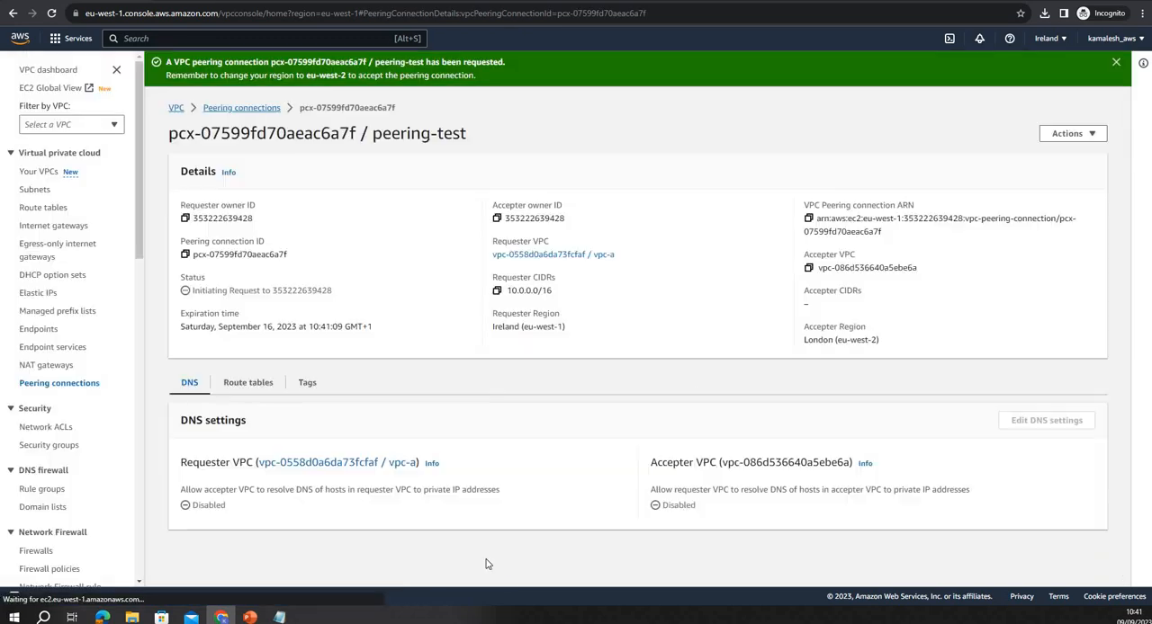
Check the peering-test entry in the peering connections list, review the VPC architecture slide and return to the AWS console
left_click(272, 109)
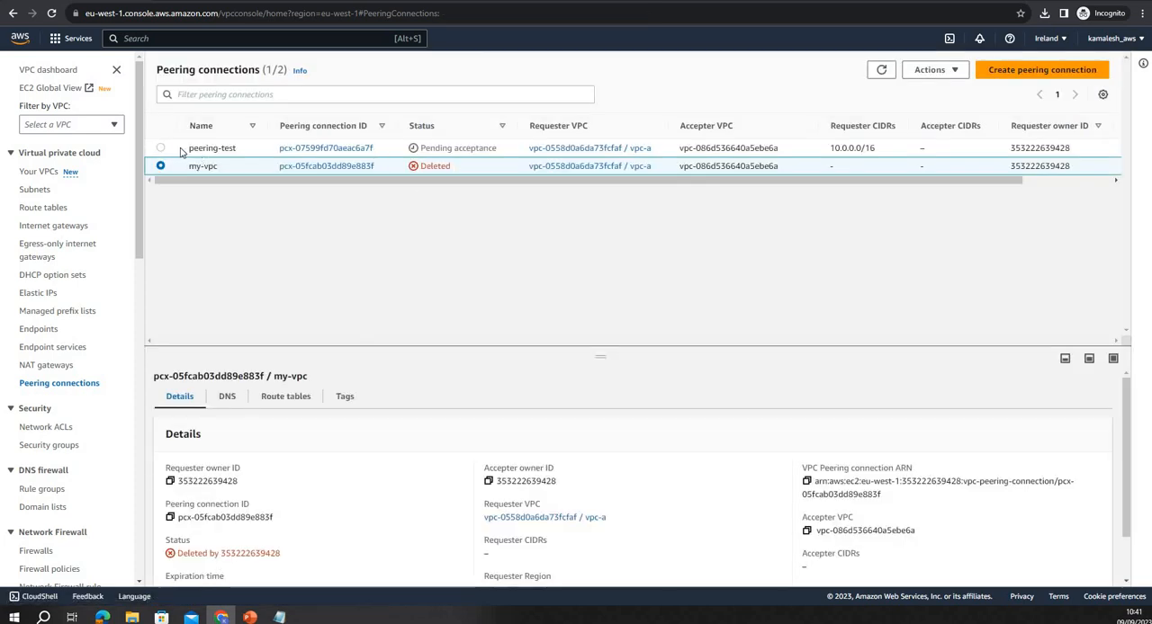
left_click(161, 148)
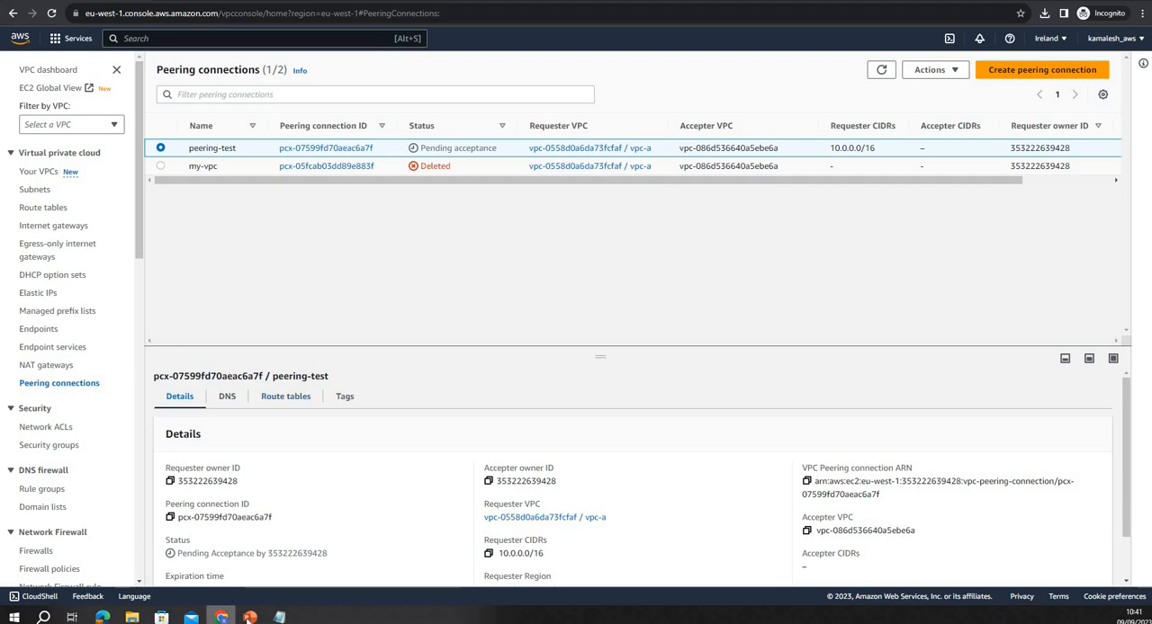
mouse_move(250, 617)
left_click(251, 558)
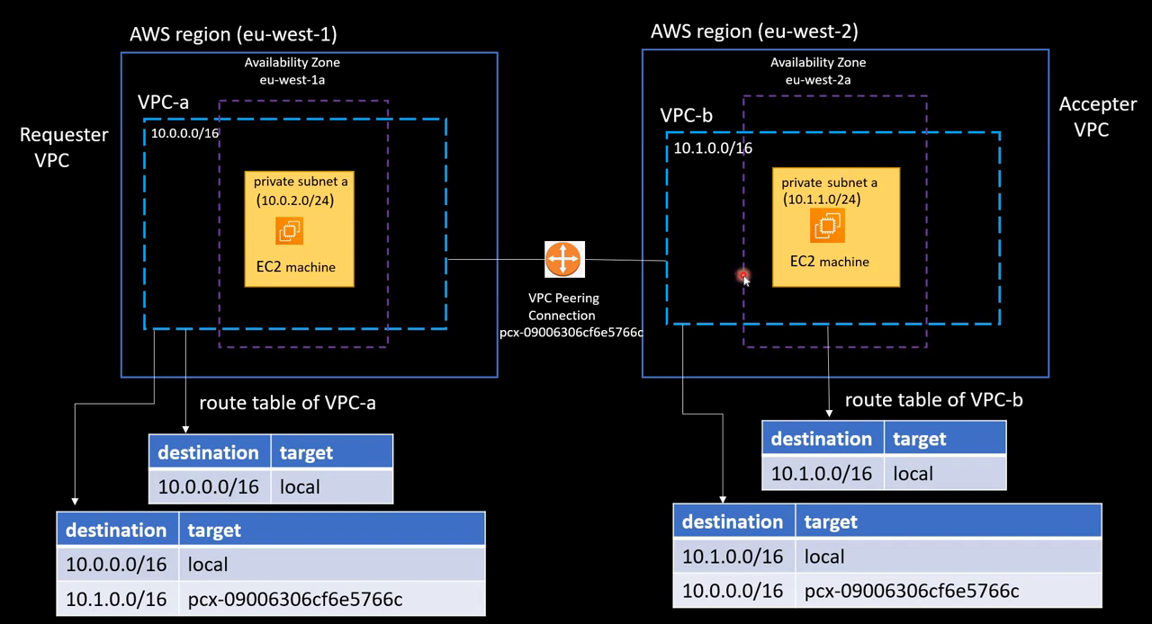
key("alt+Tab")
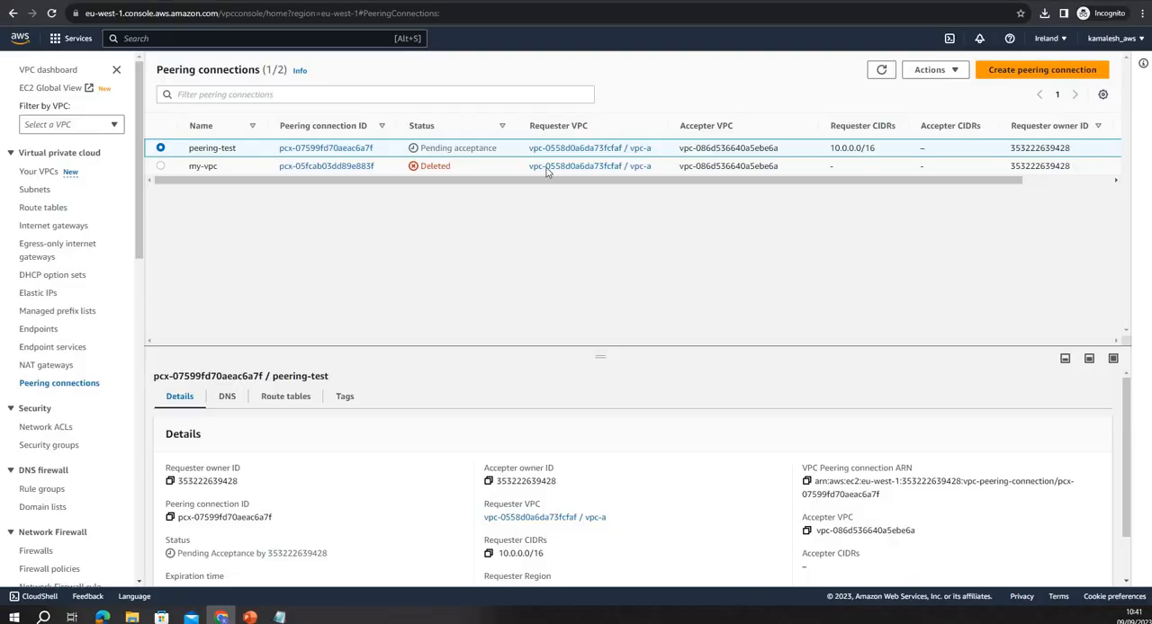
Switch the VPC console to the Europe (London) region and open its peering connections
left_click(68, 177)
left_click(1046, 40)
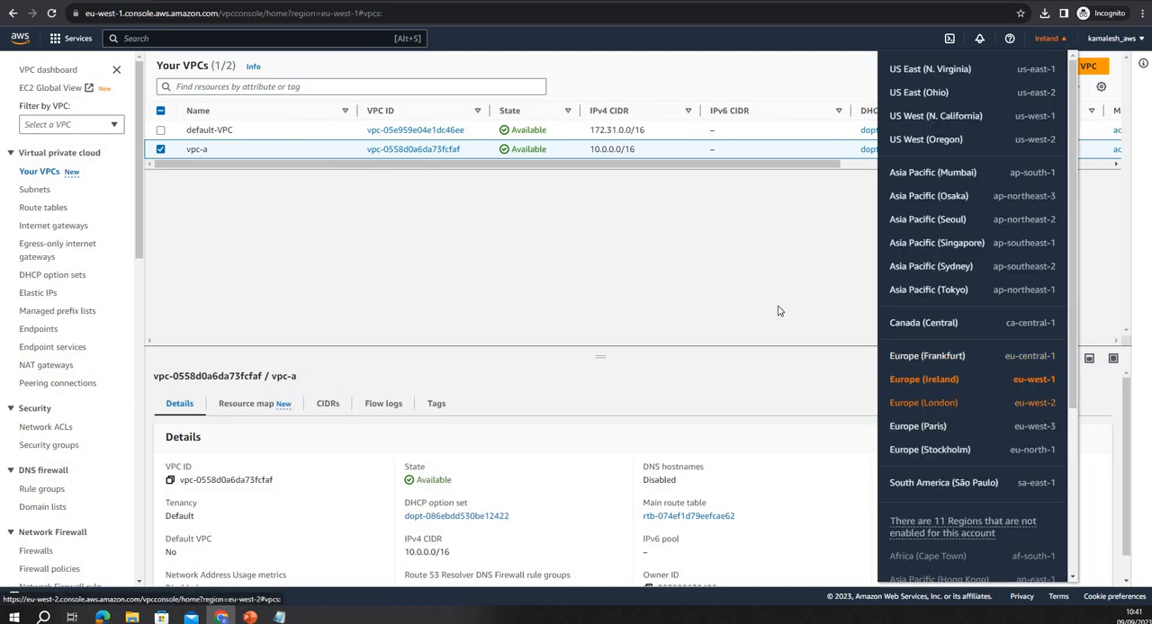
left_click(923, 402)
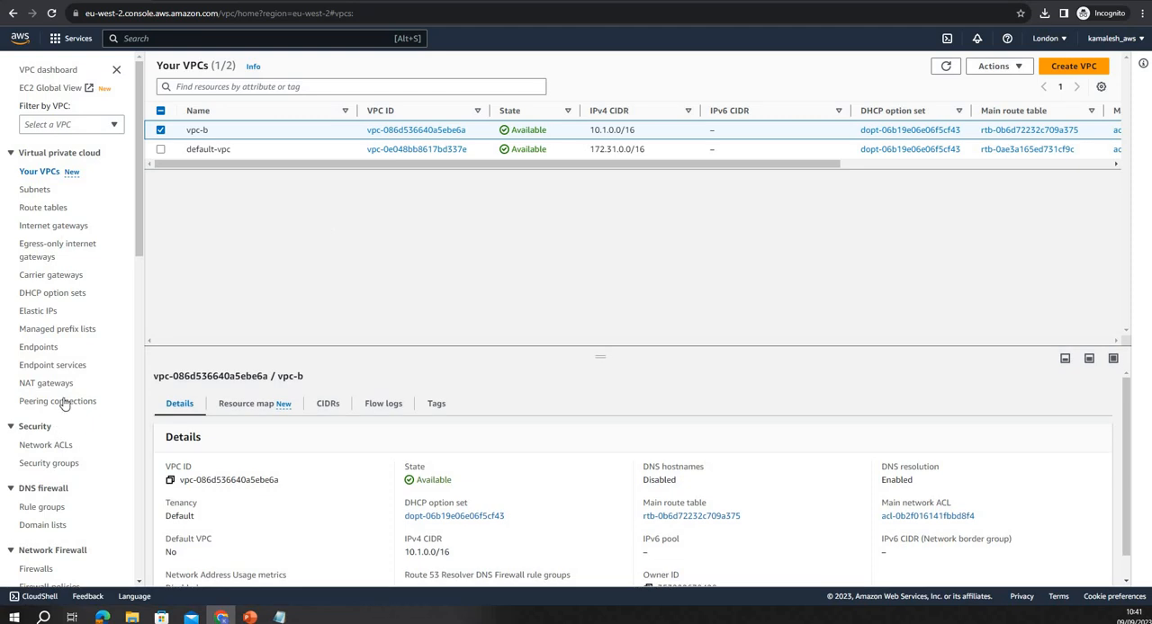
left_click(63, 401)
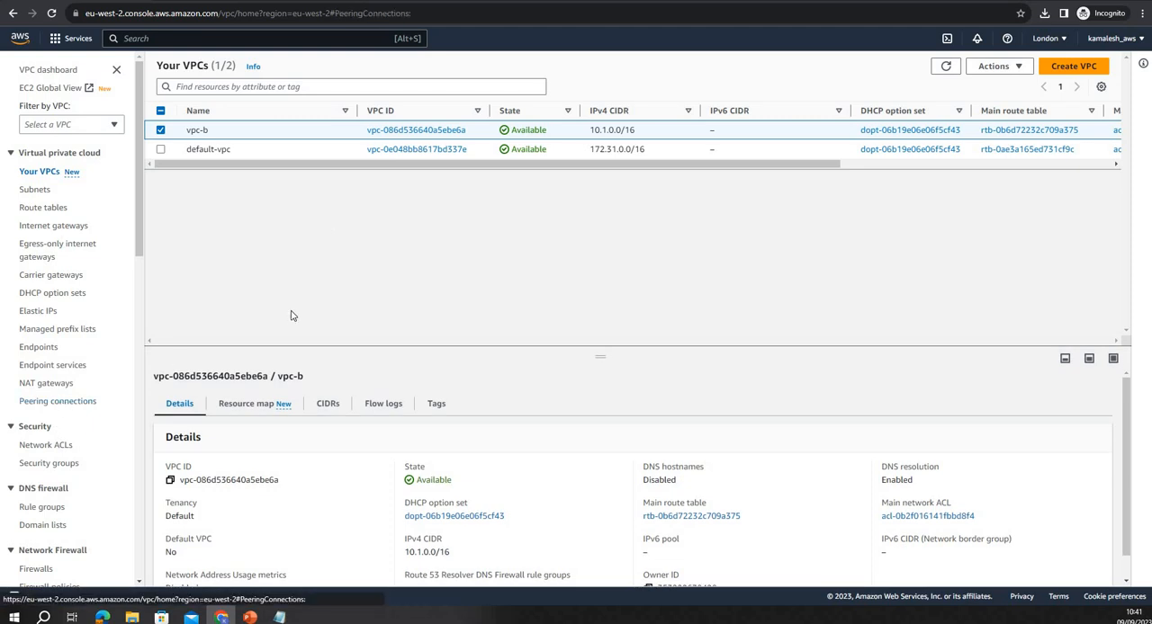
Accept the peering request pcx-07599fd70aeac6a7f and refresh the list of peering connections
left_click(161, 166)
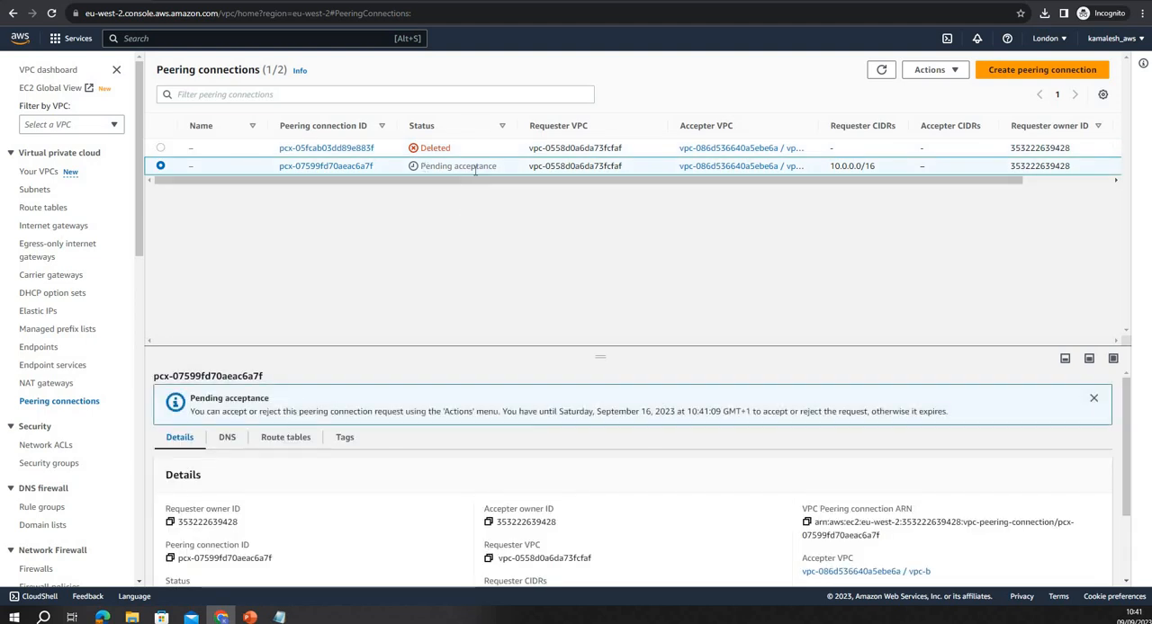
left_click(936, 71)
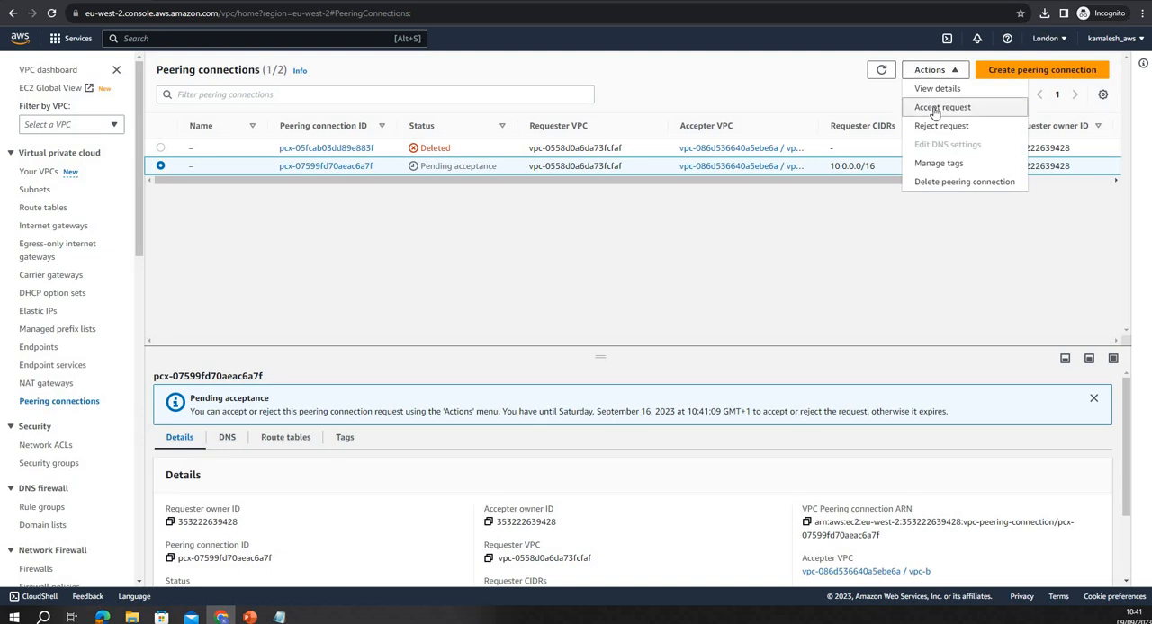
left_click(938, 108)
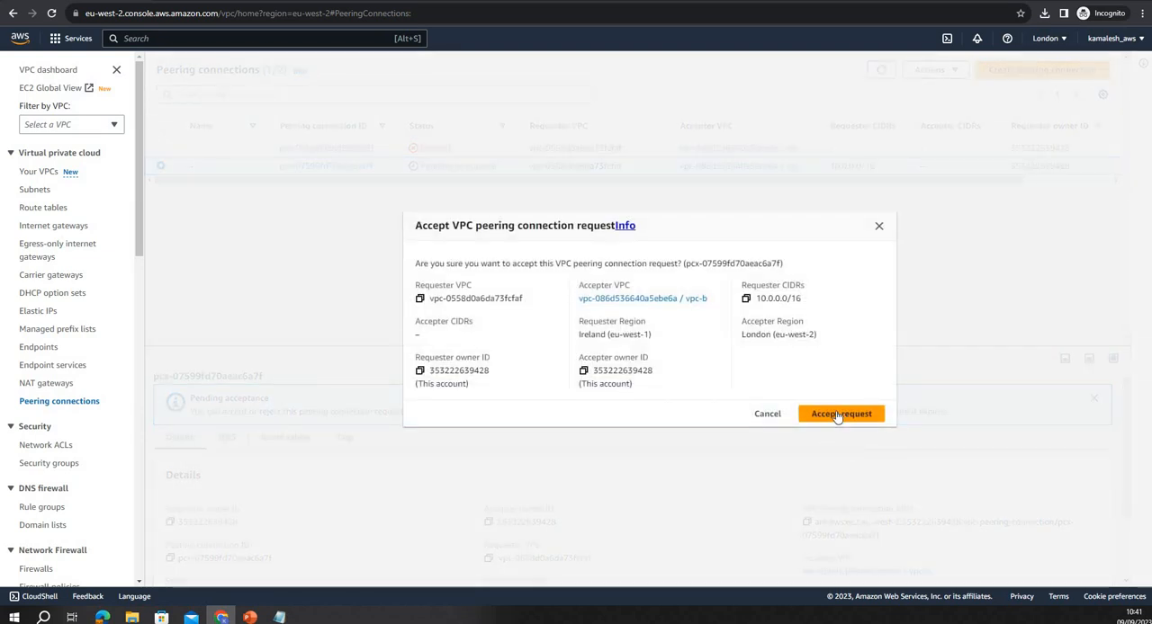
left_click(837, 415)
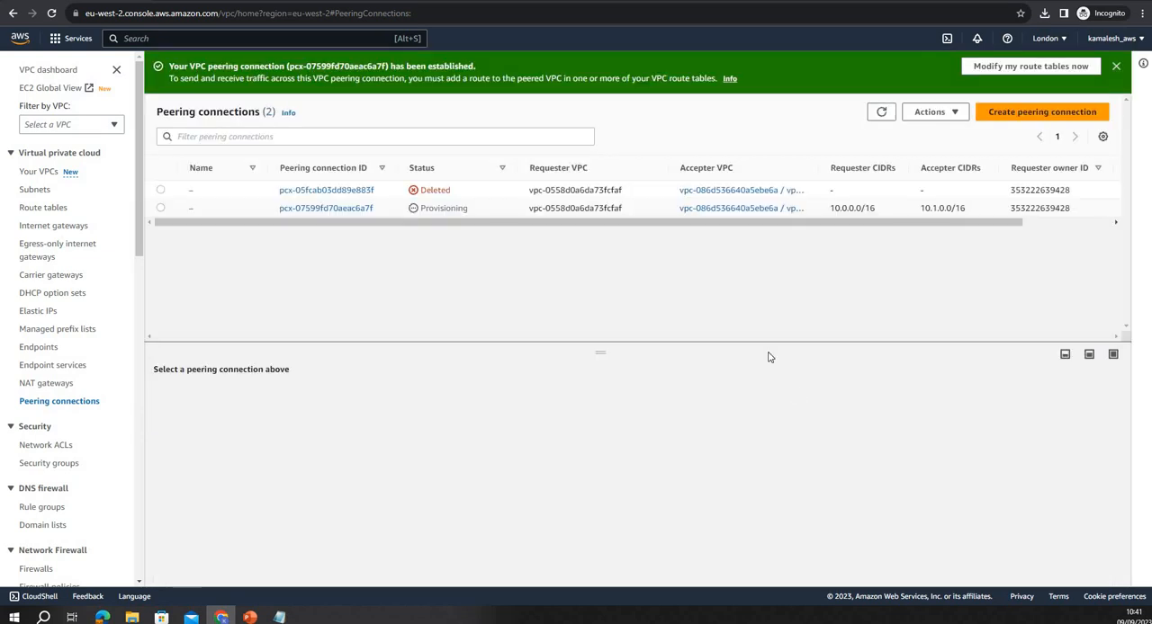
left_click(881, 113)
left_click(876, 118)
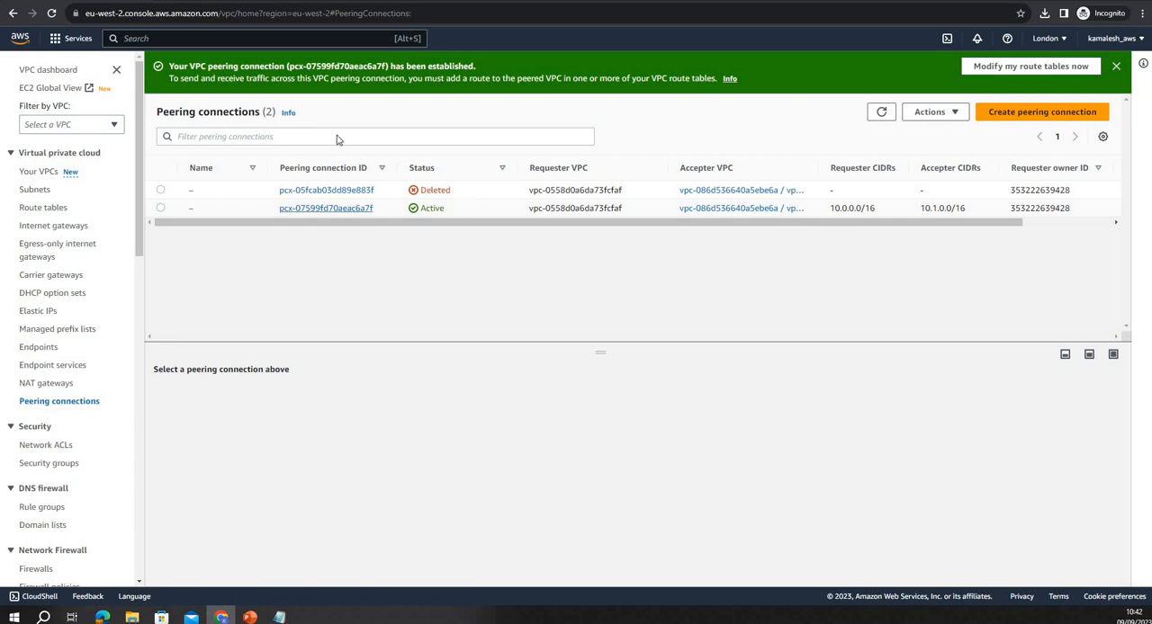
Examine the accepted peering connection's details and the route tables on the architecture slide, and return to the VPC dashboard
left_click(362, 208)
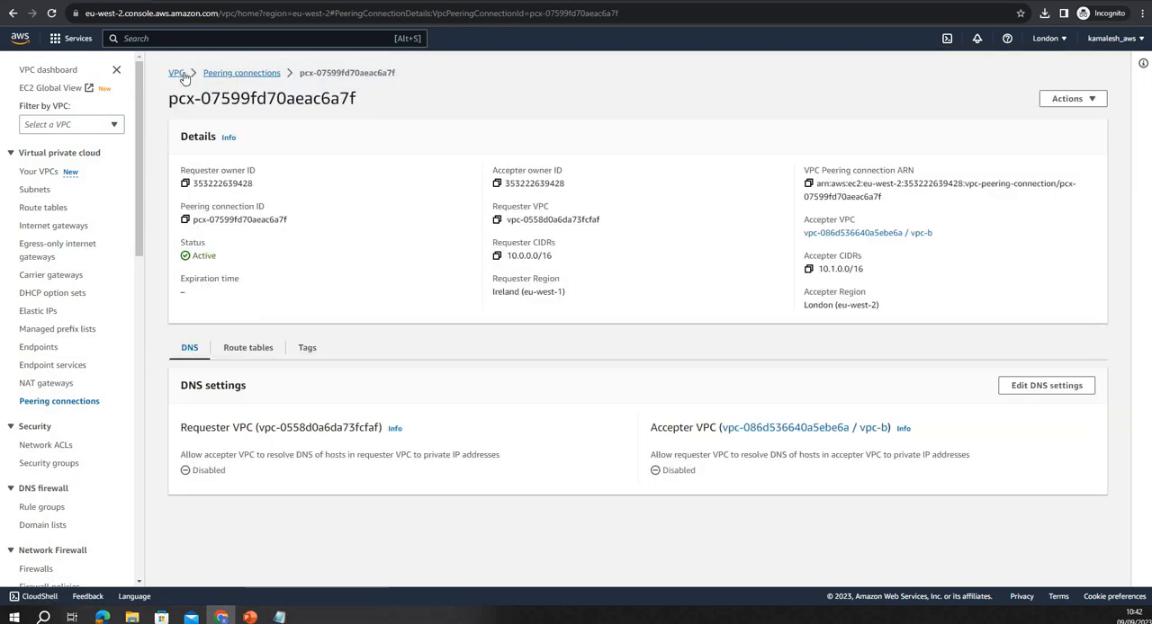
left_click(178, 73)
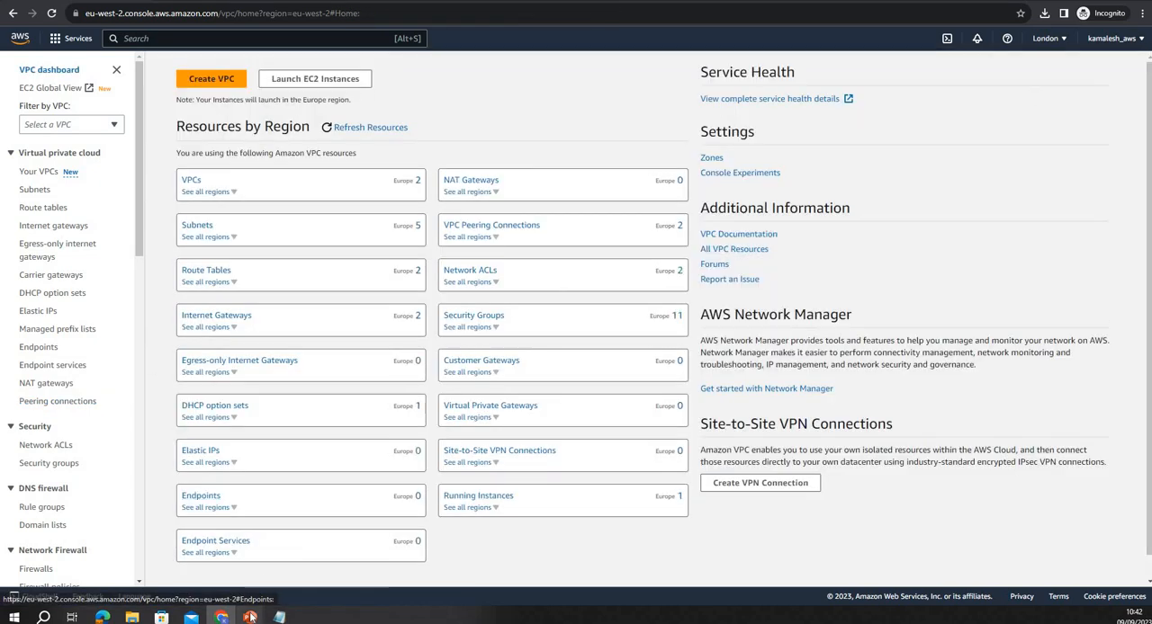
mouse_move(251, 617)
left_click(261, 558)
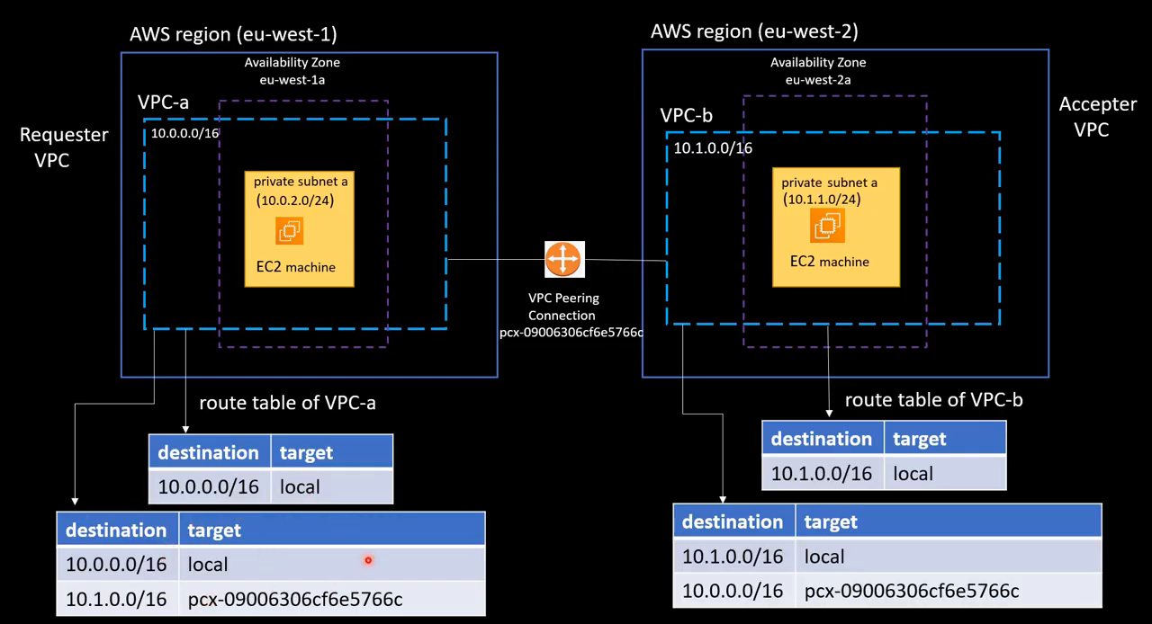
key("alt+Tab")
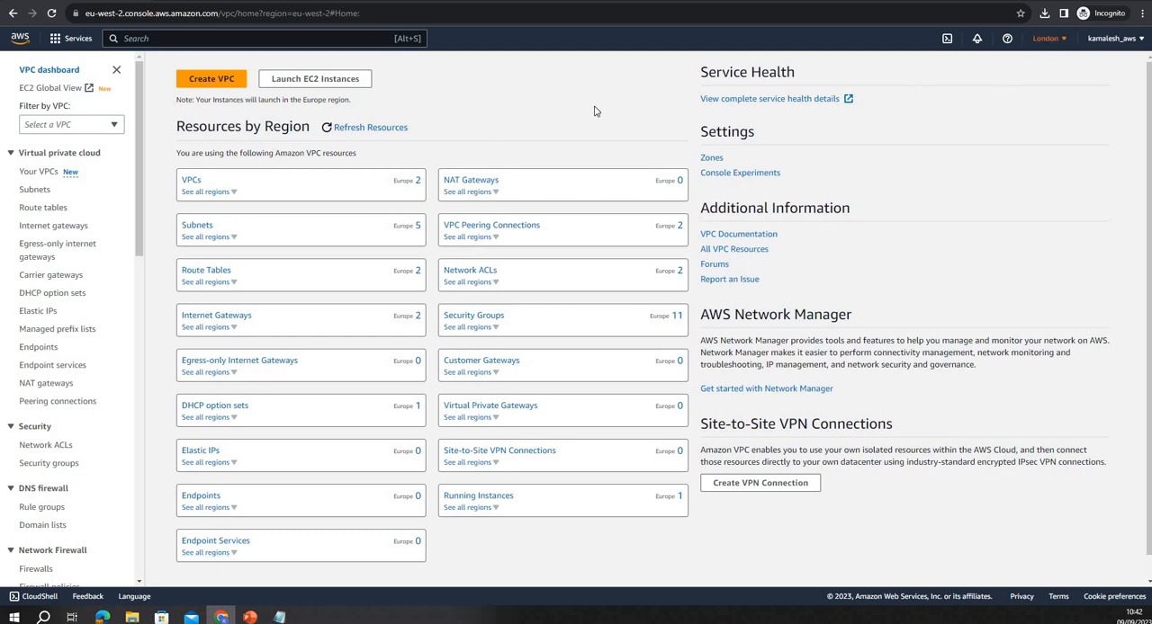
Open the routes of vpc-b's main route table, rtb-0b6d72232c709a375, for editing
left_click(192, 181)
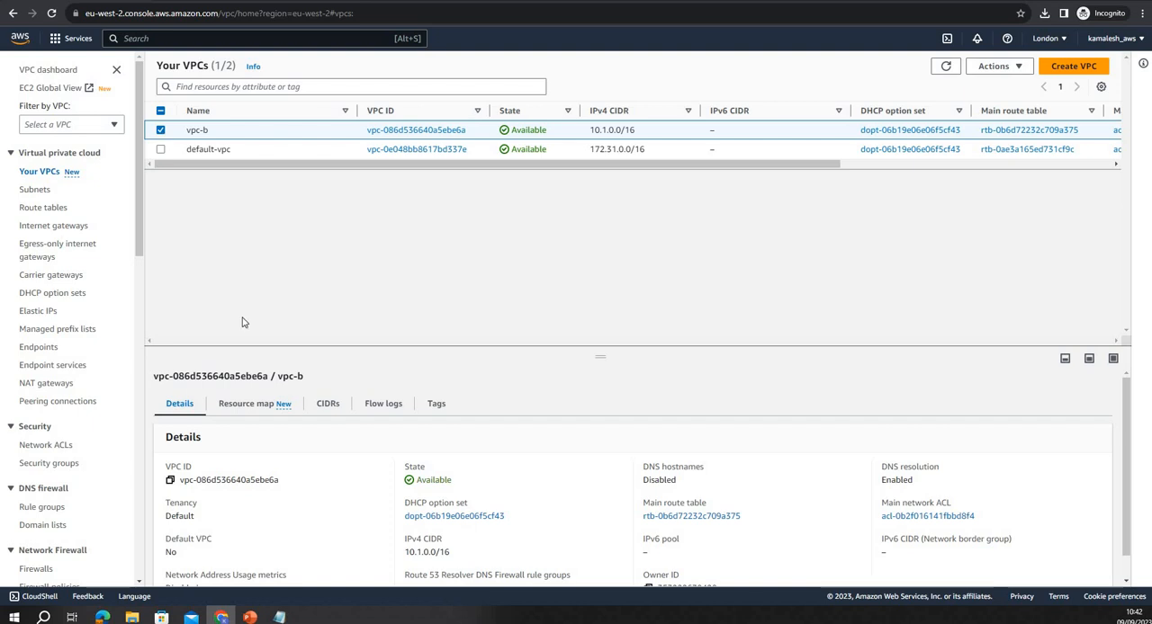
left_click(48, 212)
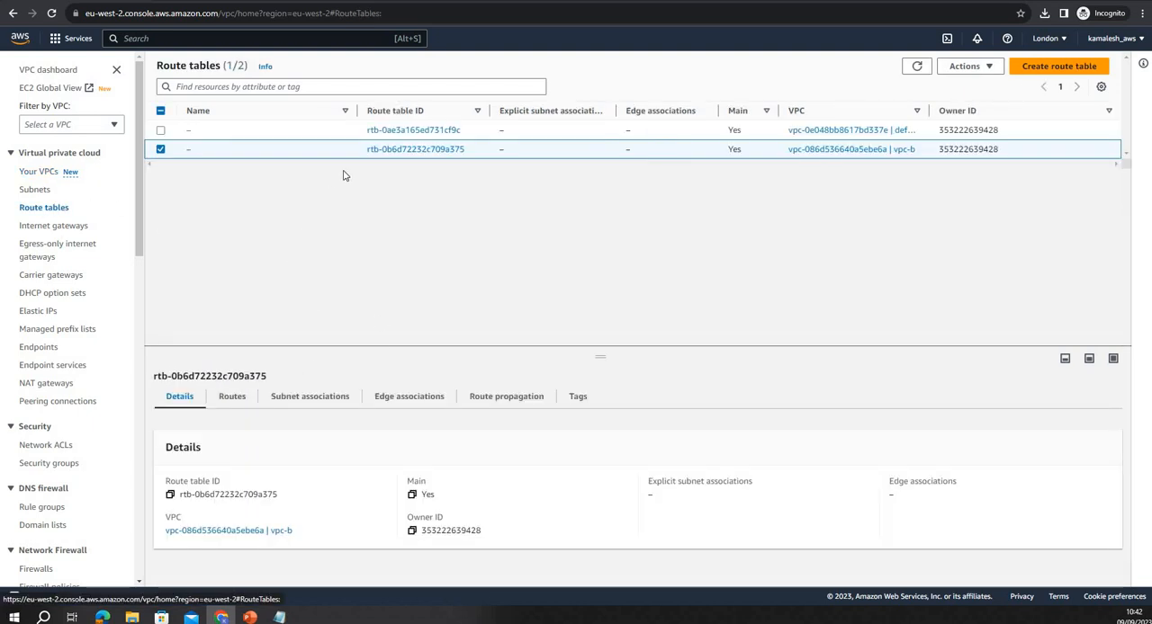
left_click(236, 398)
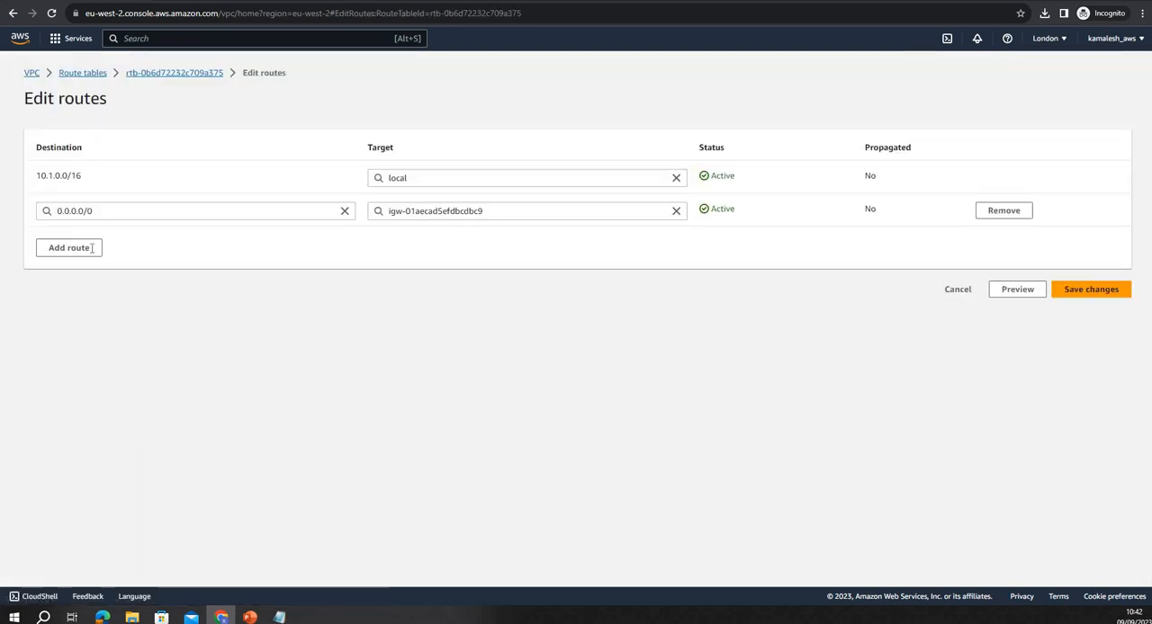
Add a route to 10.0.0.0/16 with peering connection pcx-07599fd70aeac6a7f as its target and save the changes
left_click(90, 249)
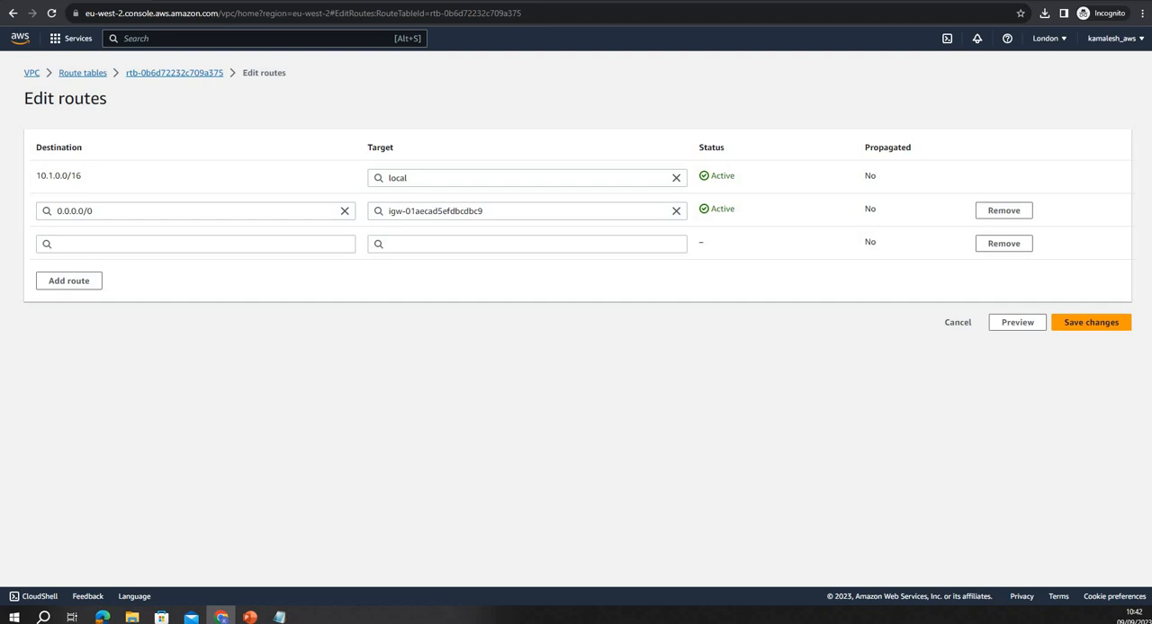
key("alt+Tab")
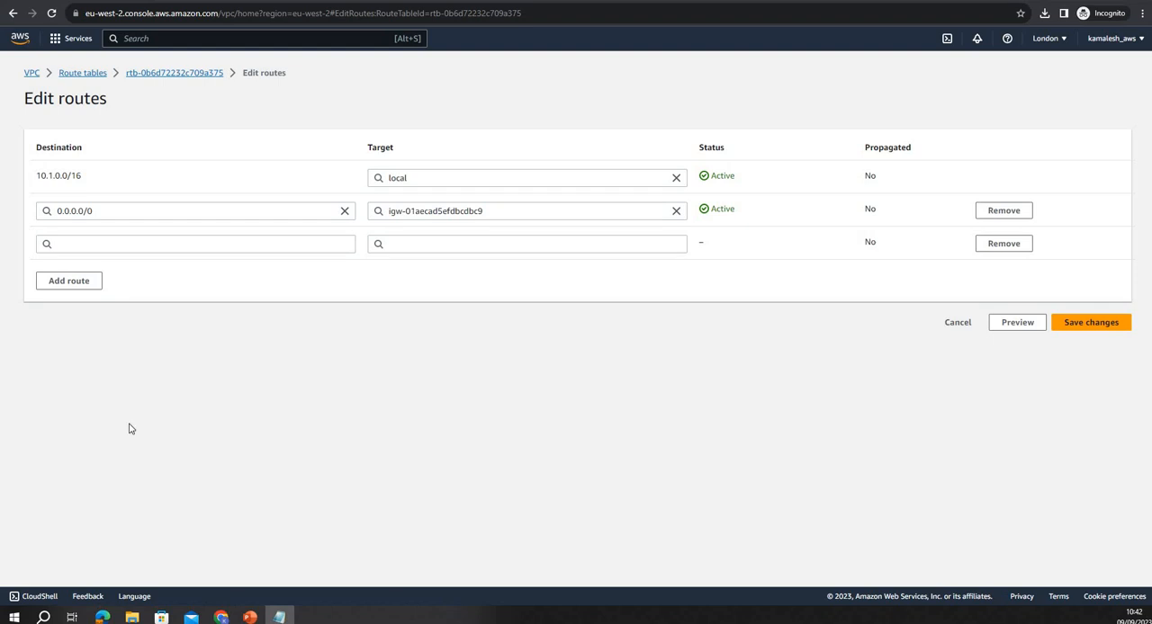
left_click(231, 245)
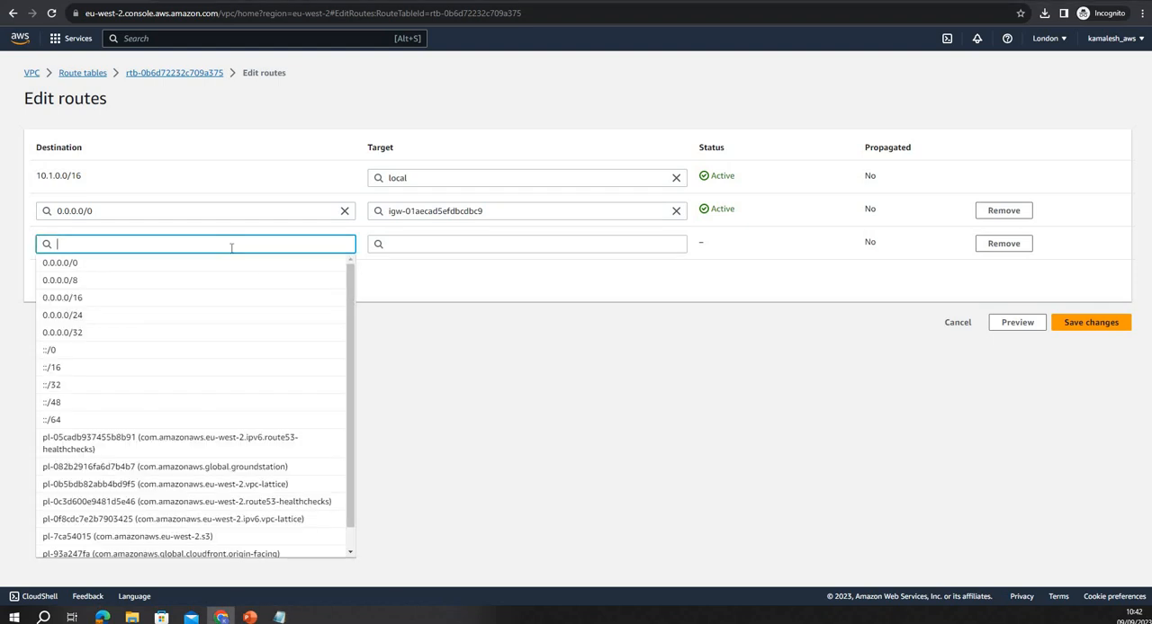
type("10.0.0.0/16")
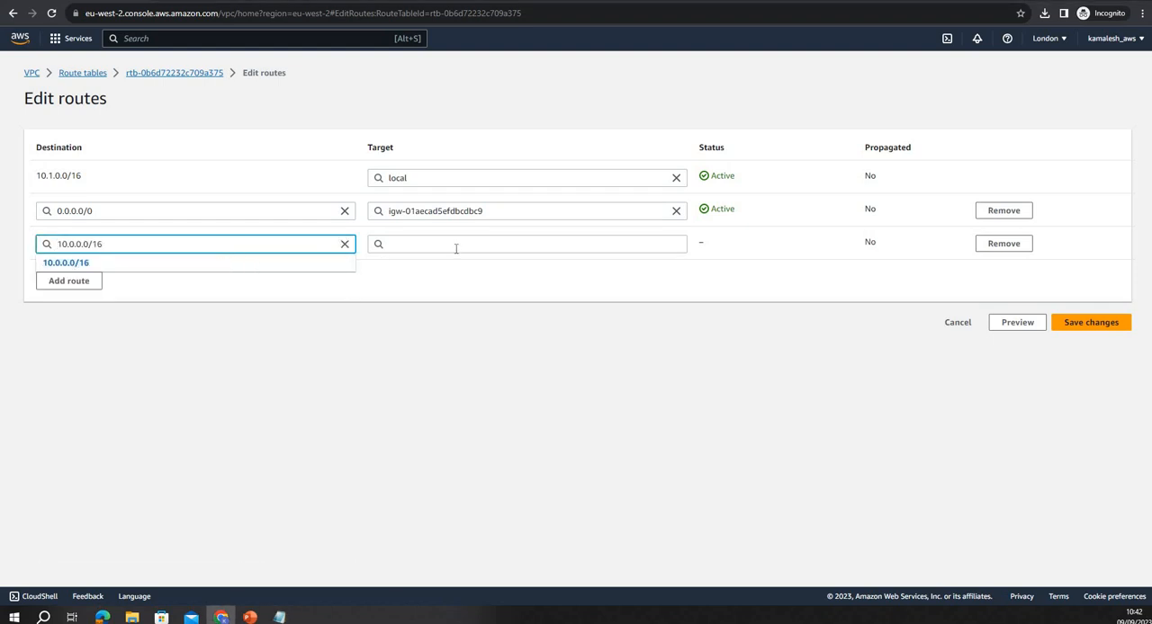
key("Down")
key("Return")
left_click(448, 246)
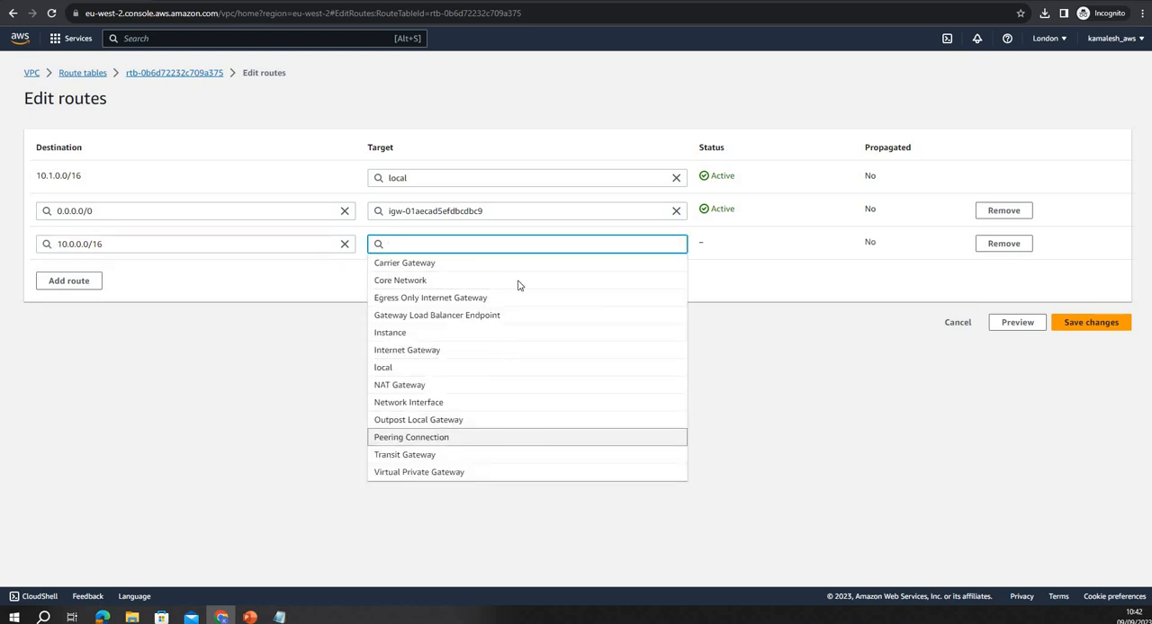
left_click(439, 439)
left_click(466, 263)
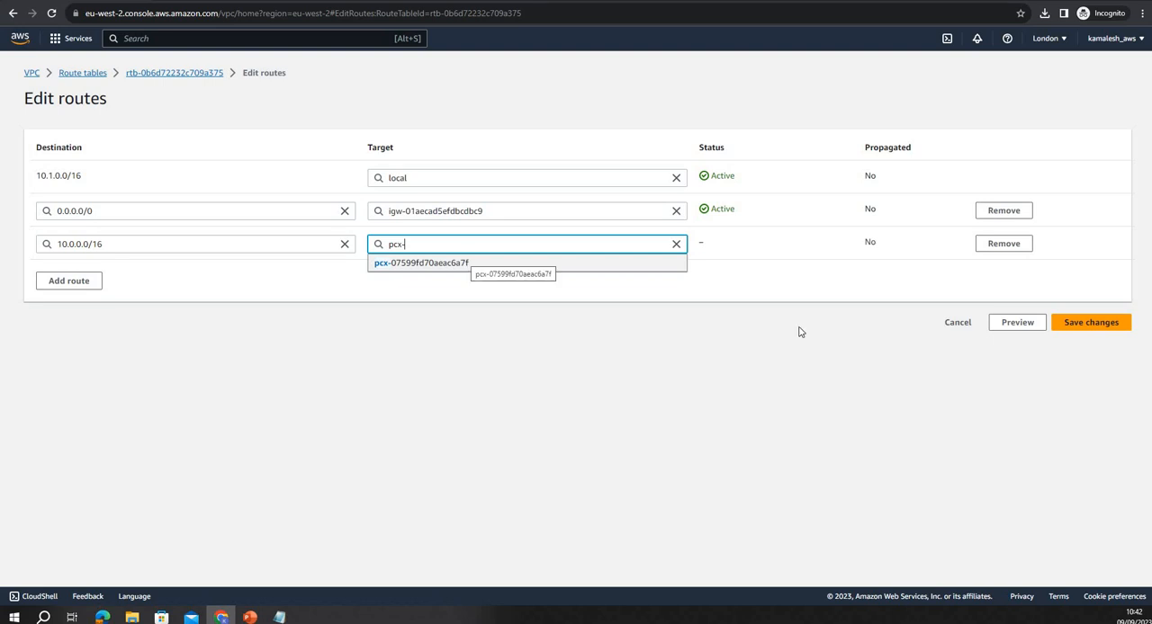
left_click(1079, 322)
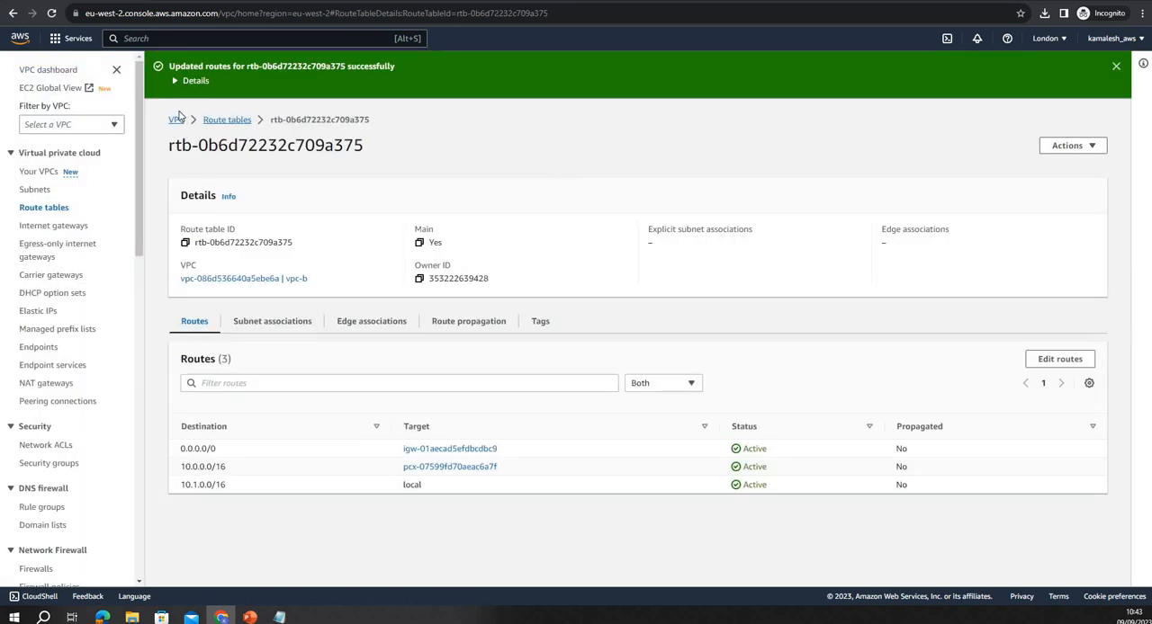
Return to the VPC dashboard and switch it to the Europe (Ireland) region
left_click(176, 119)
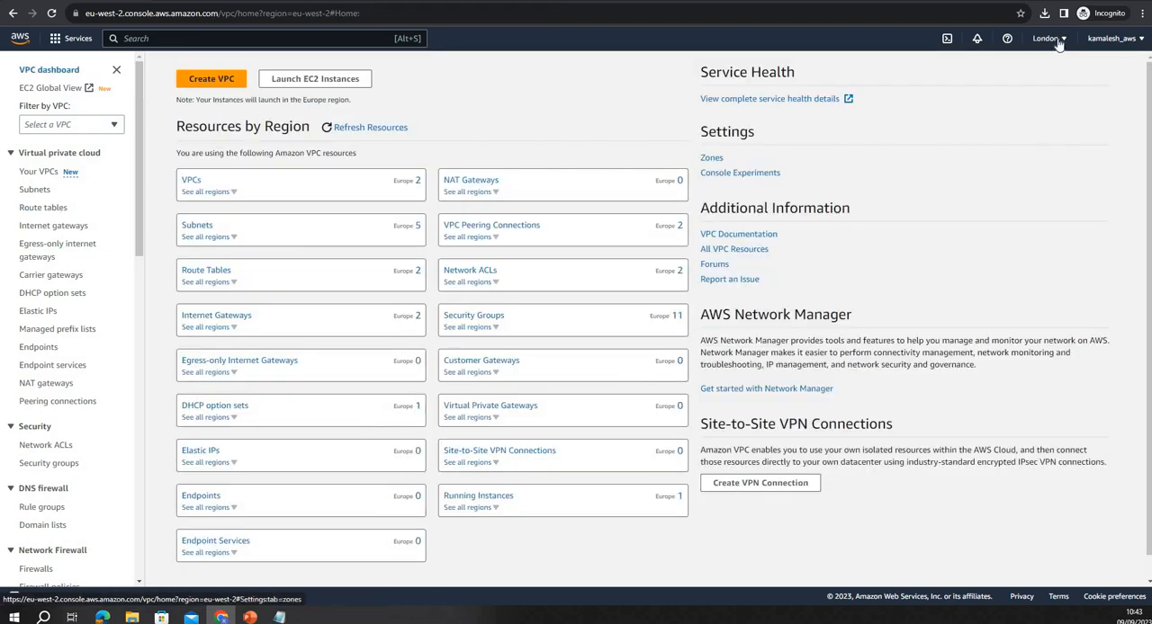
left_click(1045, 38)
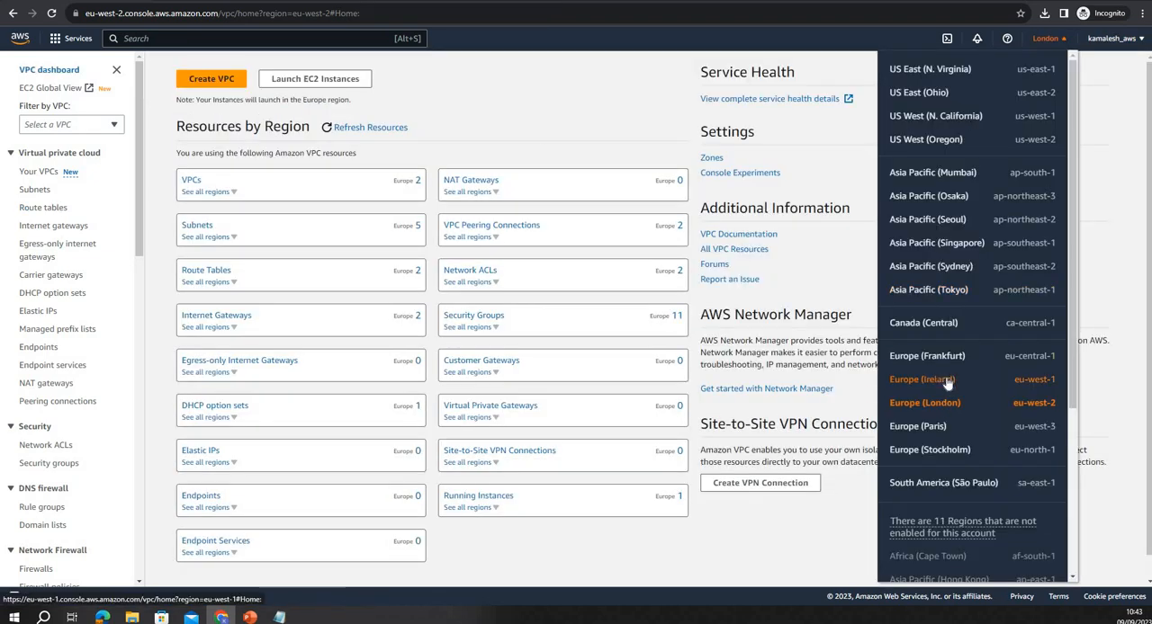
left_click(946, 379)
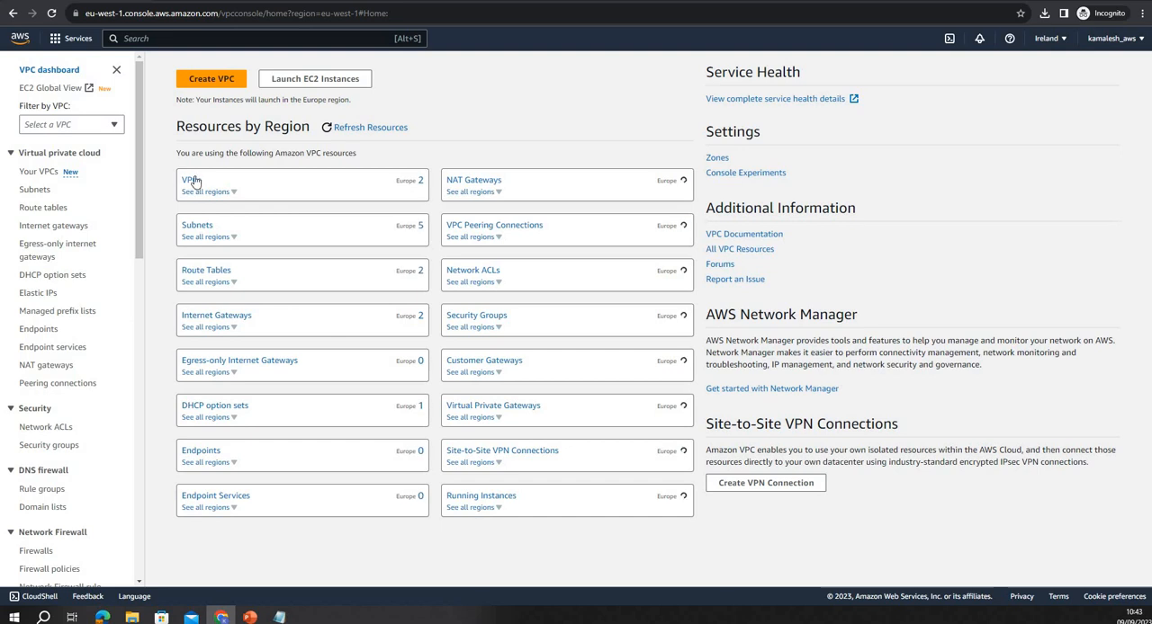
In vpc-a's main route table, add a route to 10.1.0.0/16 targeting peering connection pcx-07599fd70aeac6a7f and save the changes
left_click(34, 209)
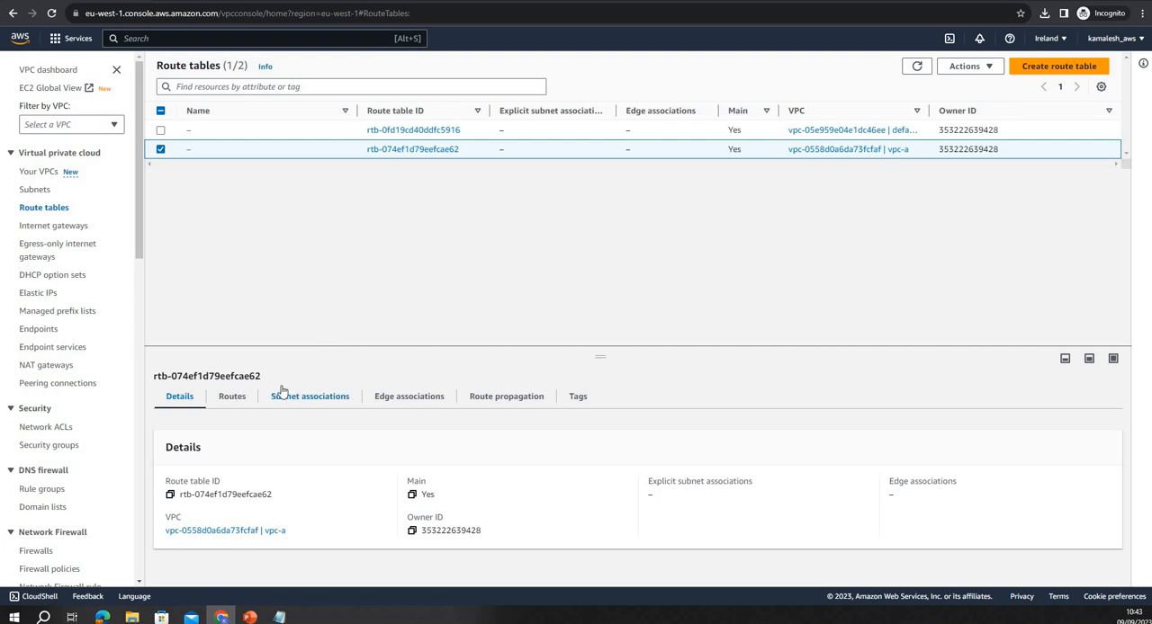
left_click(235, 397)
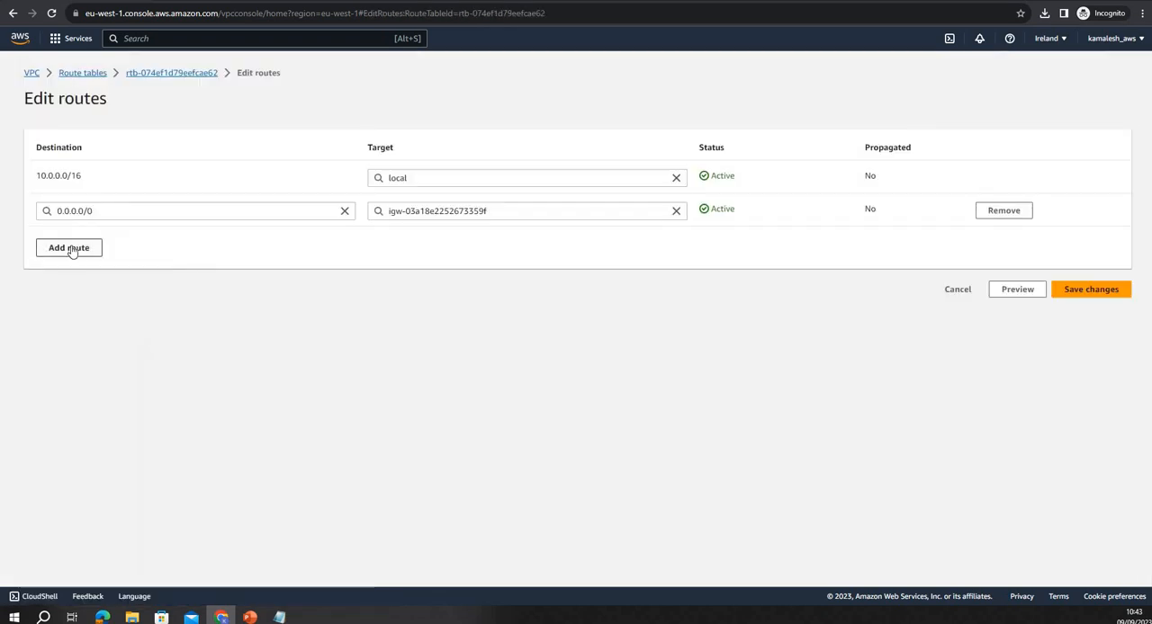
left_click(95, 249)
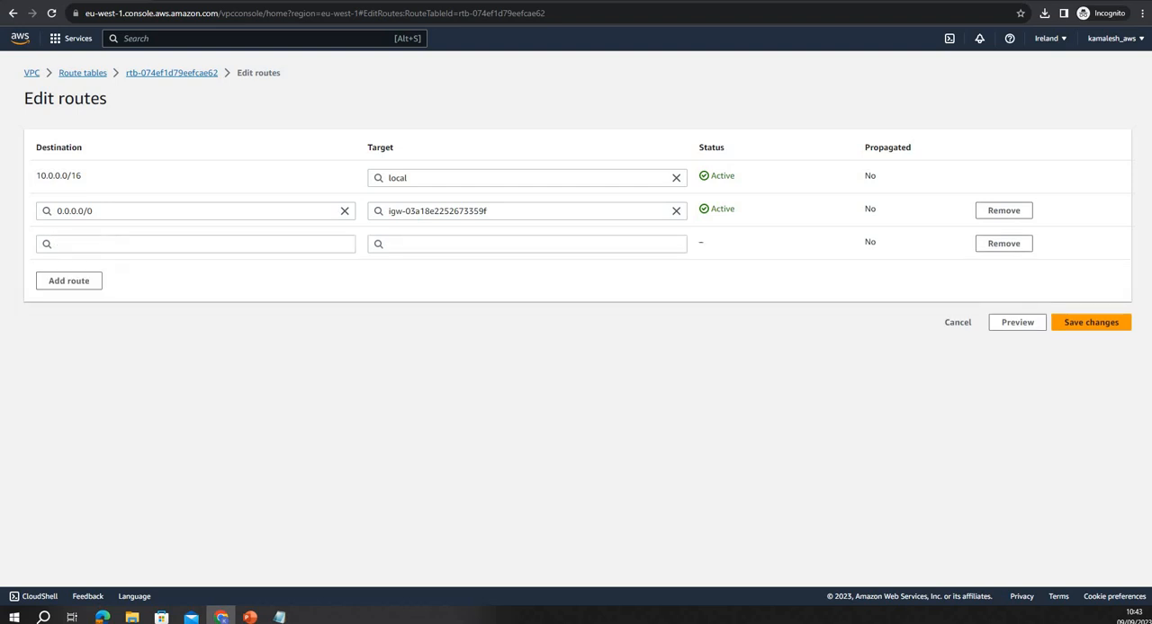
key("alt+Tab")
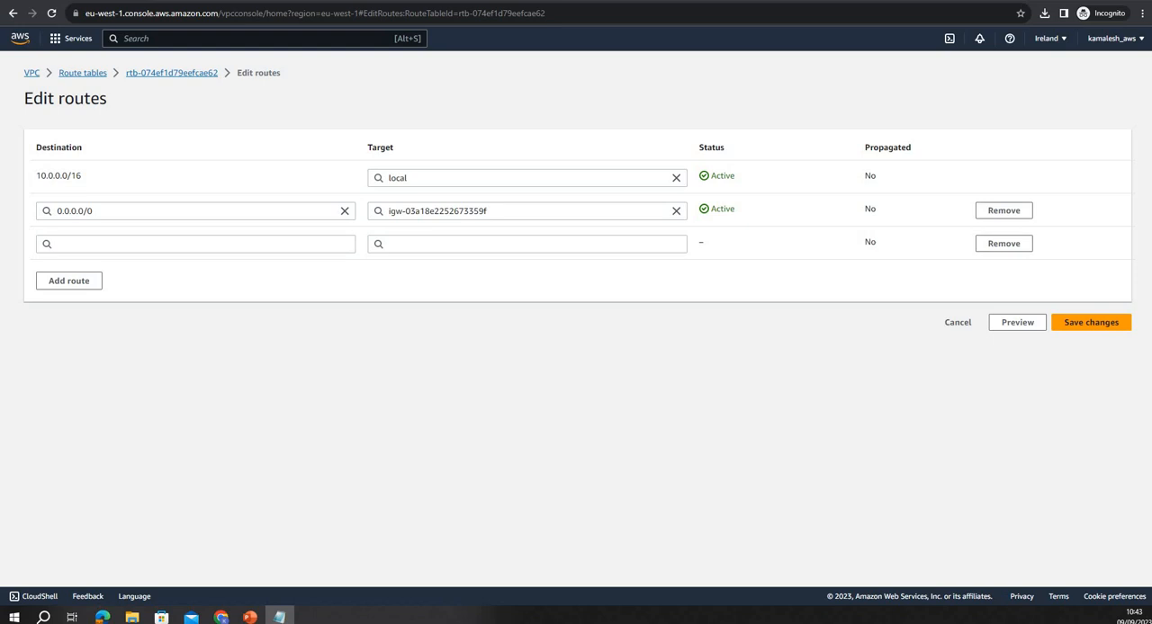
left_click(197, 247)
type("10.1.0.0/16")
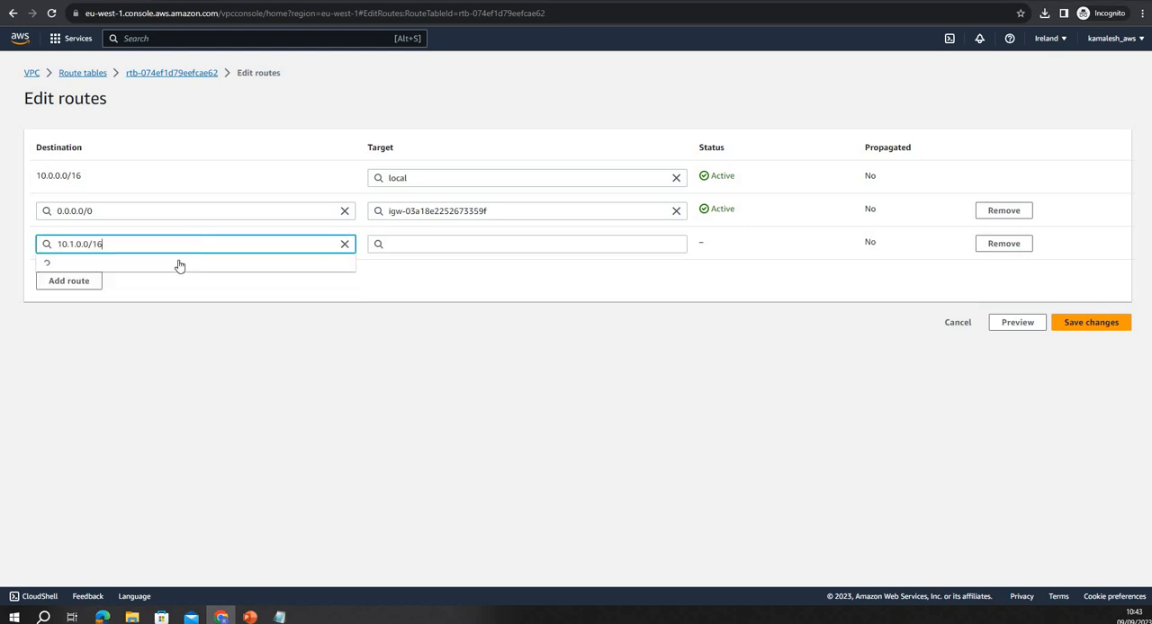
left_click(400, 244)
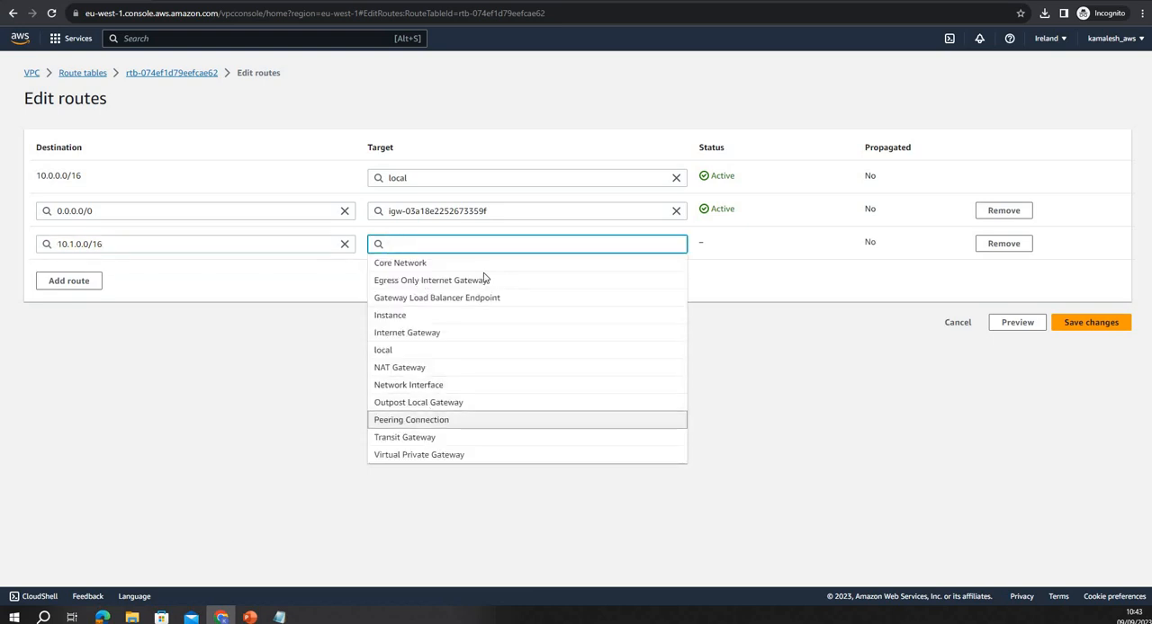
type("pcx-")
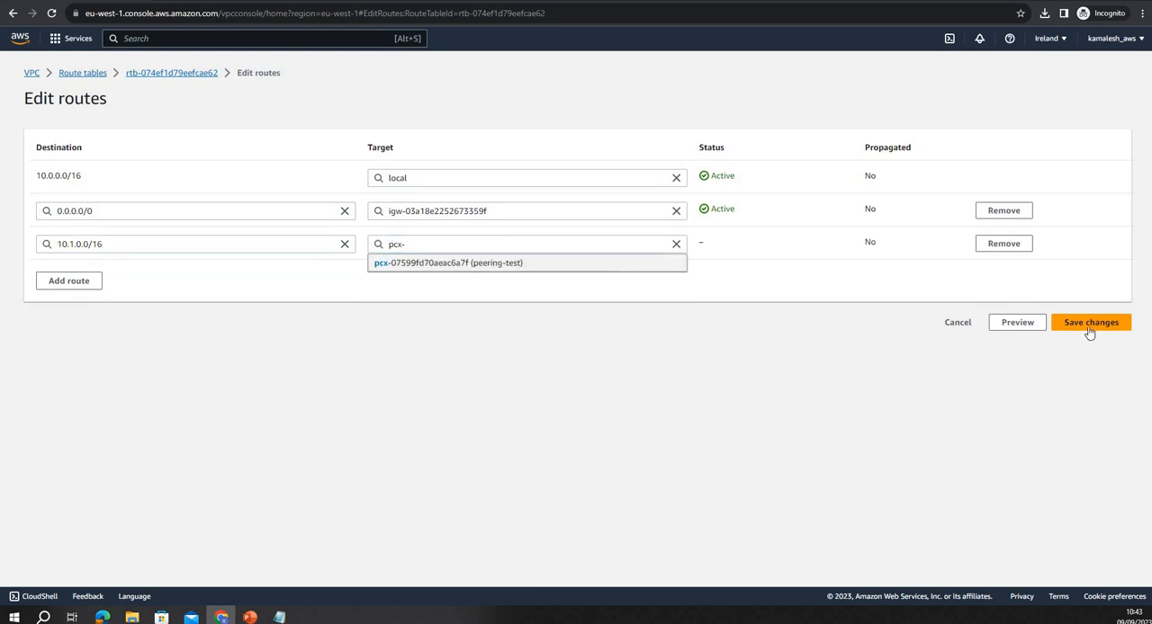
left_click(1090, 326)
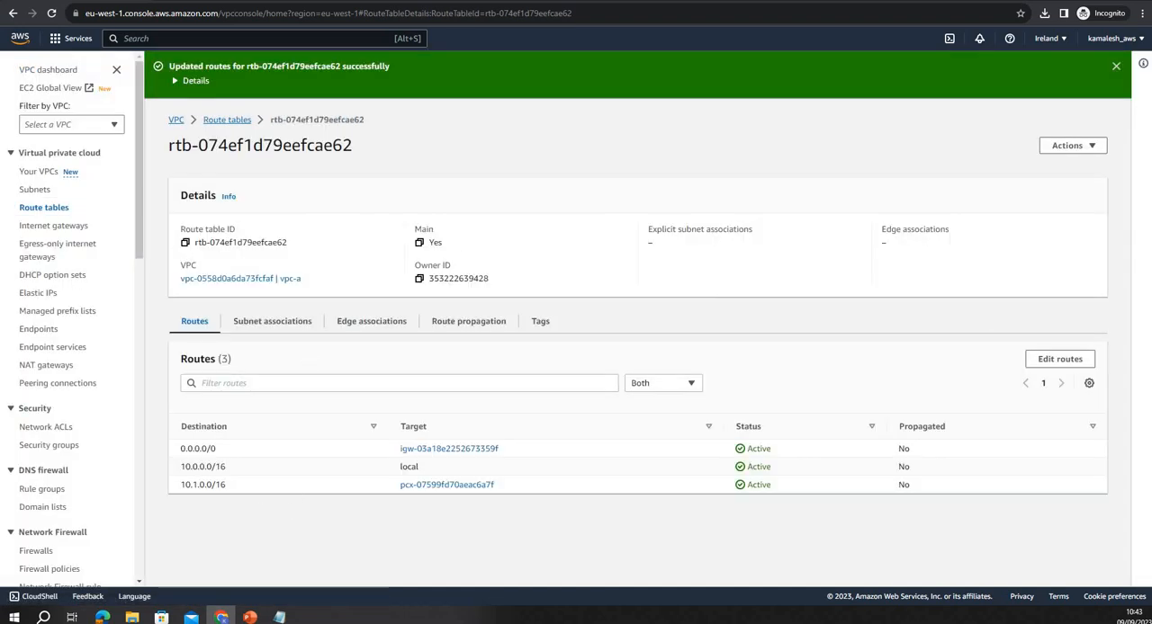
Review the route tables of both VPCs on the architecture slide and return to the AWS console
mouse_move(250, 618)
left_click(270, 560)
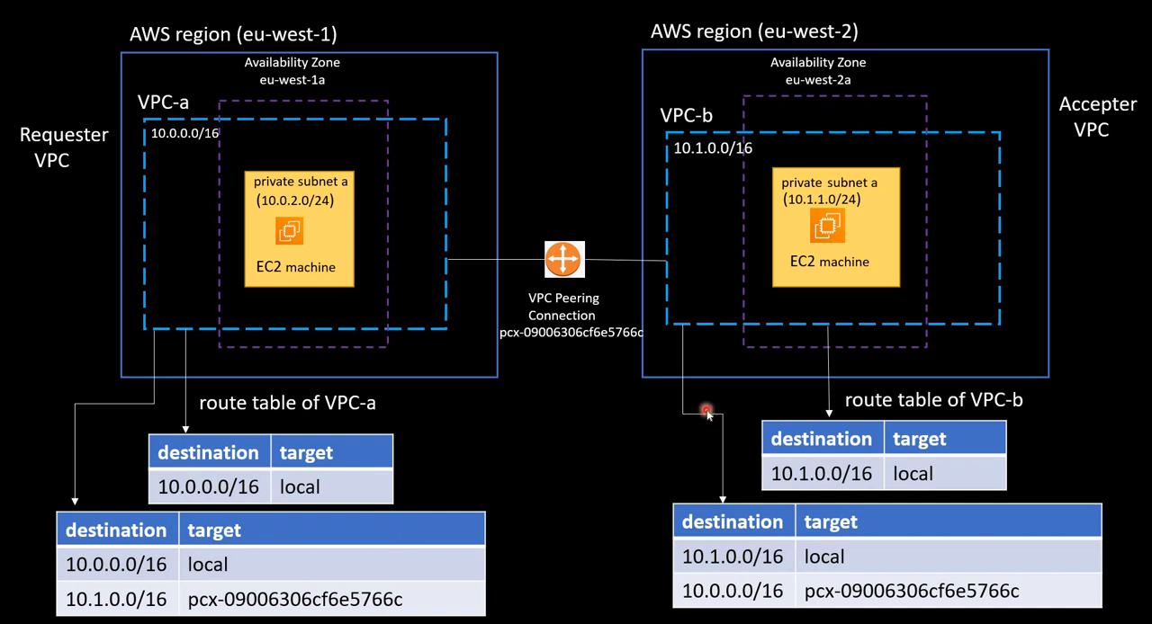
key("alt+Tab")
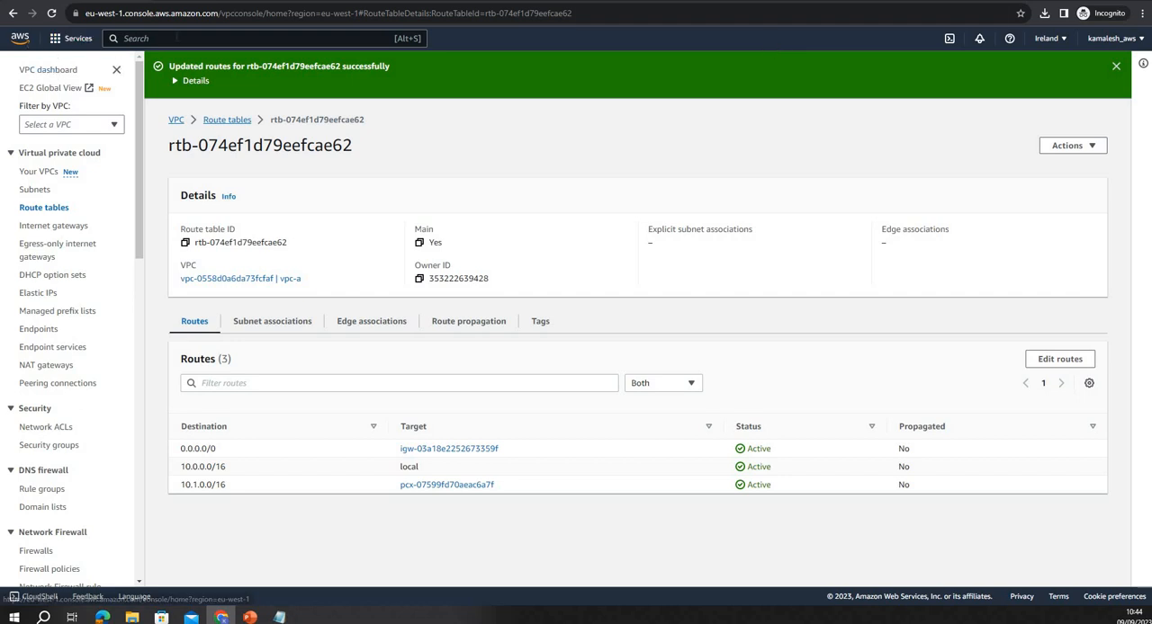
Find the running EC2 instance ec2-in-vpc-a in the Ireland region and connect to it with EC2 Instance Connect
left_click(177, 38)
type("ec2")
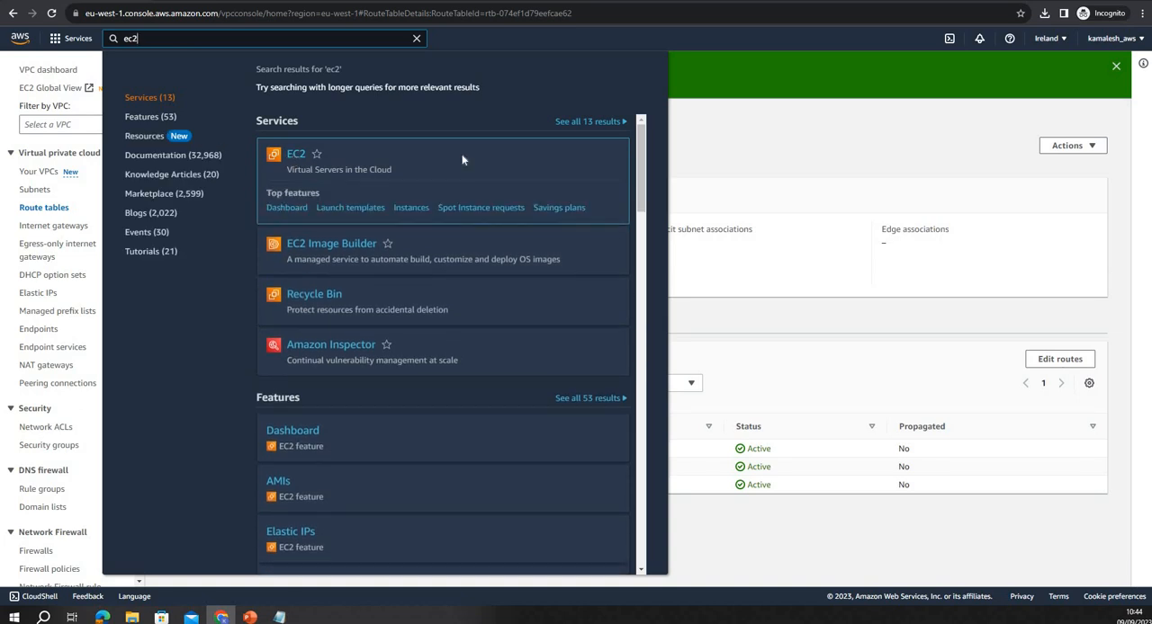
left_click(450, 161)
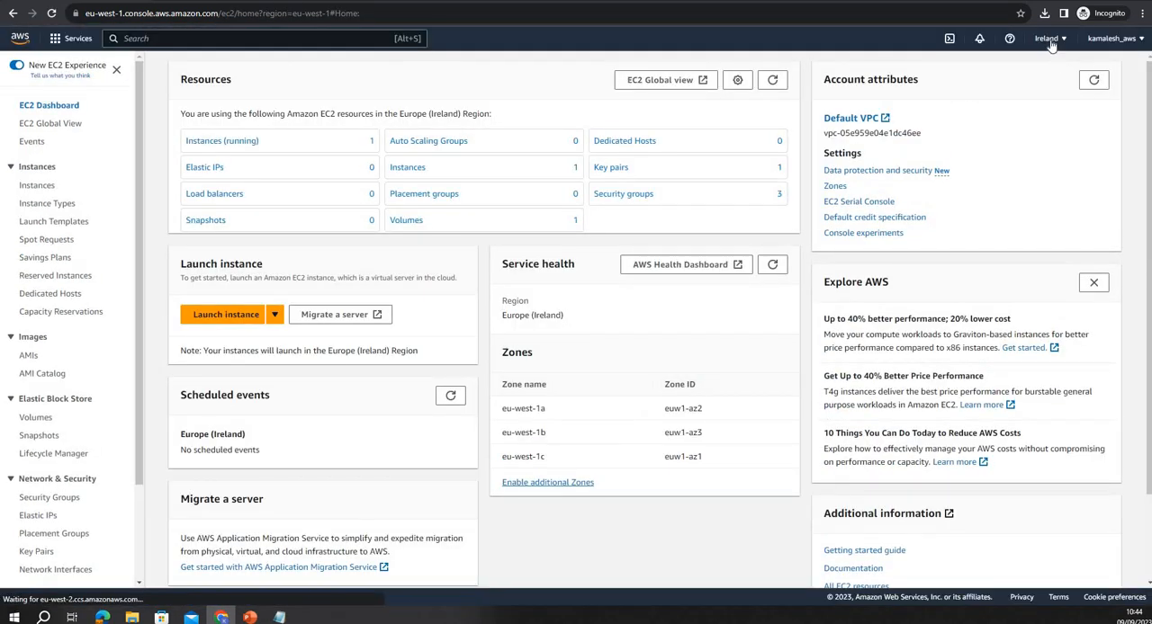
left_click(1046, 38)
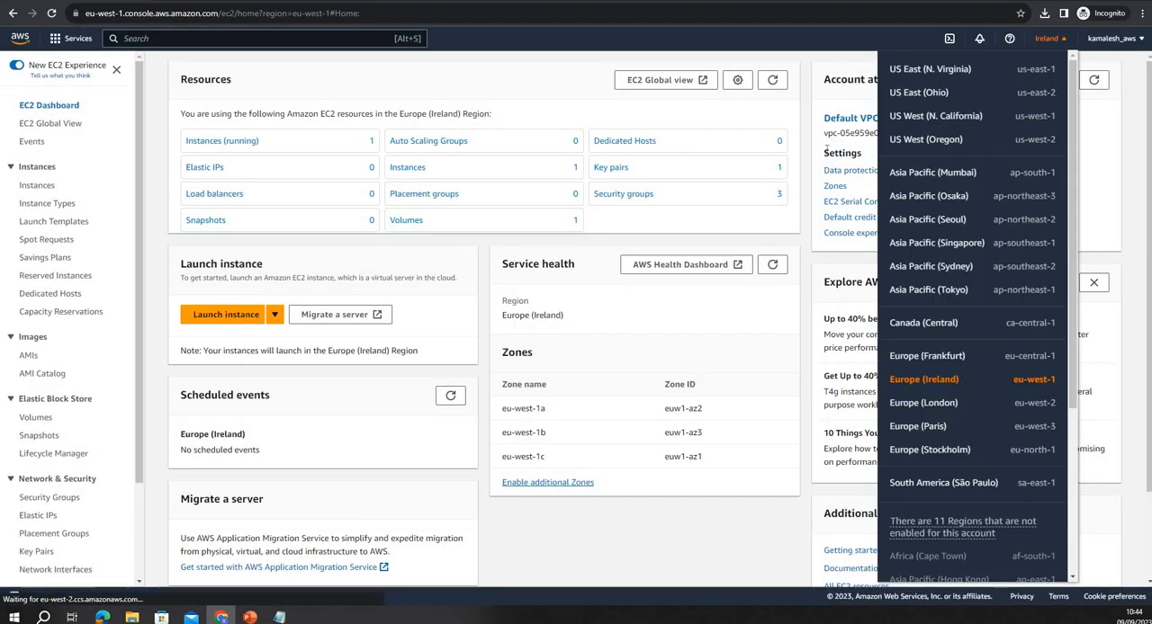
left_click(259, 155)
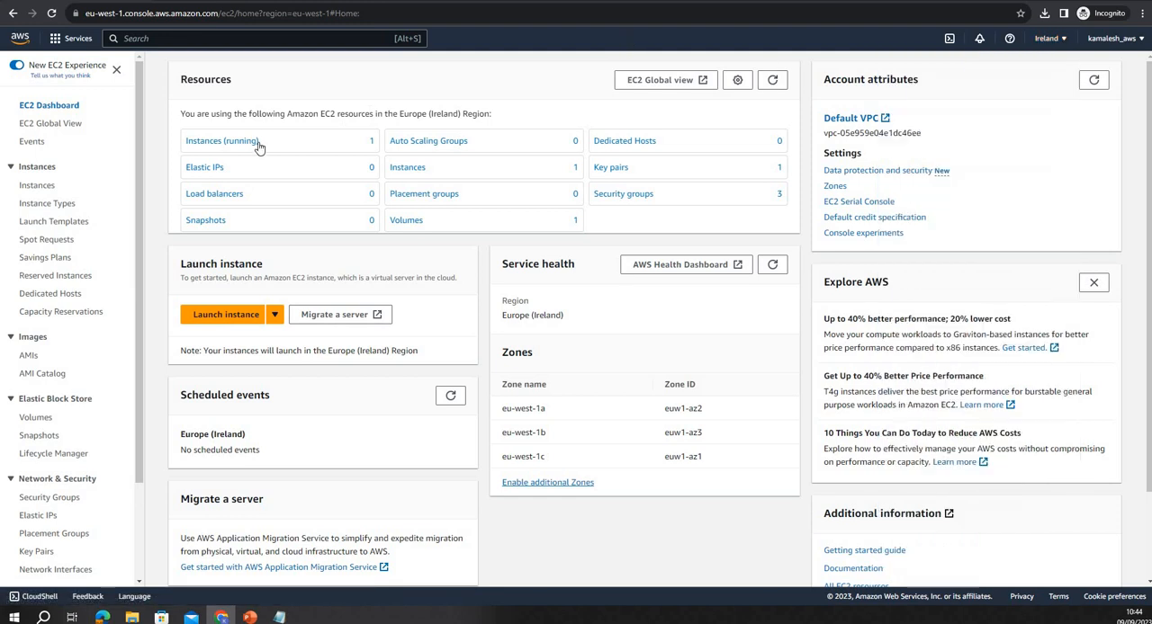
left_click(225, 141)
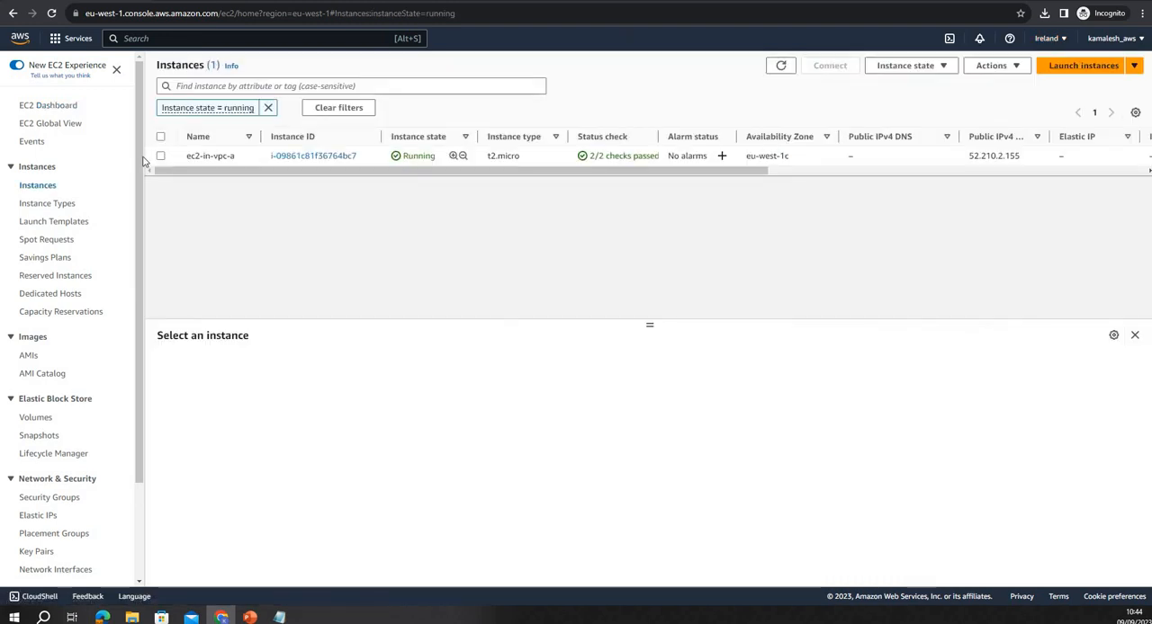
left_click(160, 155)
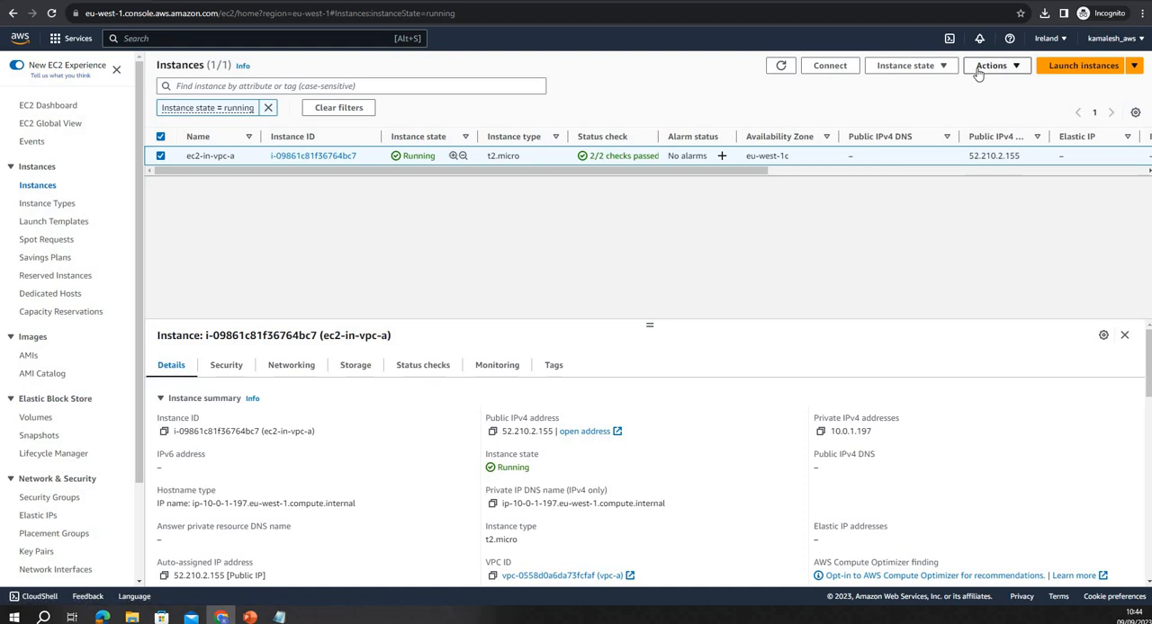
left_click(990, 66)
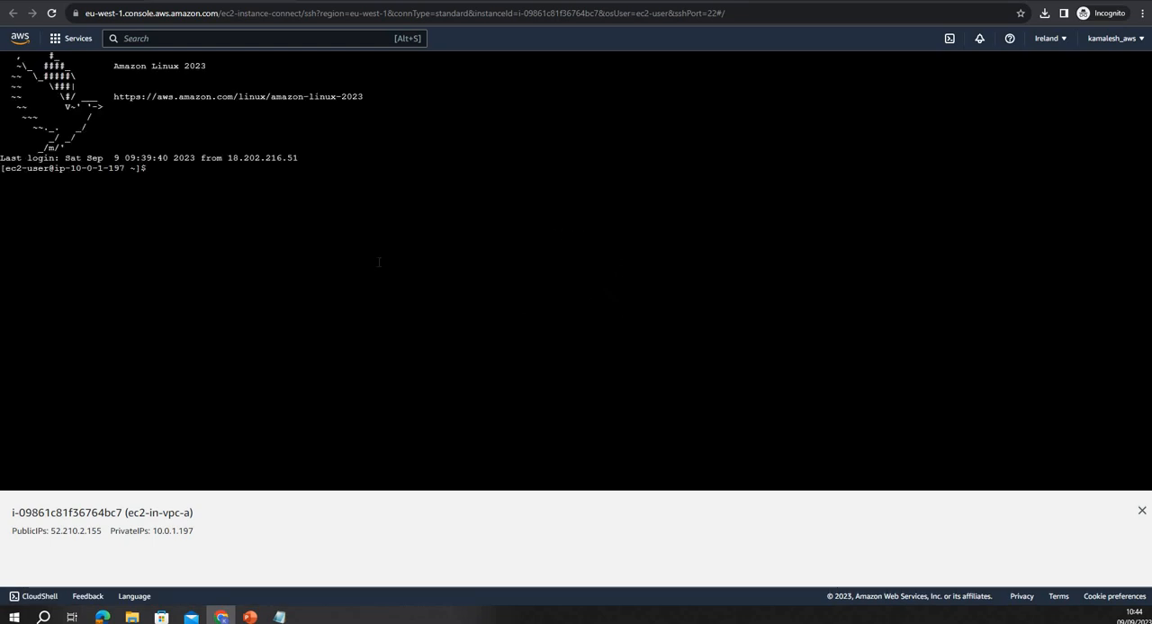
Ping the private IP 10.1.2.162 from the ec2-in-vpc-a terminal, and stop the ping after several replies
type("ping")
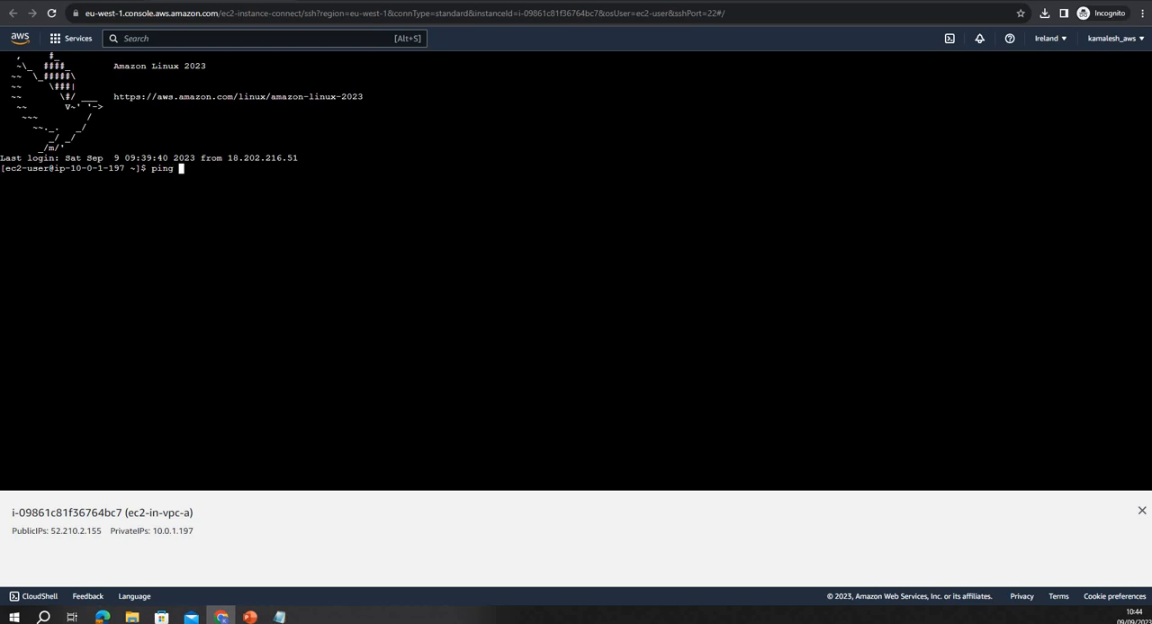
key("alt+Tab")
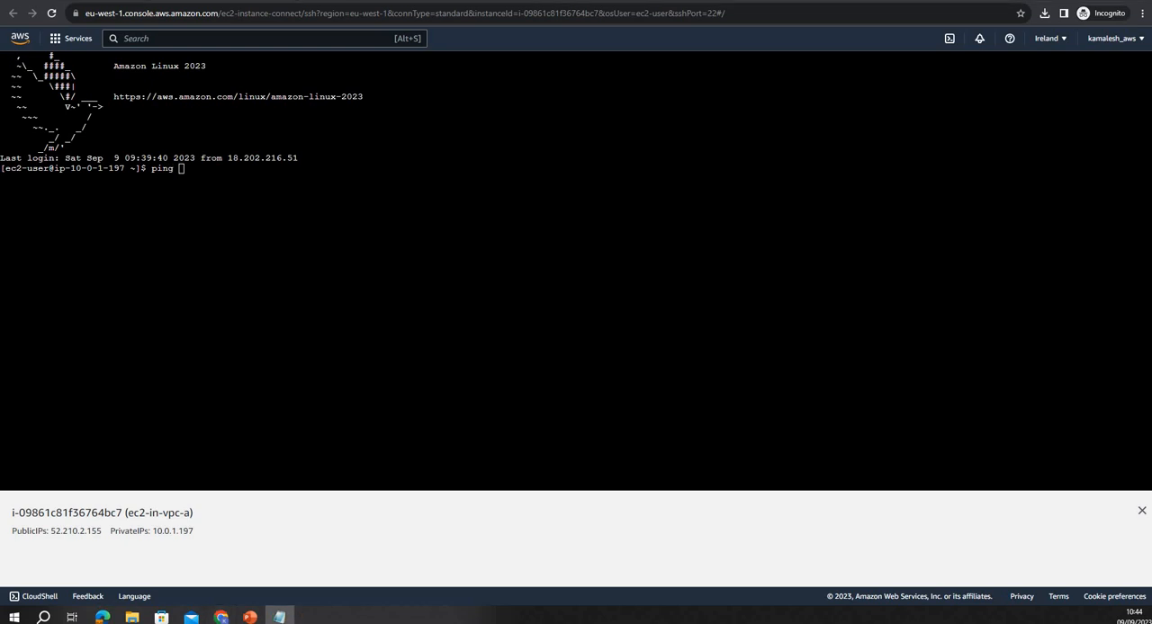
key("alt+Tab")
right_click(280, 219)
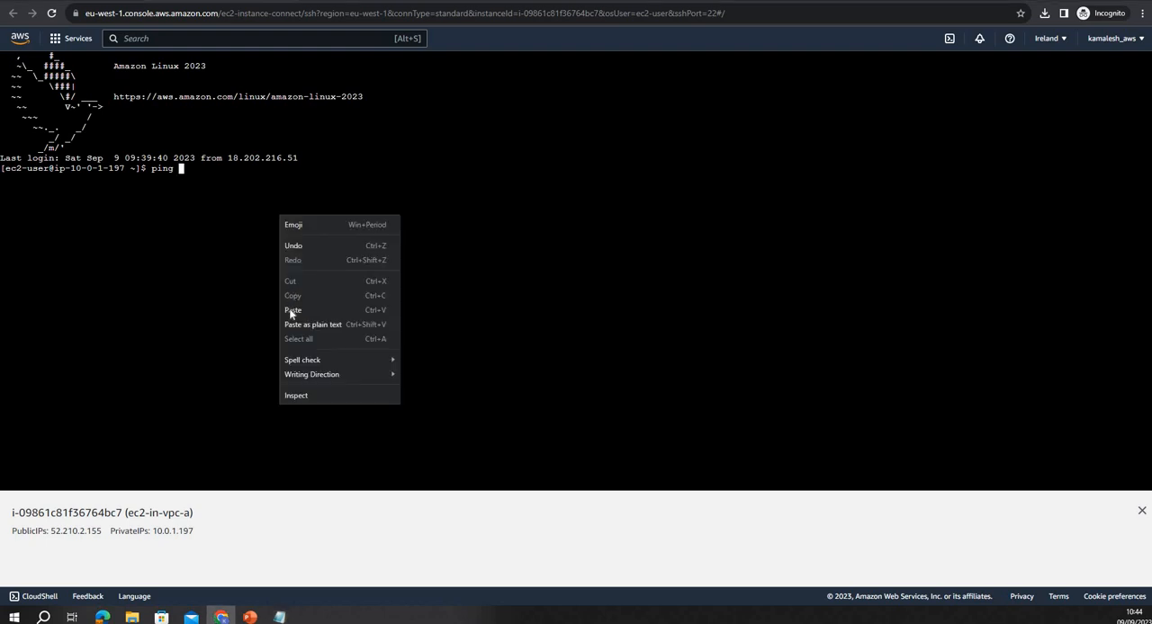
left_click(290, 313)
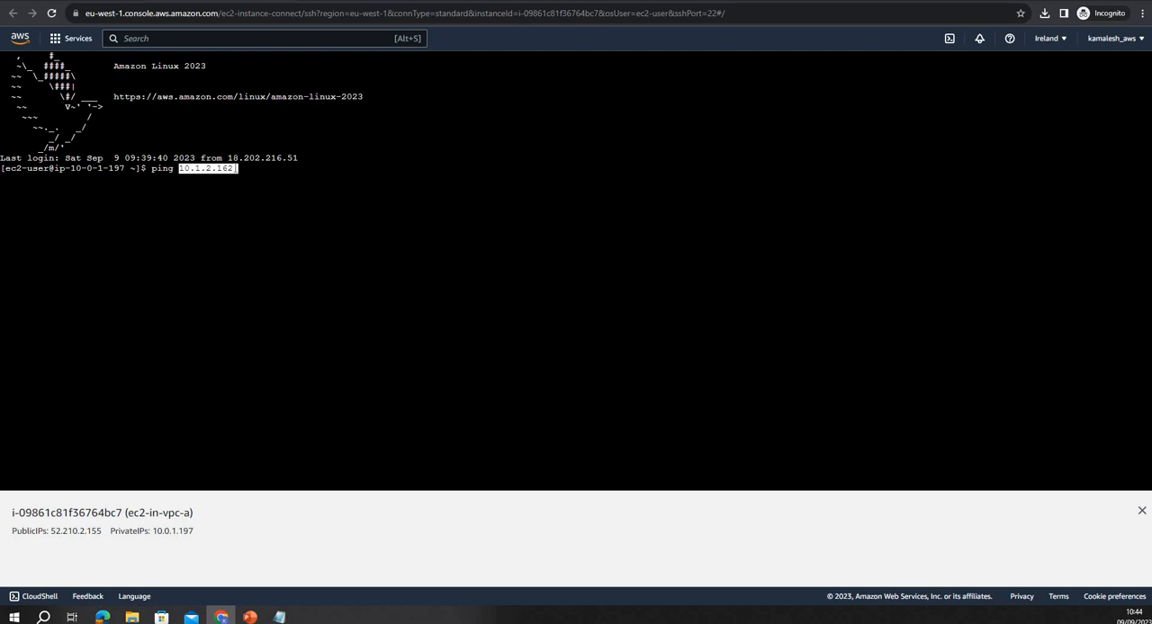
key("Return")
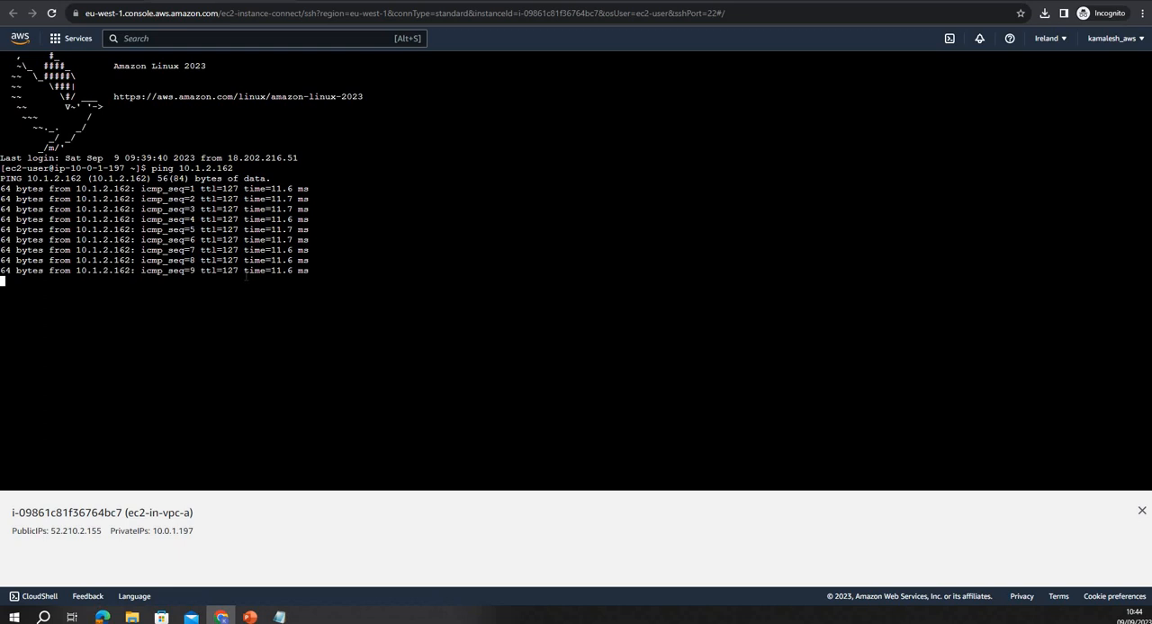
key("ctrl+c")
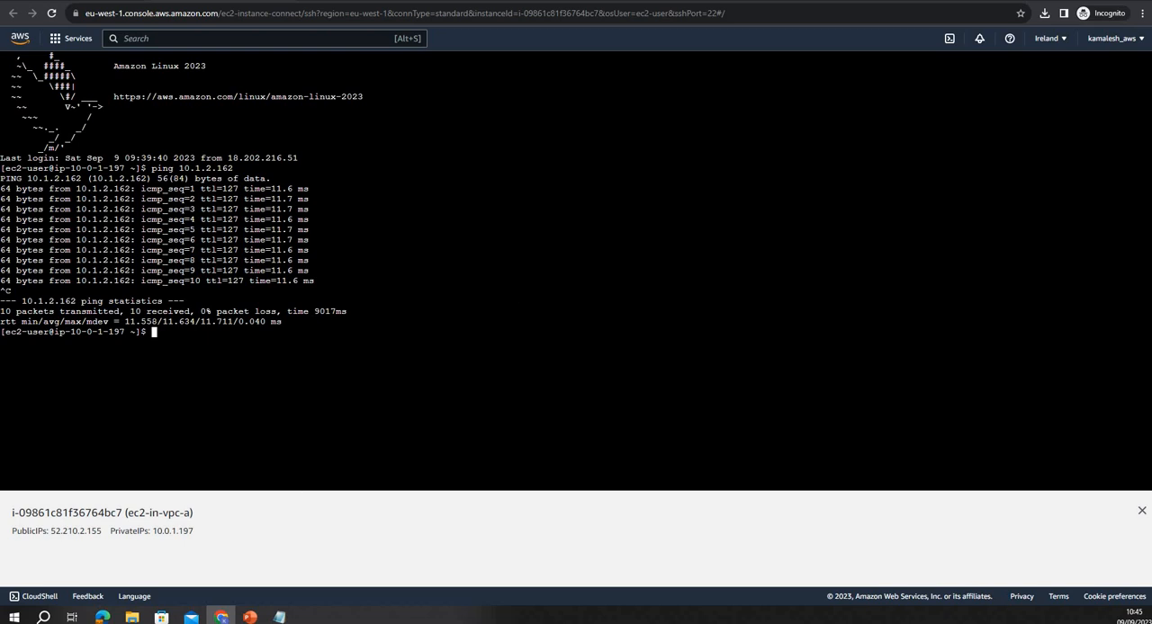
Revisit the architecture slide, and open the form for creating a new peering connection in the Ireland VPC console
left_click(213, 620)
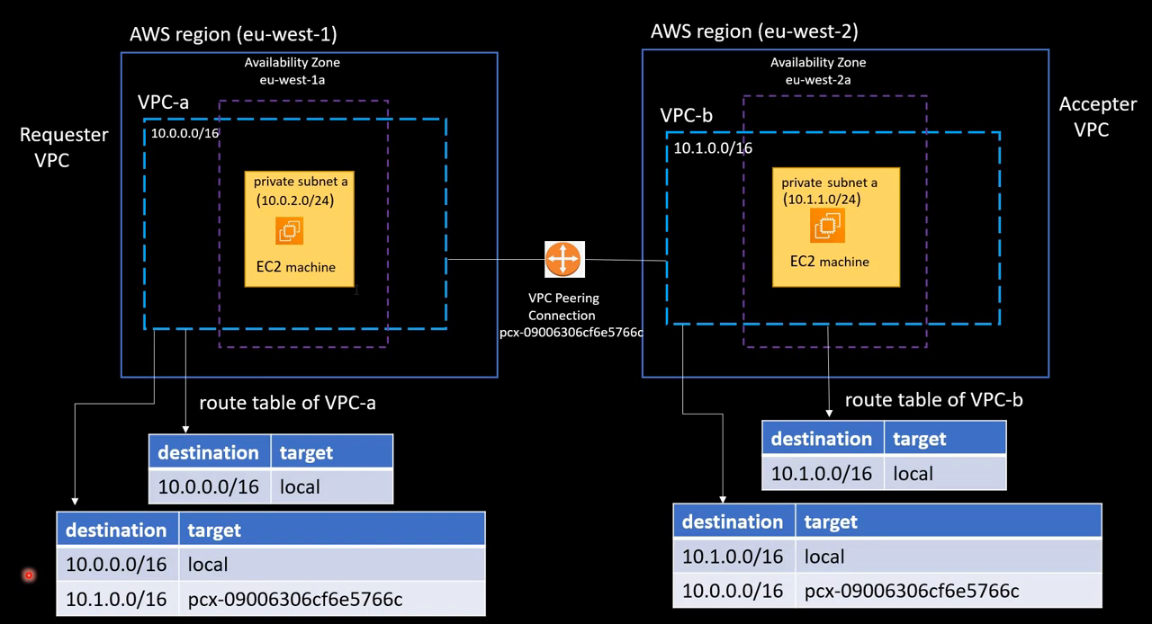
key("alt+Tab")
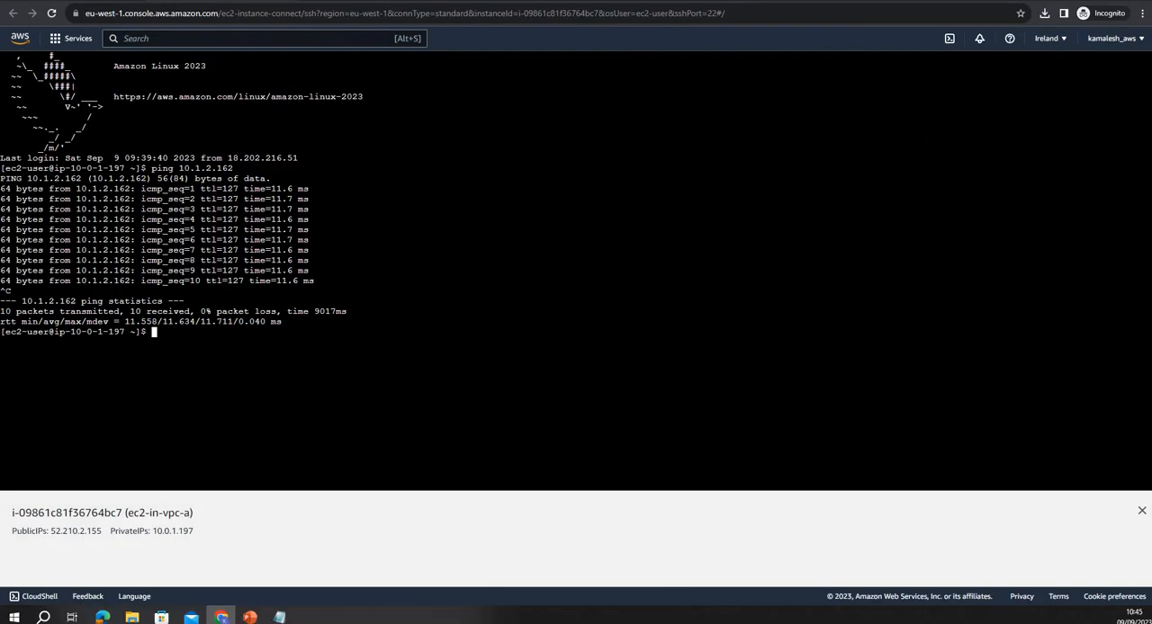
left_click(68, 0)
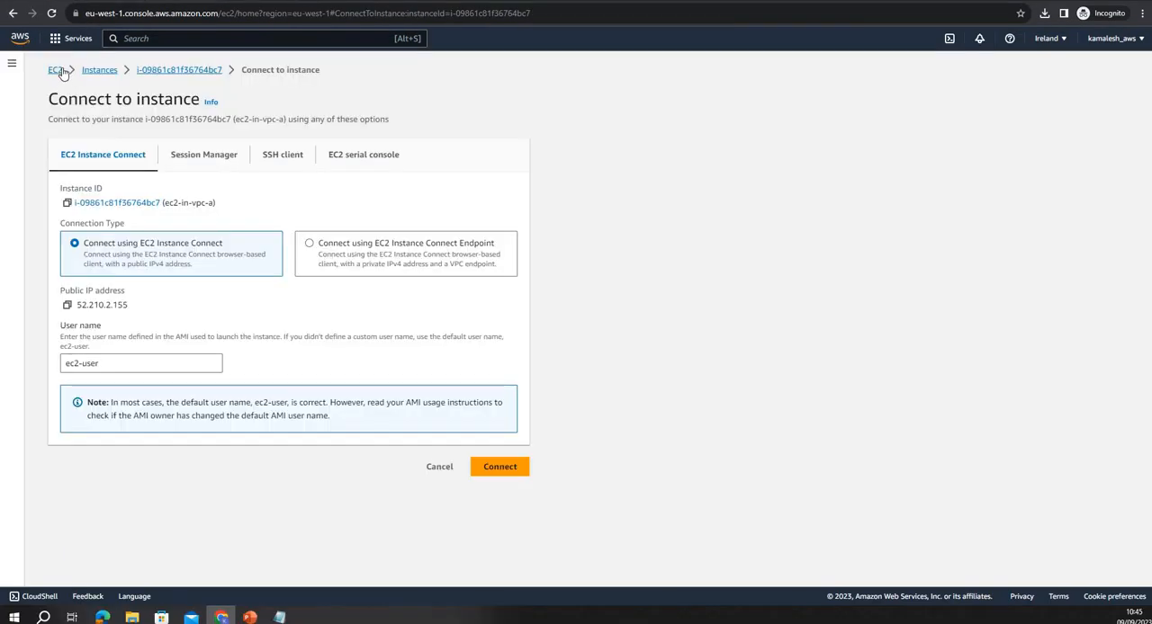
left_click(19, 38)
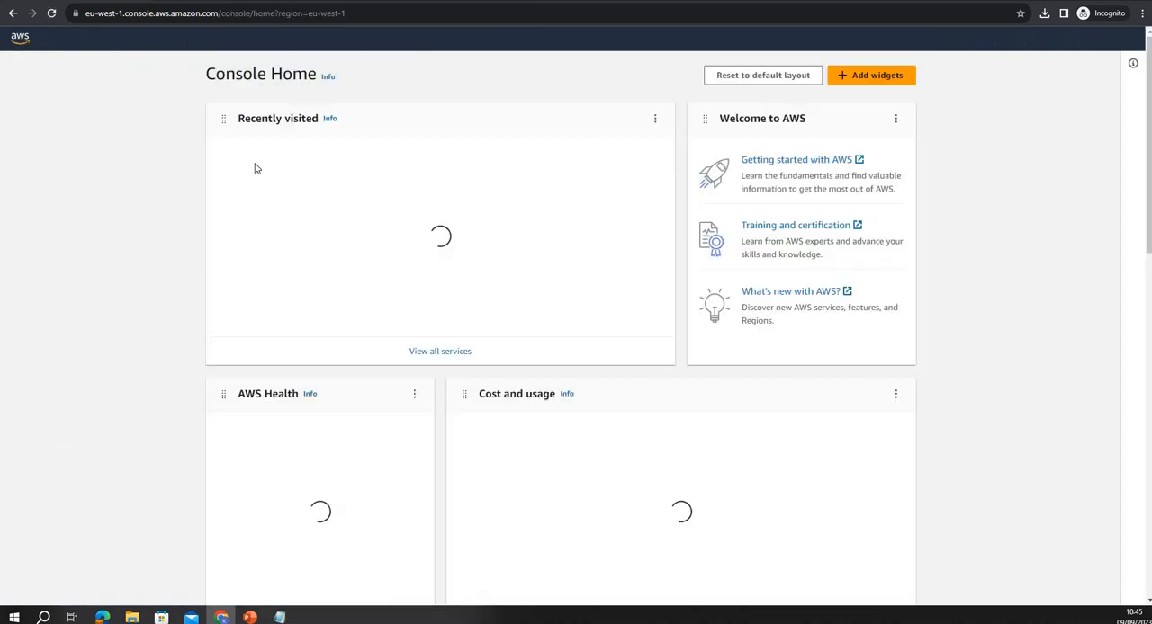
left_click(246, 183)
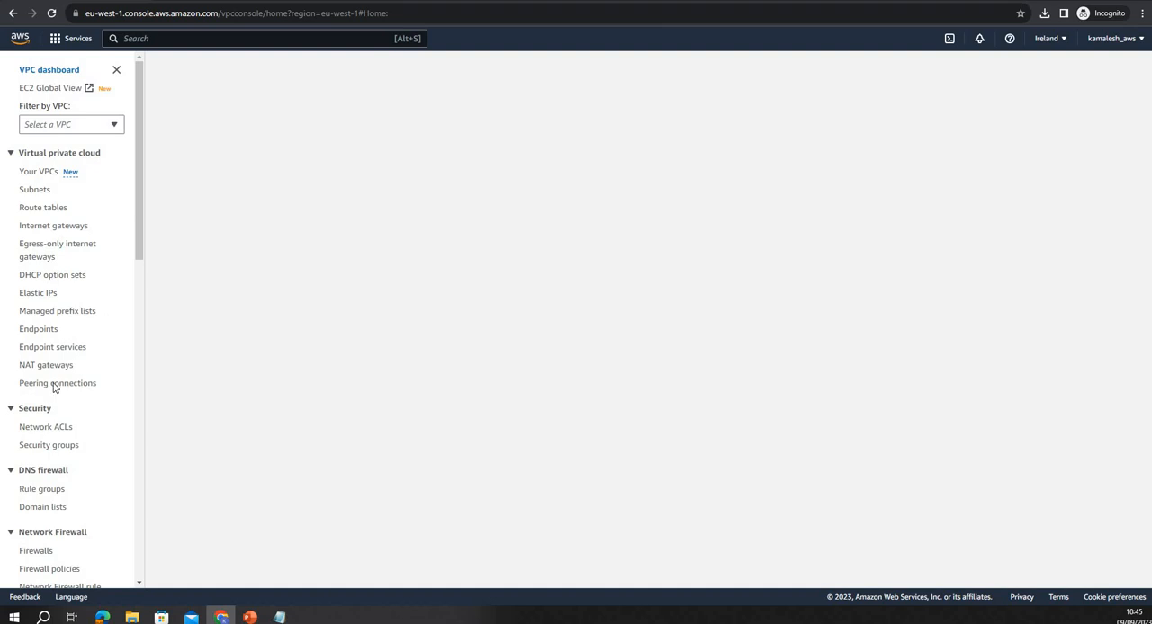
left_click(57, 385)
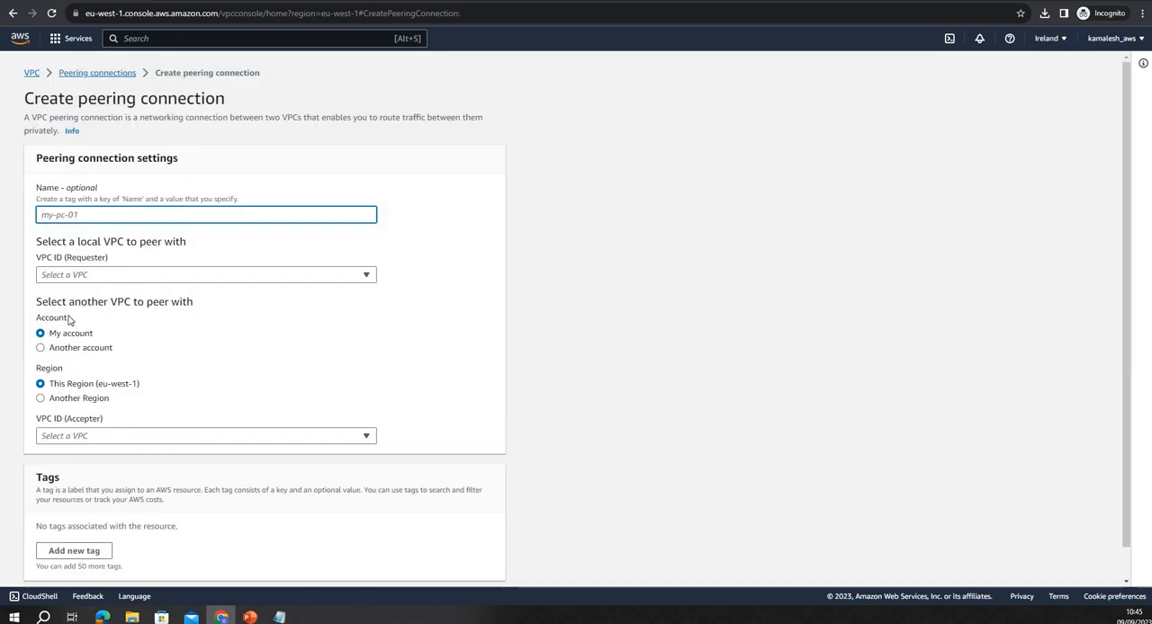
Set the account of the other VPC to Another account and start entering its account ID
left_click_drag(43, 302, 81, 304)
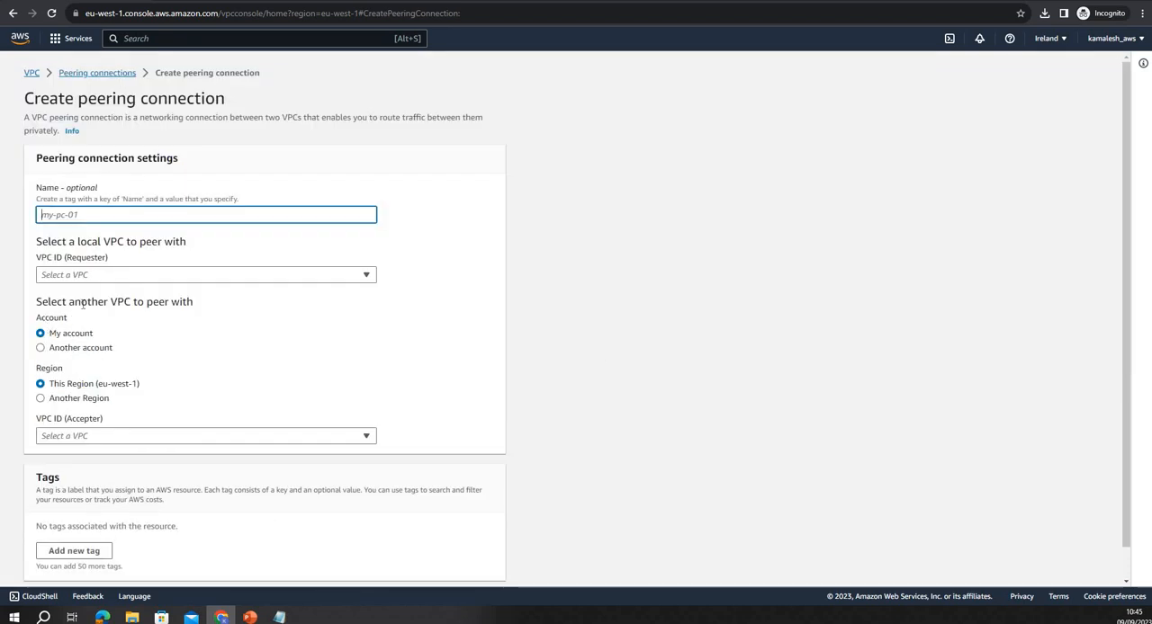
left_click(39, 348)
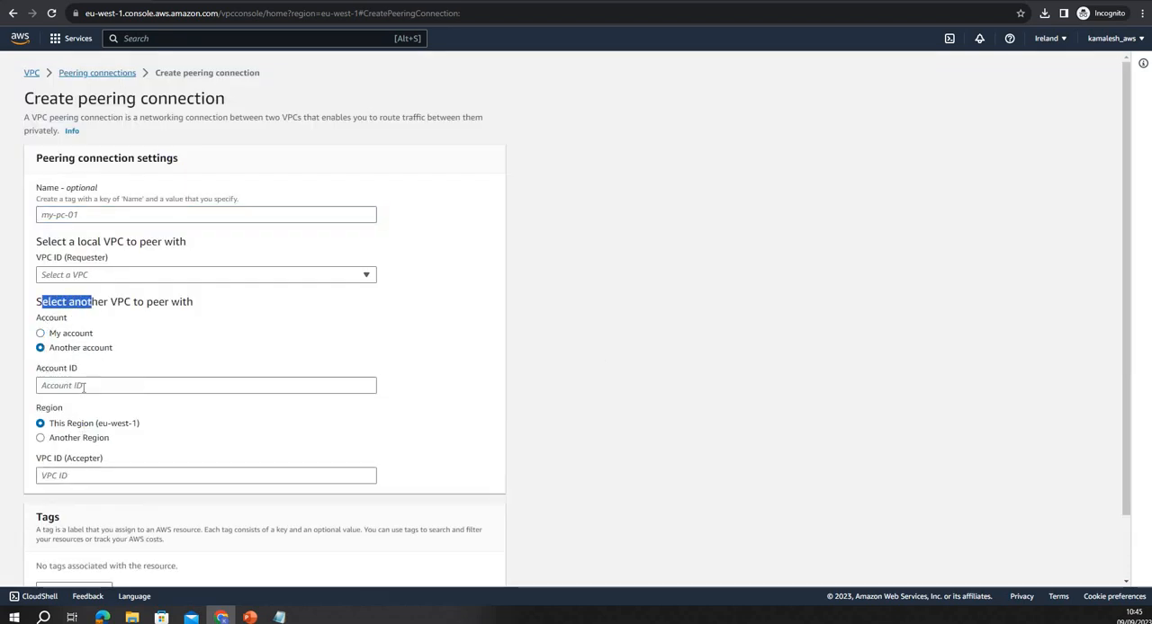
left_click(83, 386)
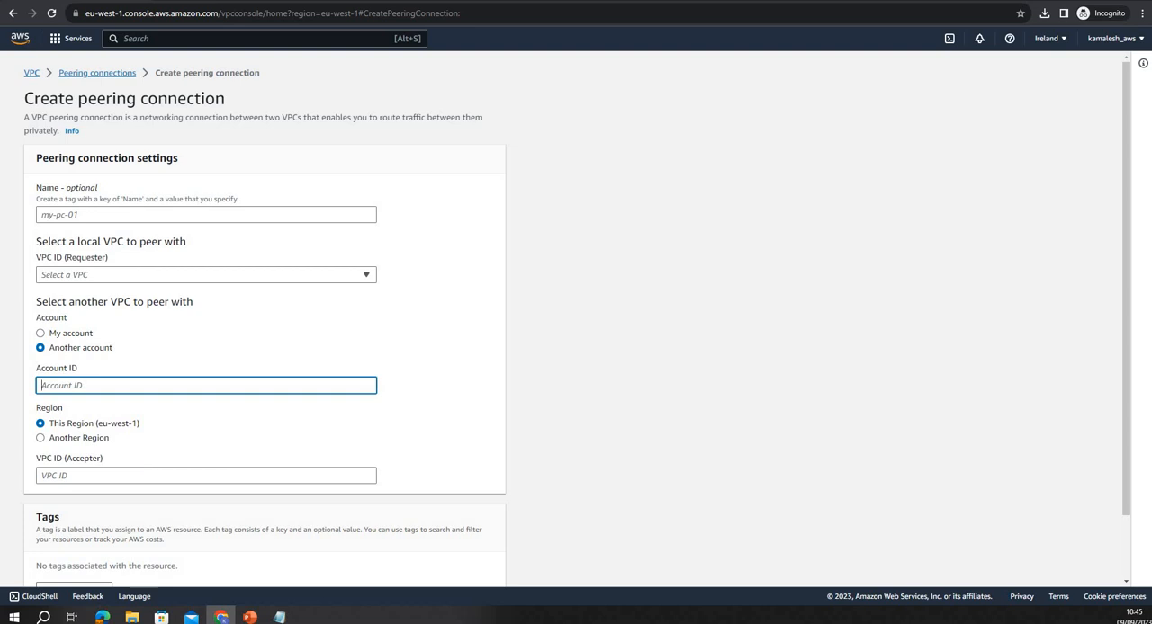
Switch to the PowerPoint slide show and advance from the architecture diagram to the closing slide
mouse_move(249, 617)
left_click(251, 576)
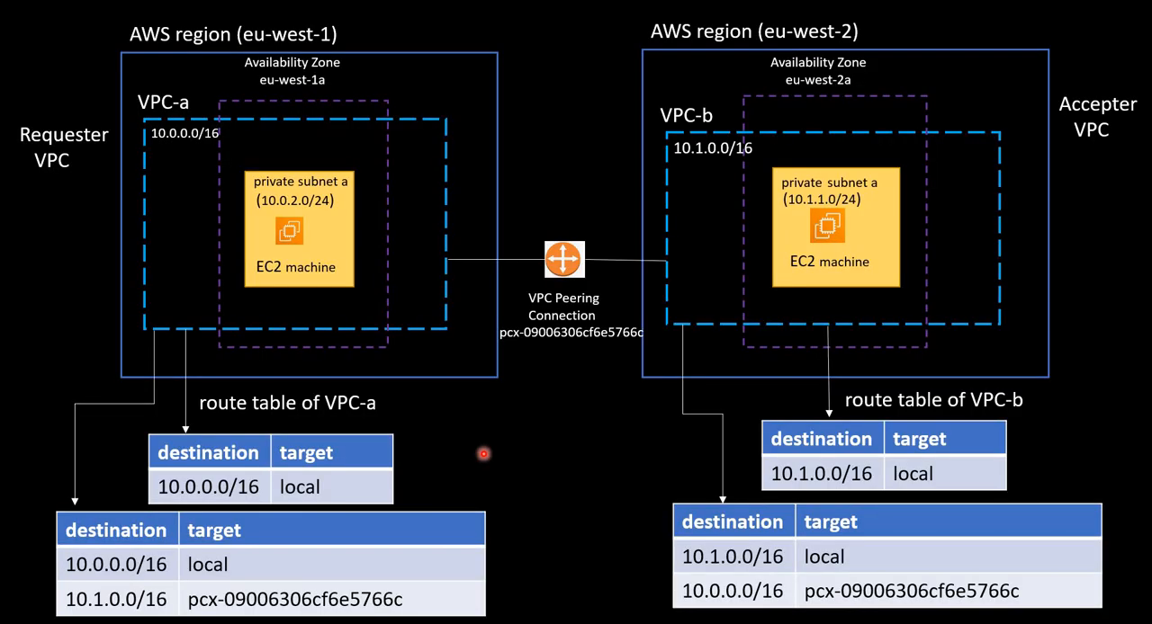
key("Right")
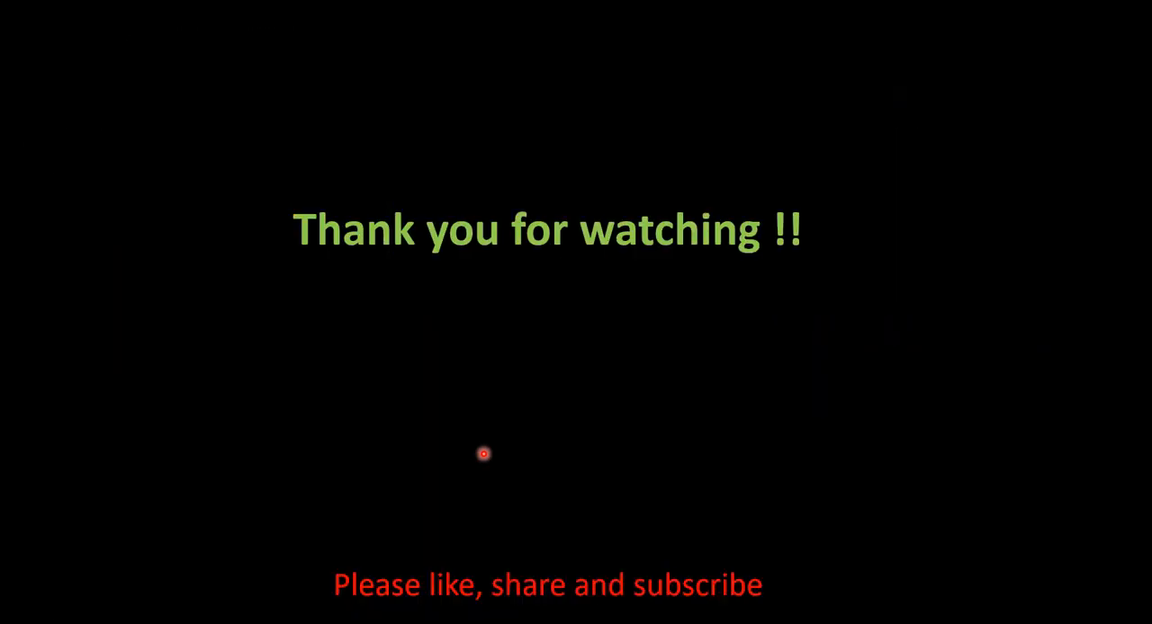